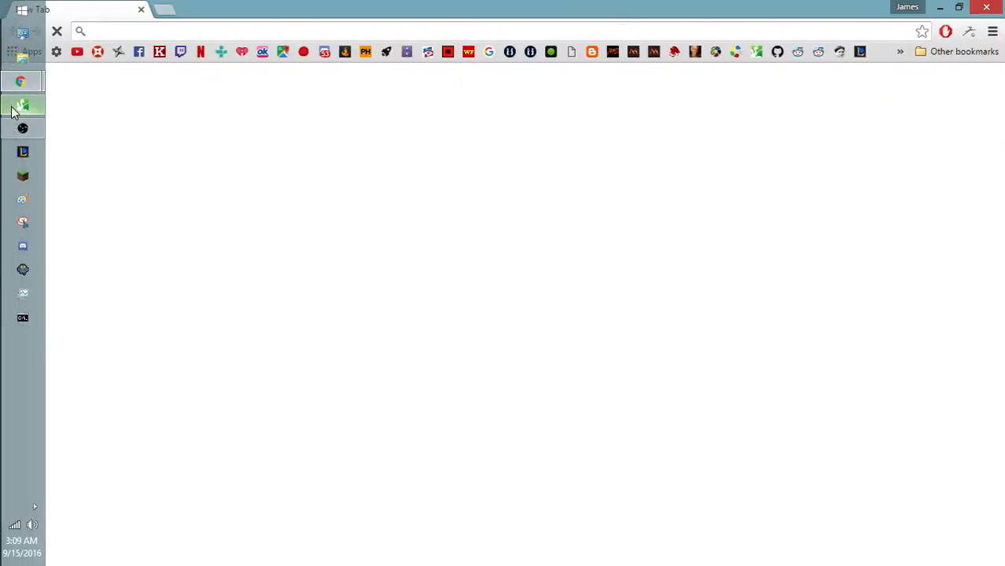
- Switch to the blank browser window, search Google for "mtg emblem" and show the image results
left_click(22, 84)
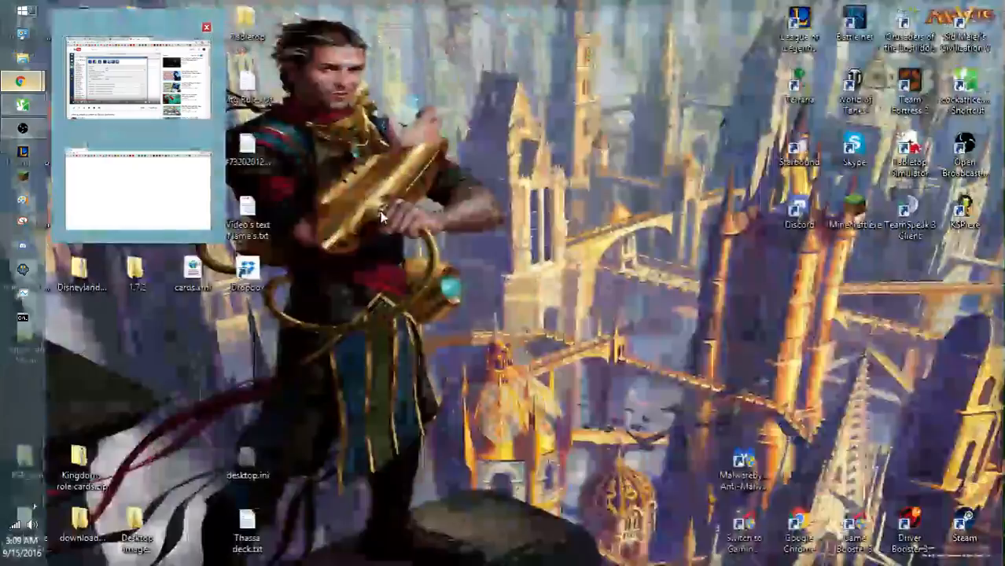
left_click(138, 185)
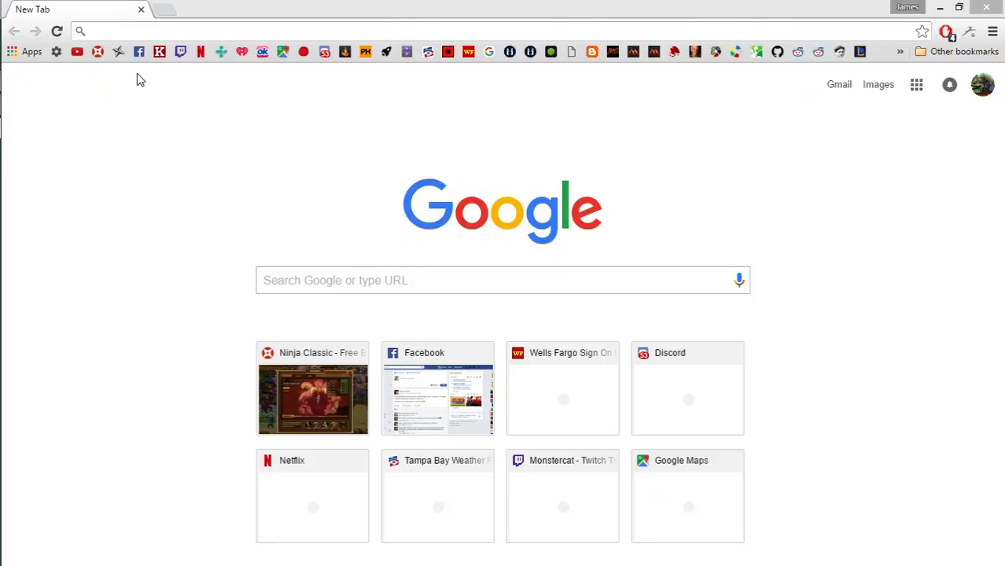
left_click(119, 32)
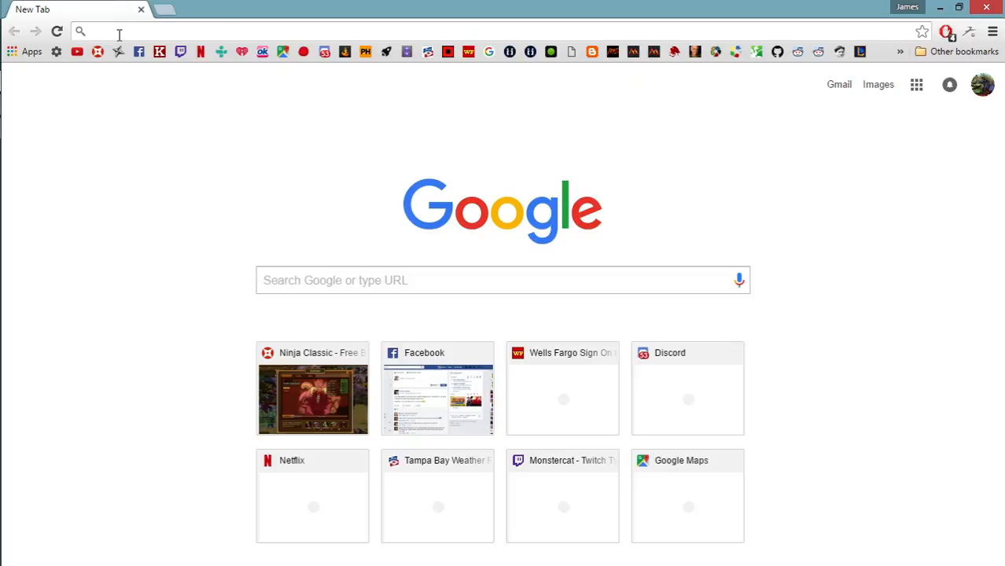
type("mtg")
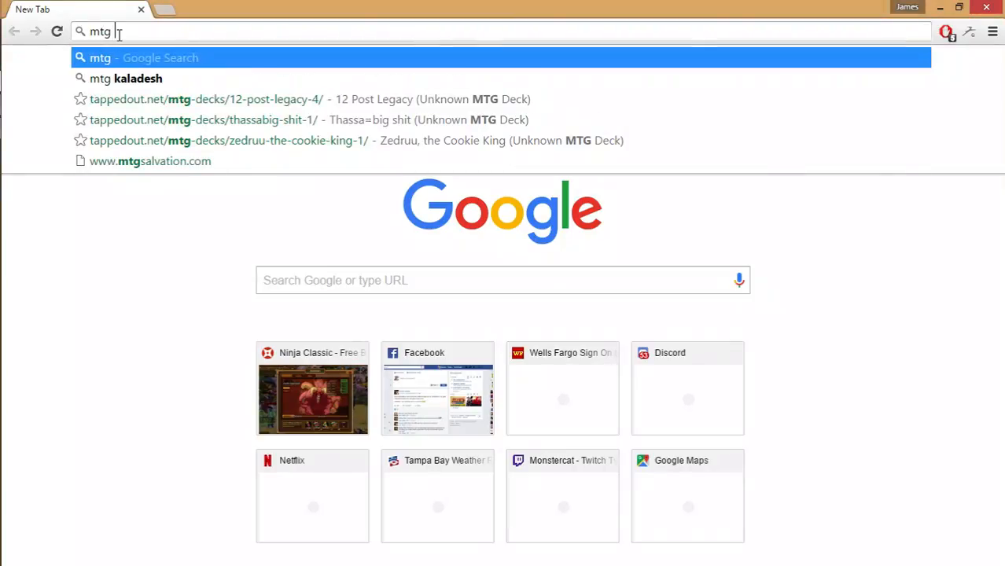
type(" emb")
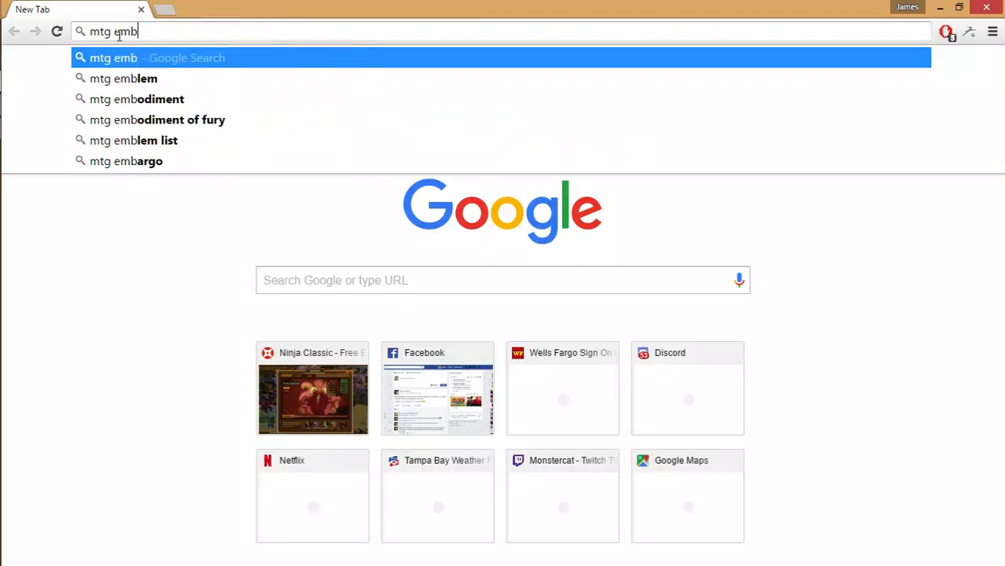
type("lem")
key("Return")
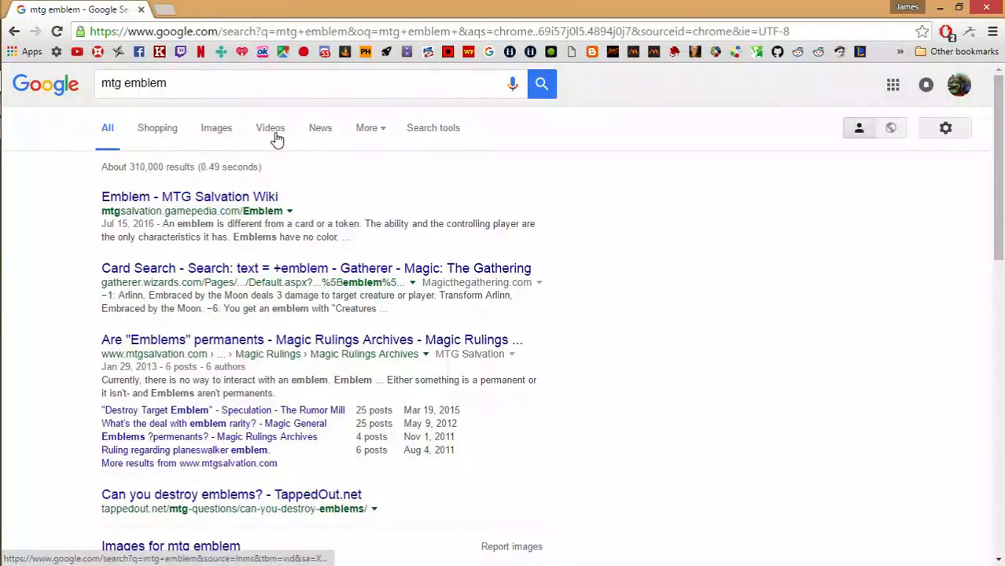
left_click(218, 138)
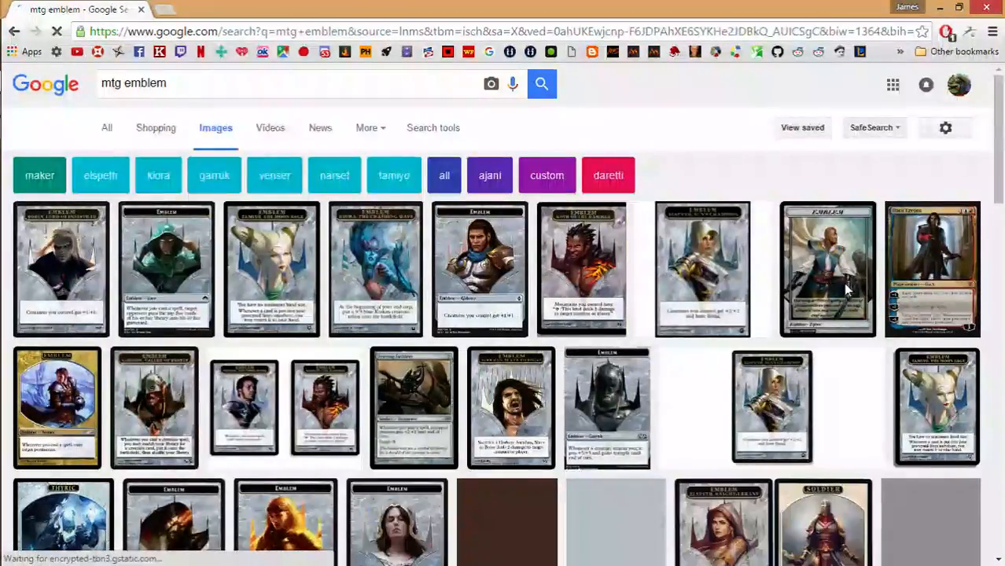
- Open the preview of the extended-style Teferi emblem and look through the other emblem images
left_click(826, 270)
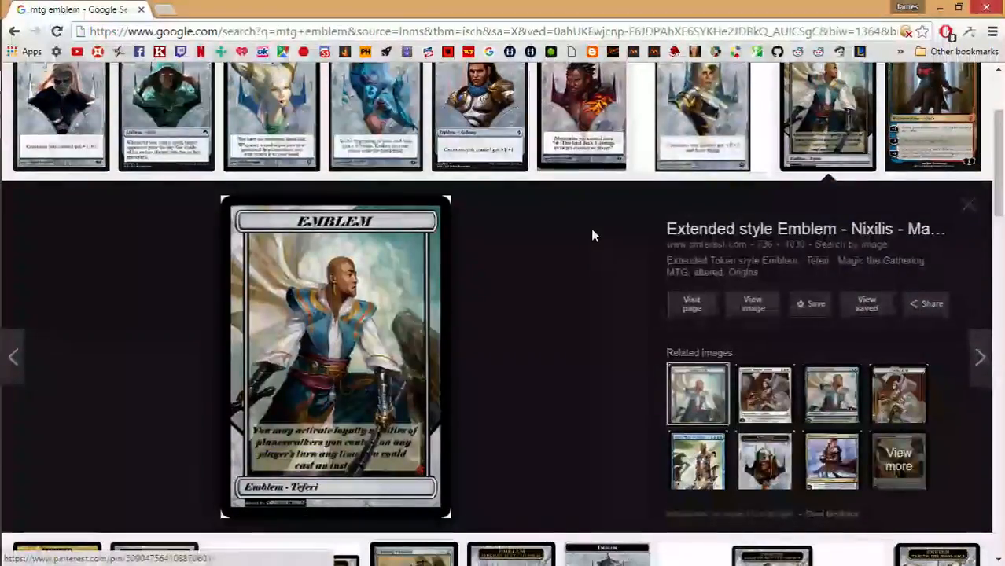
scroll(586, 224, "down", 6)
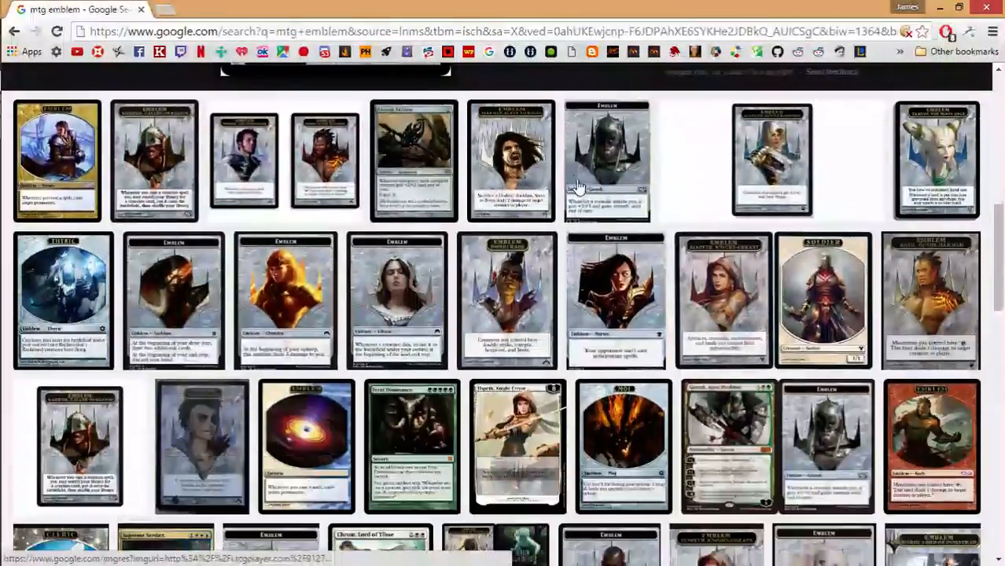
scroll(692, 236, "down", 2)
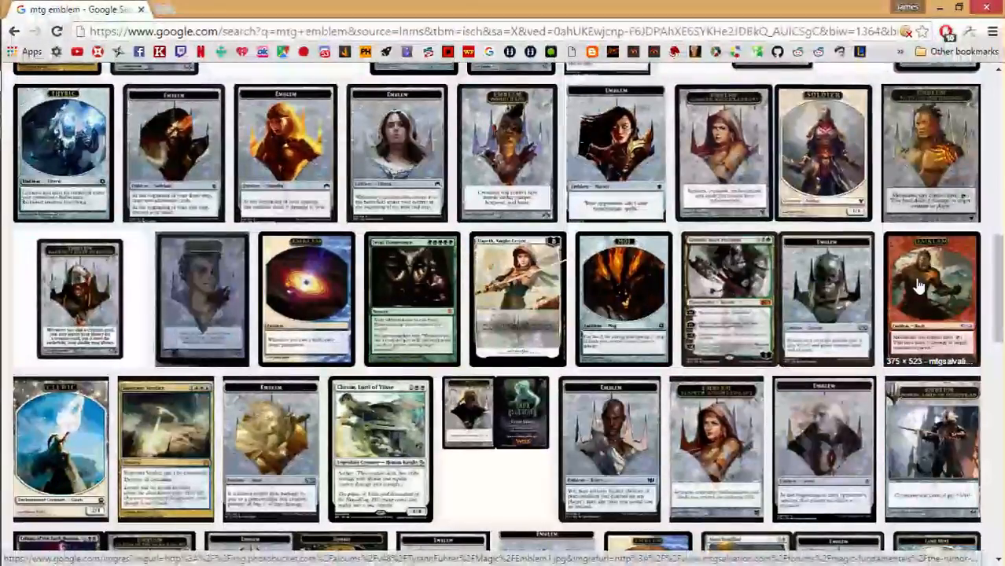
scroll(277, 317, "down", 4)
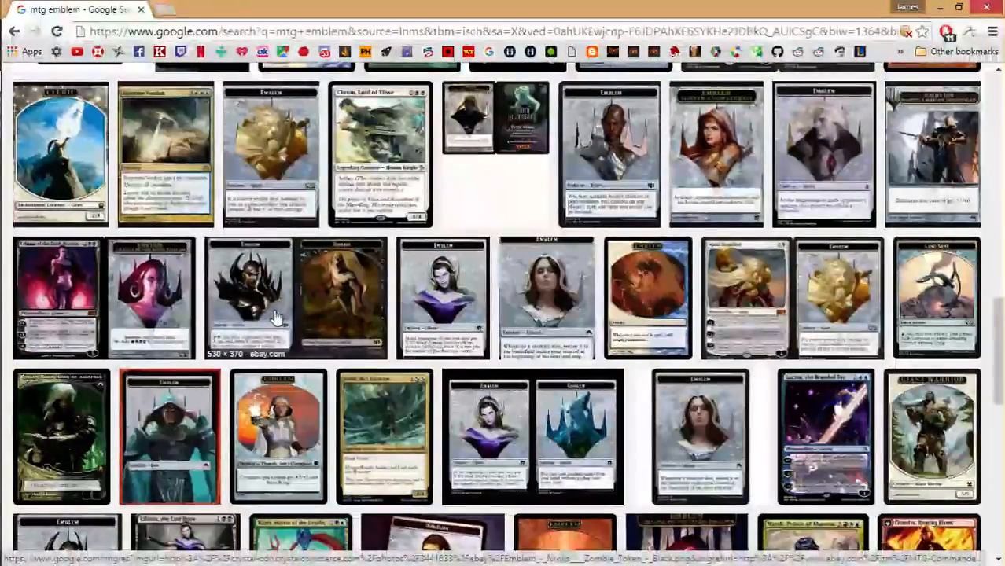
scroll(403, 270, "down", 3)
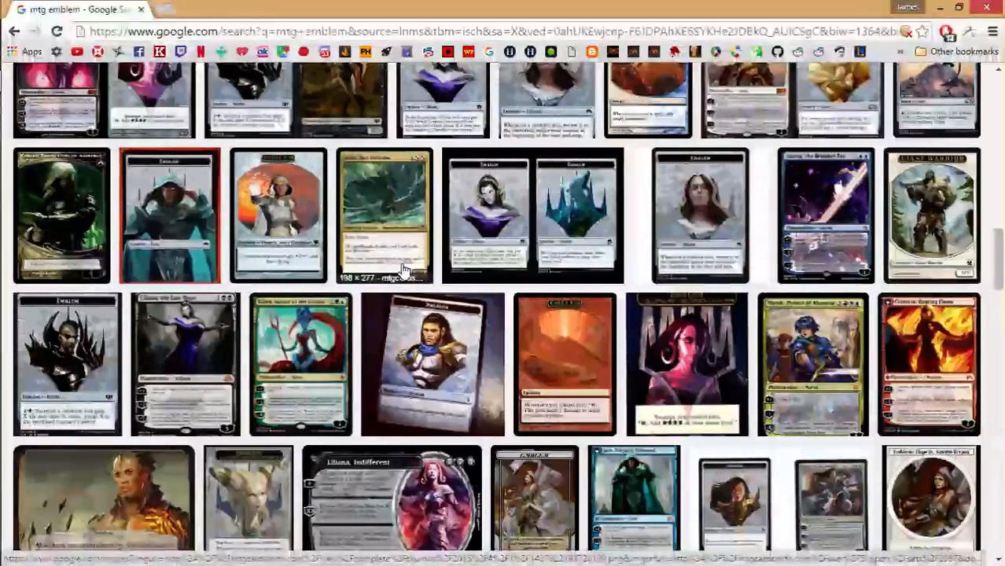
scroll(404, 270, "down", 6)
left_click(404, 270)
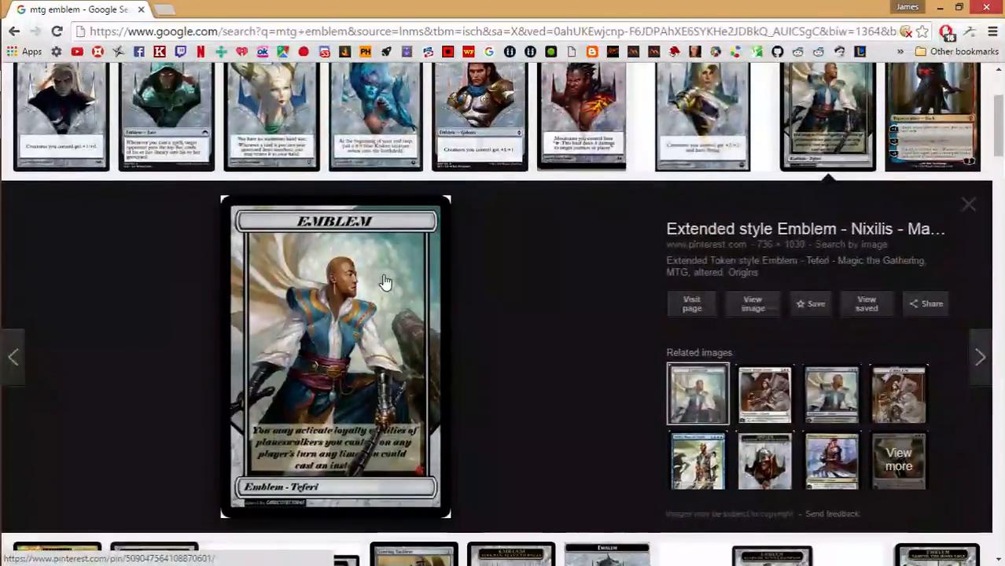
right_click(383, 276)
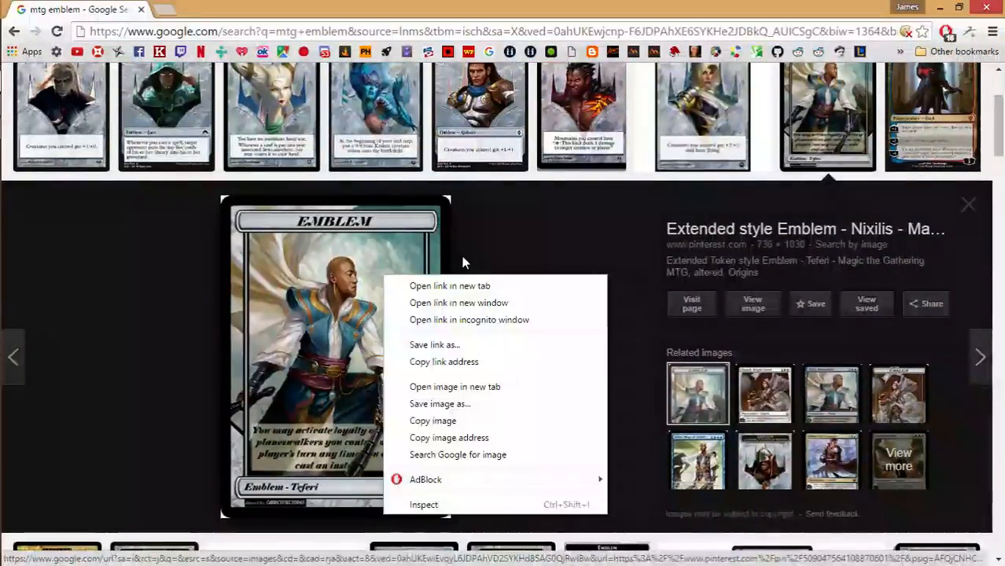
left_click(481, 404)
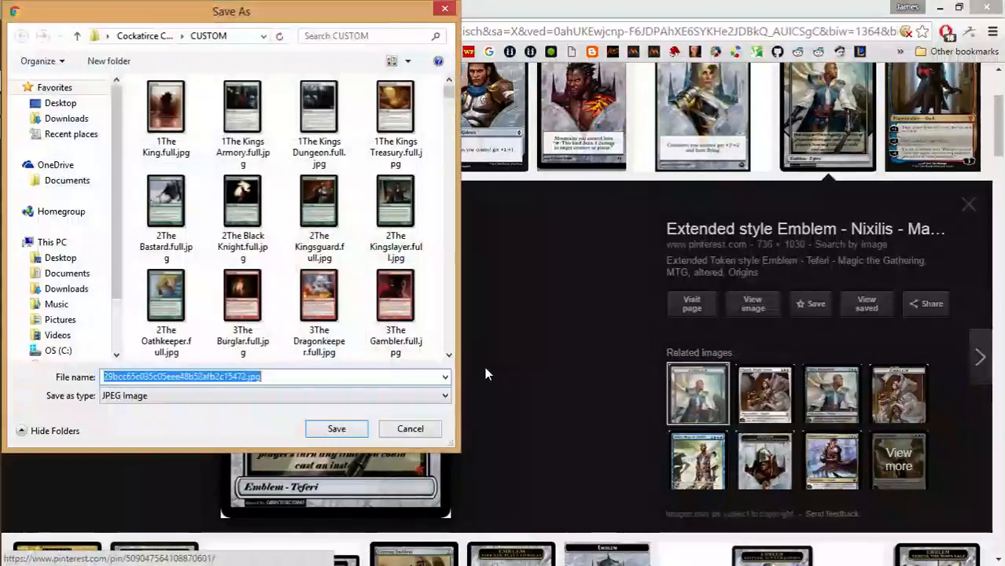
left_click(426, 432)
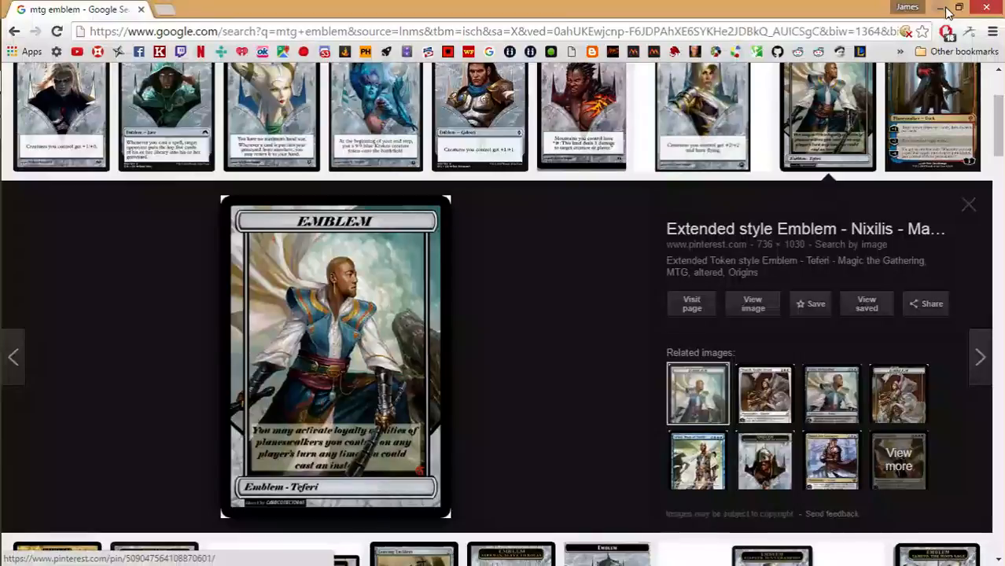
- Minimize the browser and create a new desktop folder named "Cockatrice Proxies"
left_click(948, 7)
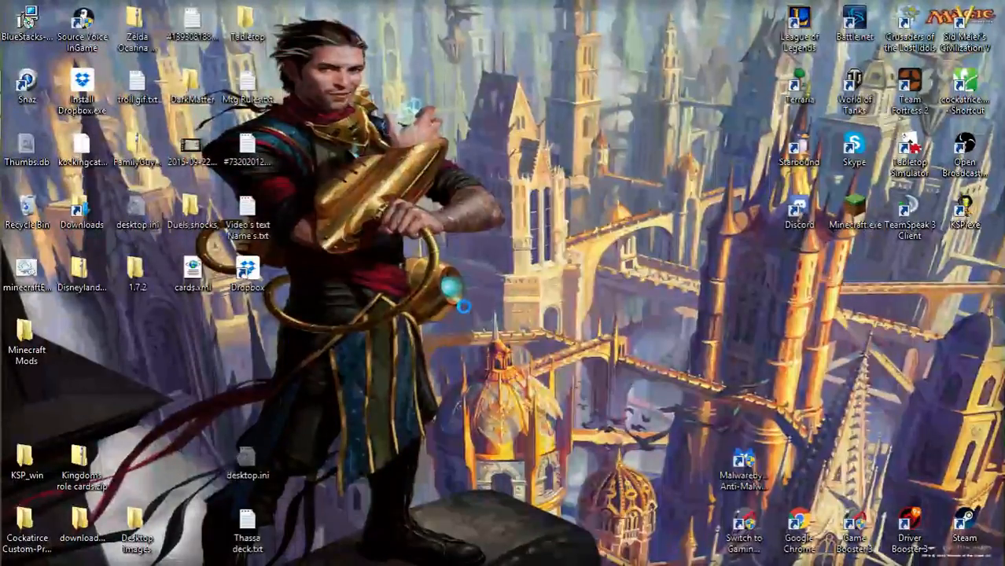
right_click(464, 308)
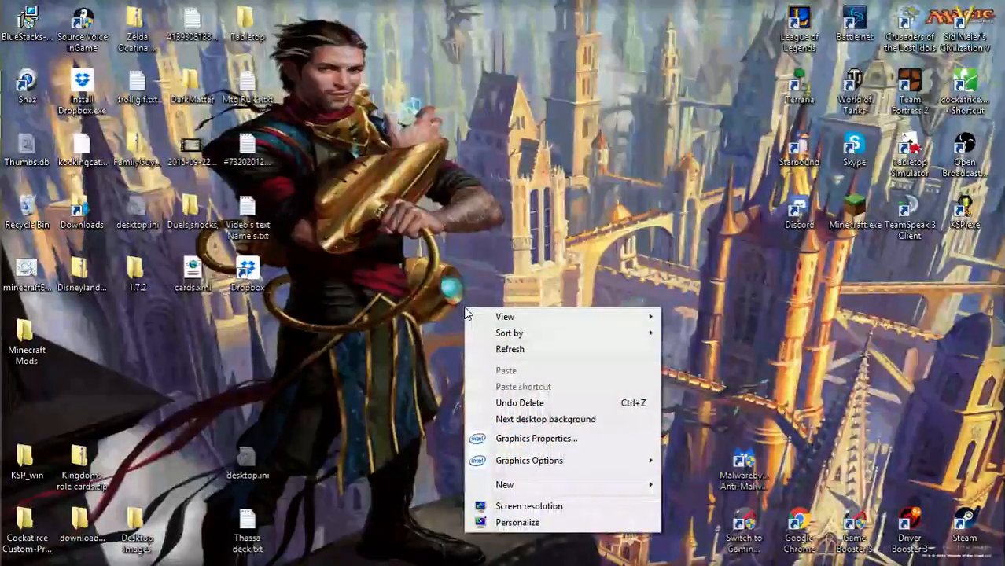
mouse_move(647, 487)
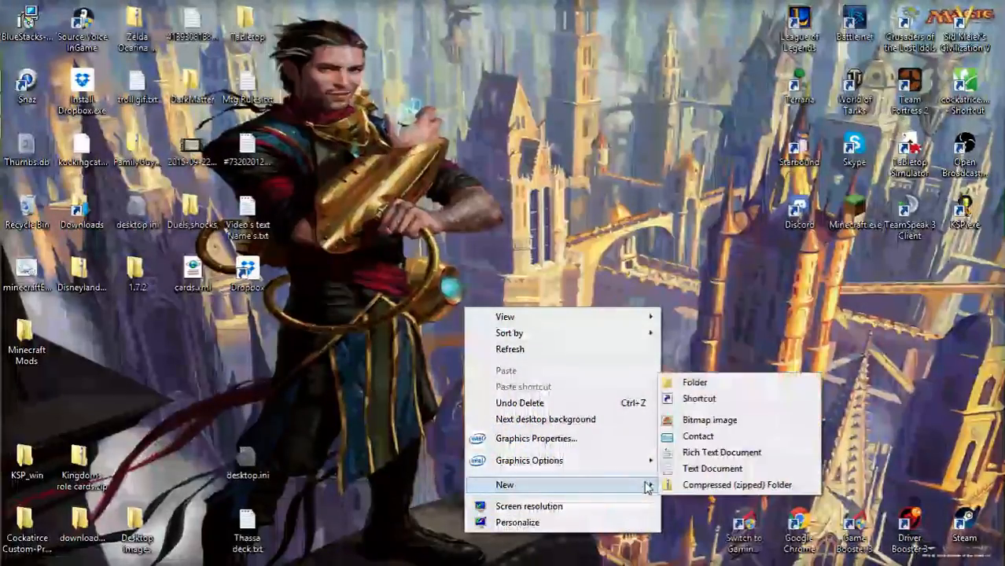
left_click(696, 383)
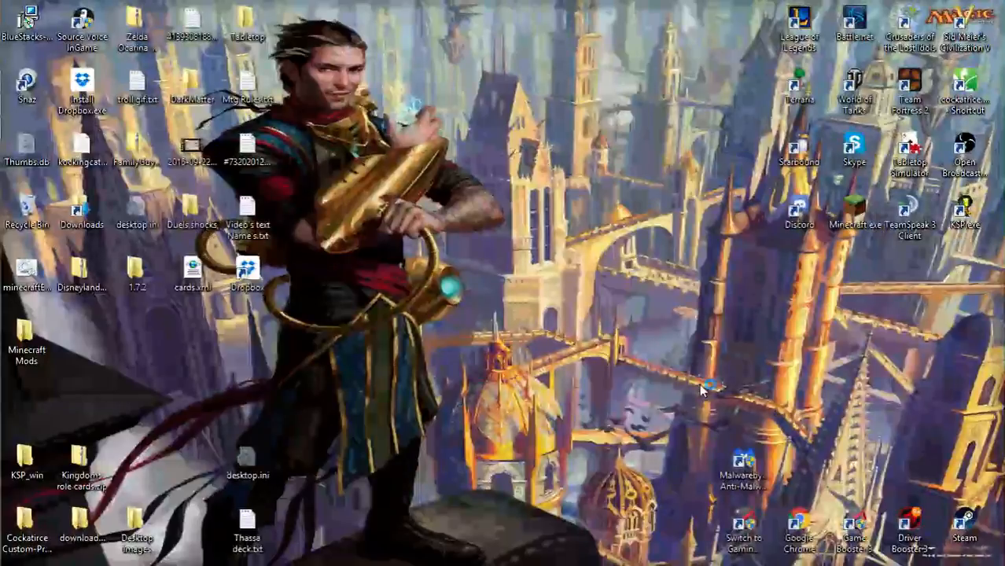
type("Coc")
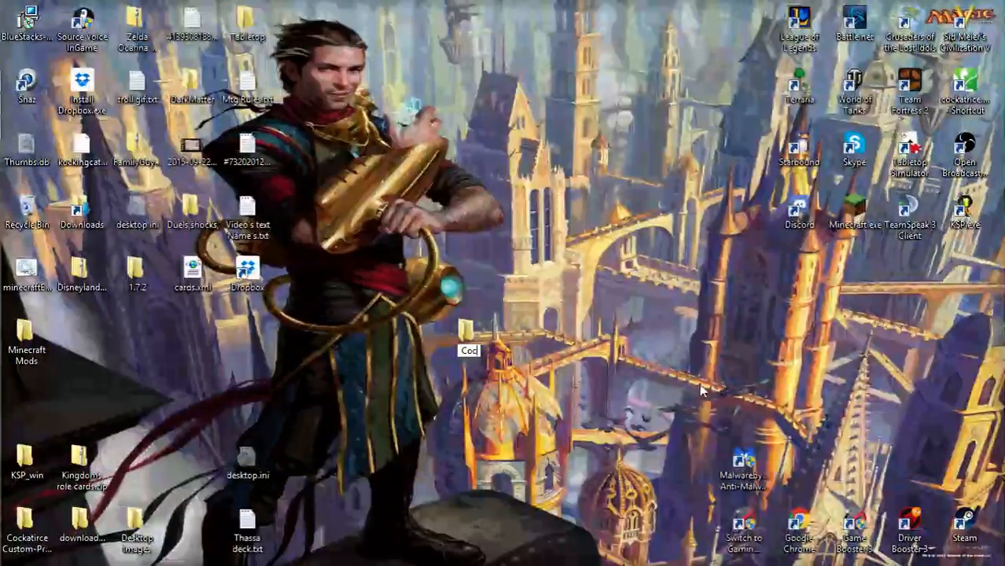
type("katrice ")
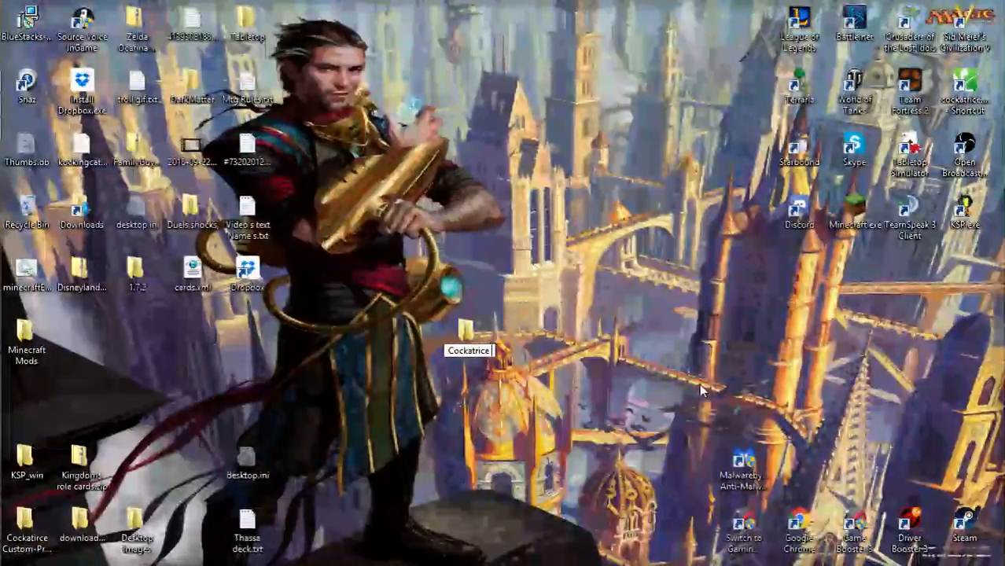
type("pro")
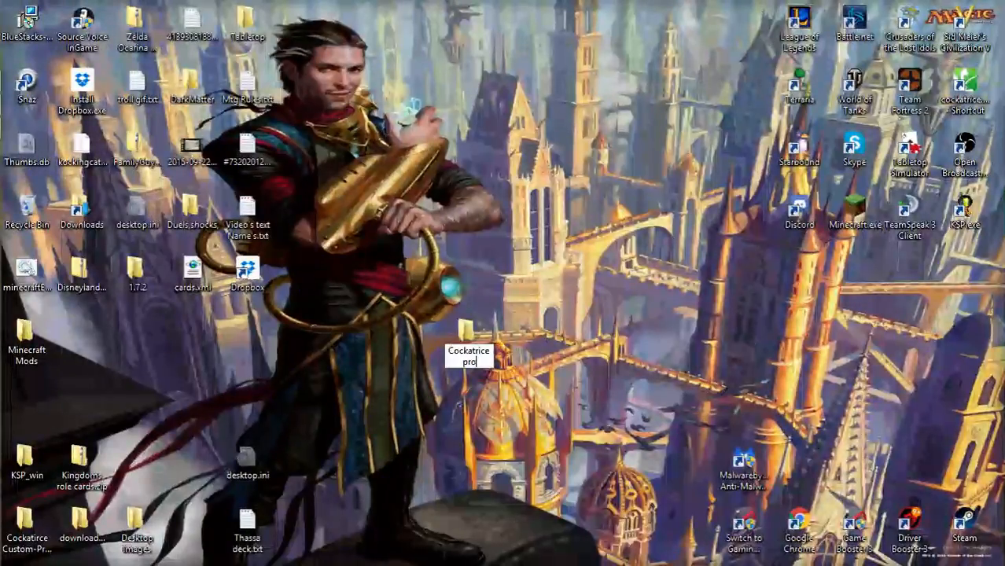
key("BackSpace")
key("BackSpace")
key("BackSpace")
type("P")
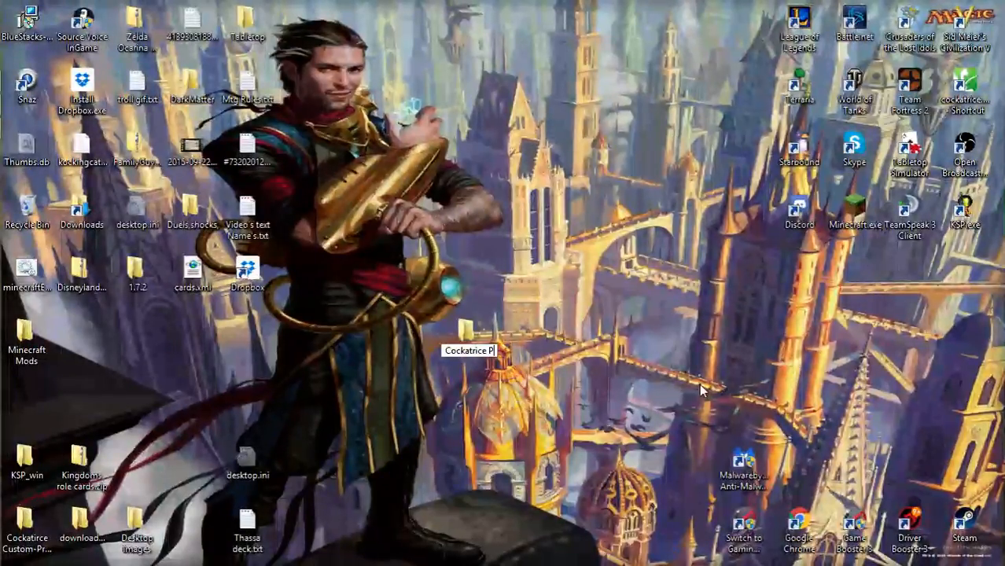
type("roxies")
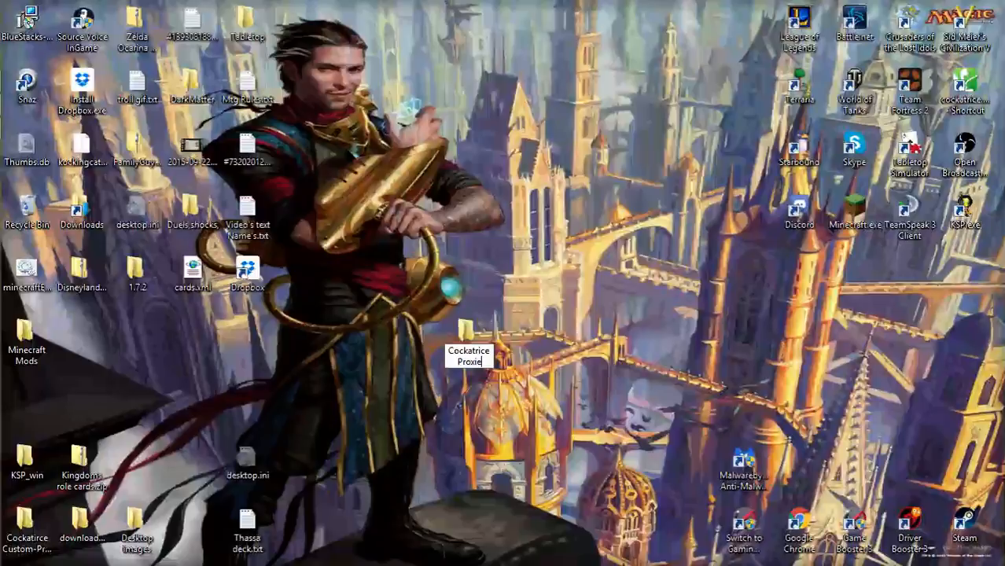
key("Return")
- Open the Cockatrice Proxies folder to view its contents, then close its window
left_click(703, 391)
key("Return")
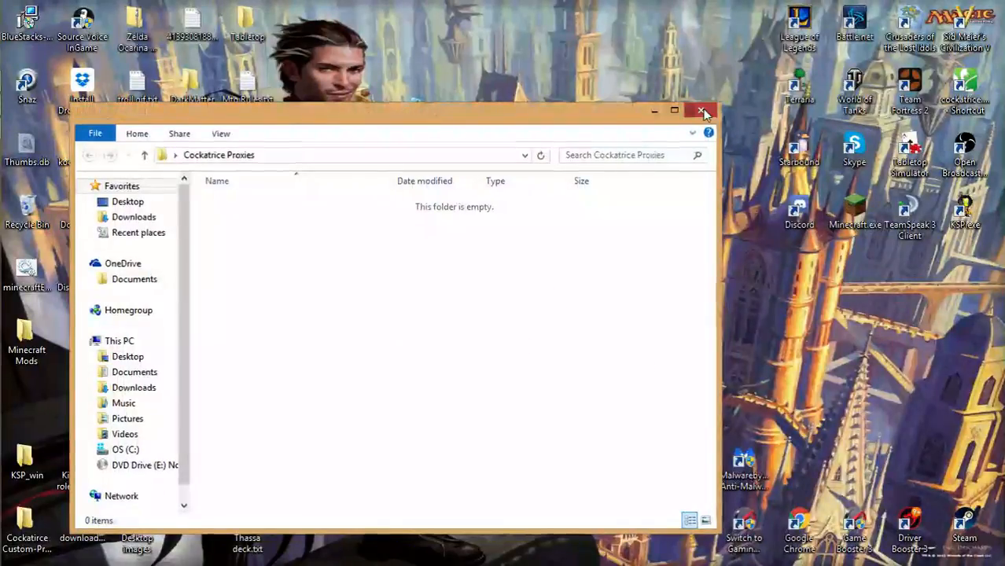
left_click(701, 110)
- Return to the emblem image results, start saving the Teferi emblem image and move the save dialog clear of the card
mouse_move(4, 228)
mouse_move(22, 80)
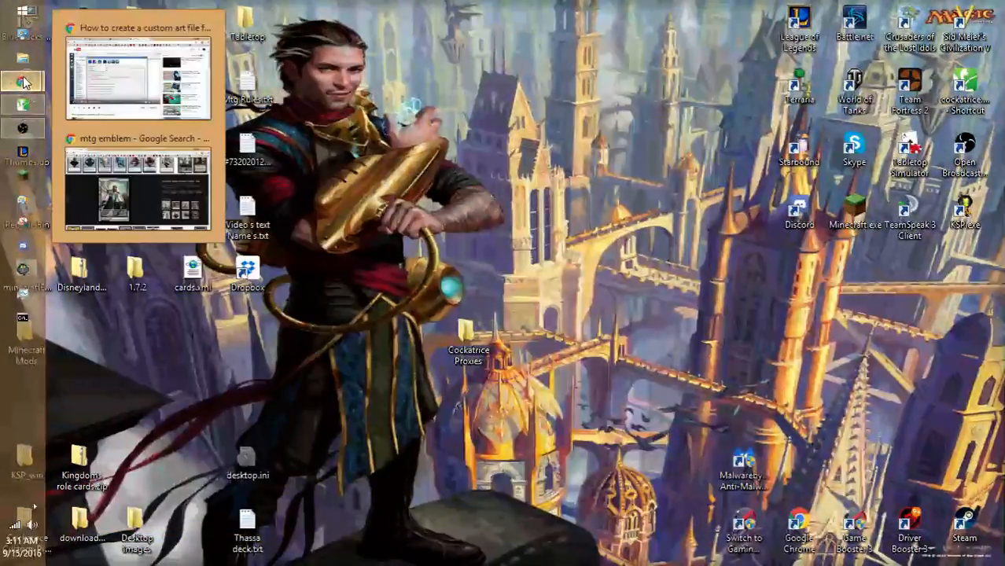
left_click(148, 184)
right_click(333, 88)
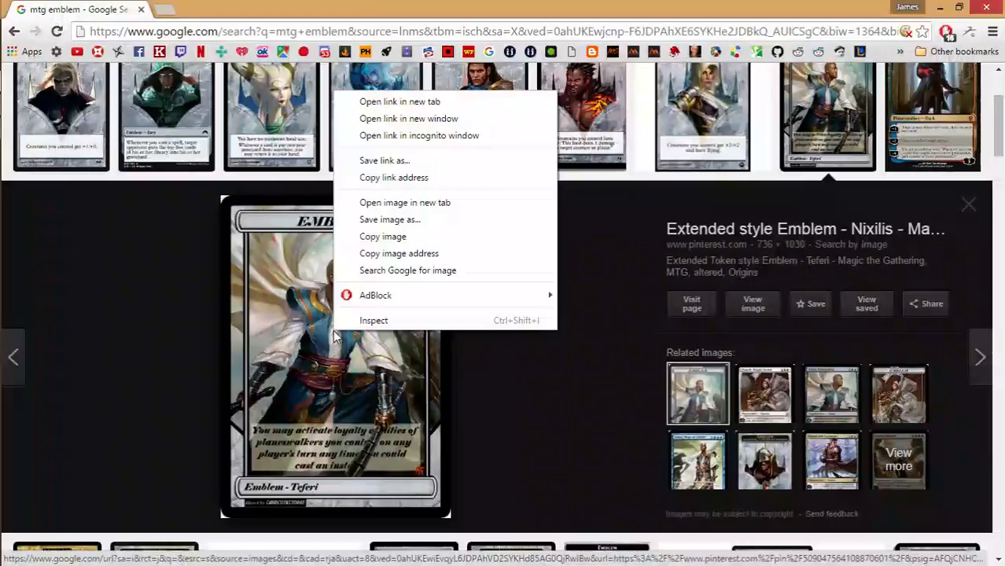
left_click(431, 228)
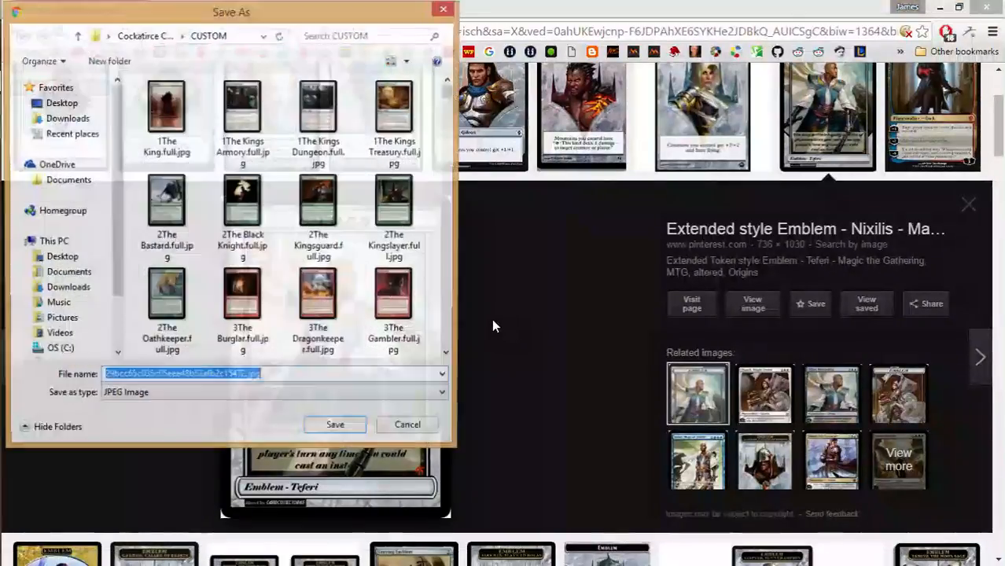
left_click_drag(259, 20, 751, 92)
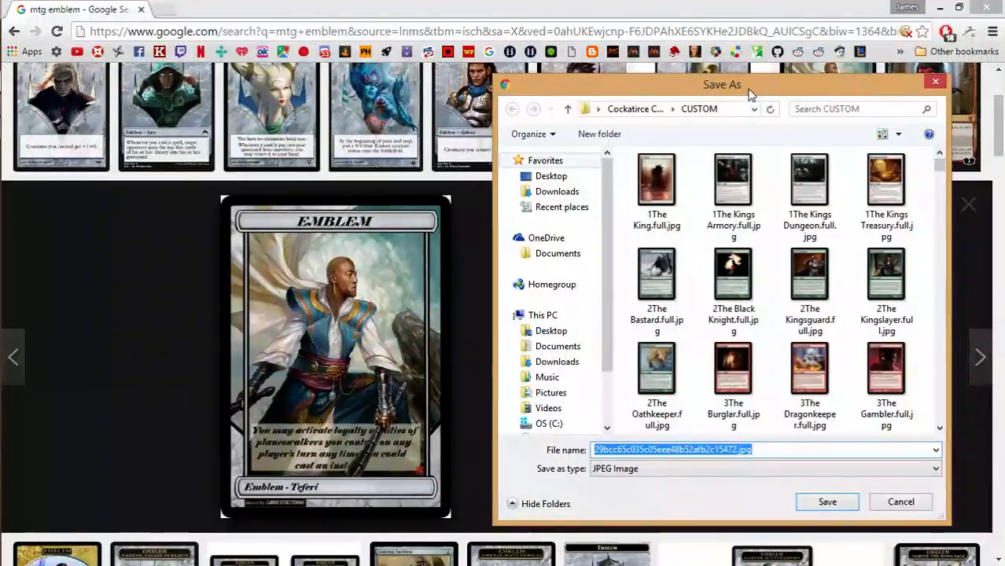
- Look through the existing card images in the CUSTOM folder to examine how their files are named, including the Elspeth emblem
left_click(759, 364)
scroll(755, 354, "down", 10)
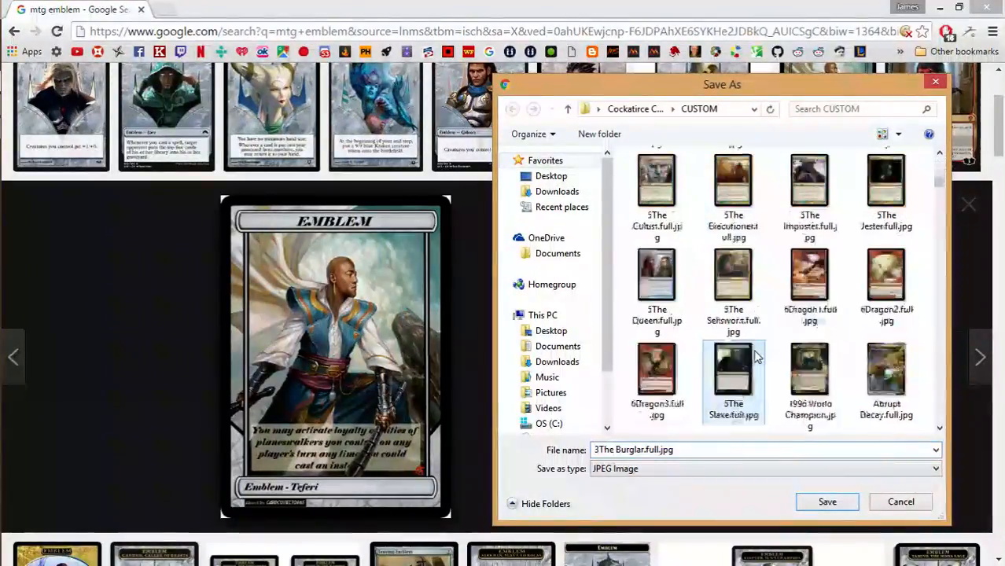
scroll(755, 352, "down", 10)
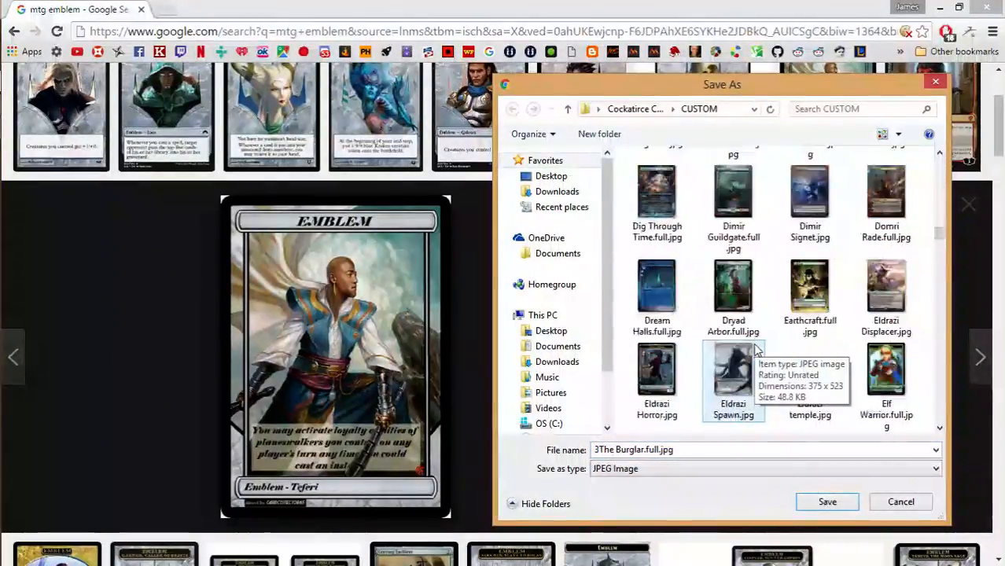
scroll(755, 352, "up", 8)
scroll(755, 352, "up", 8)
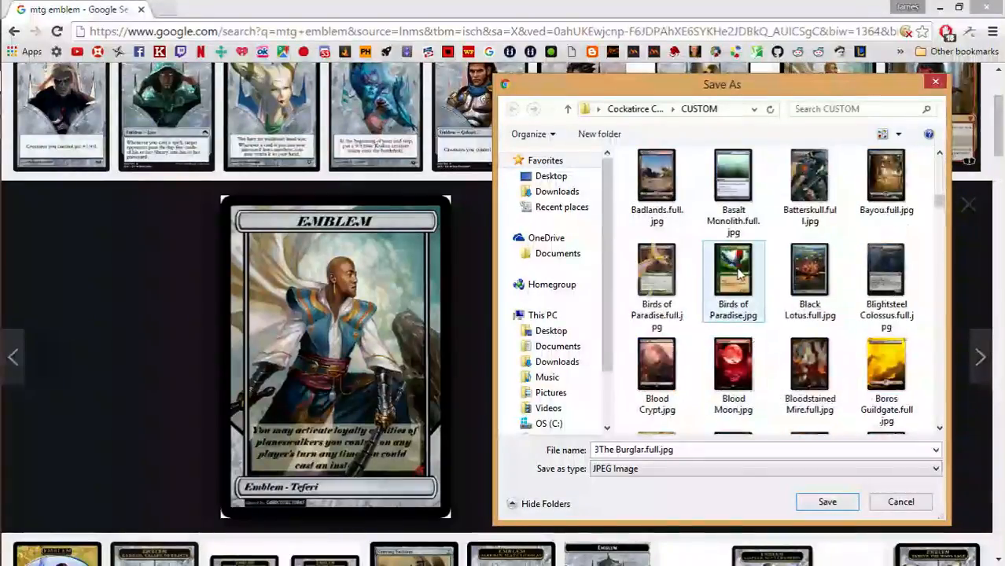
scroll(735, 250, "down", 15)
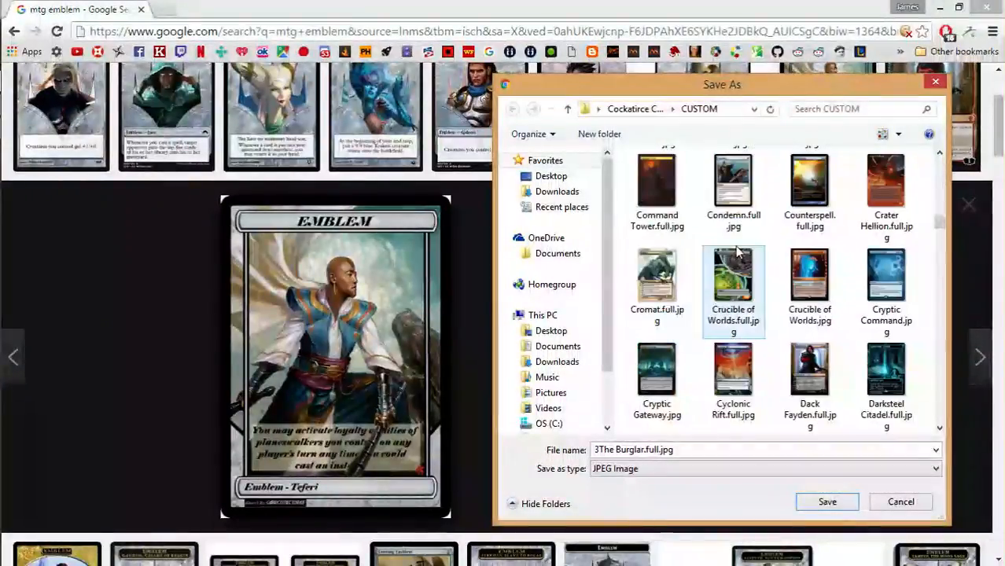
scroll(856, 327, "down", 10)
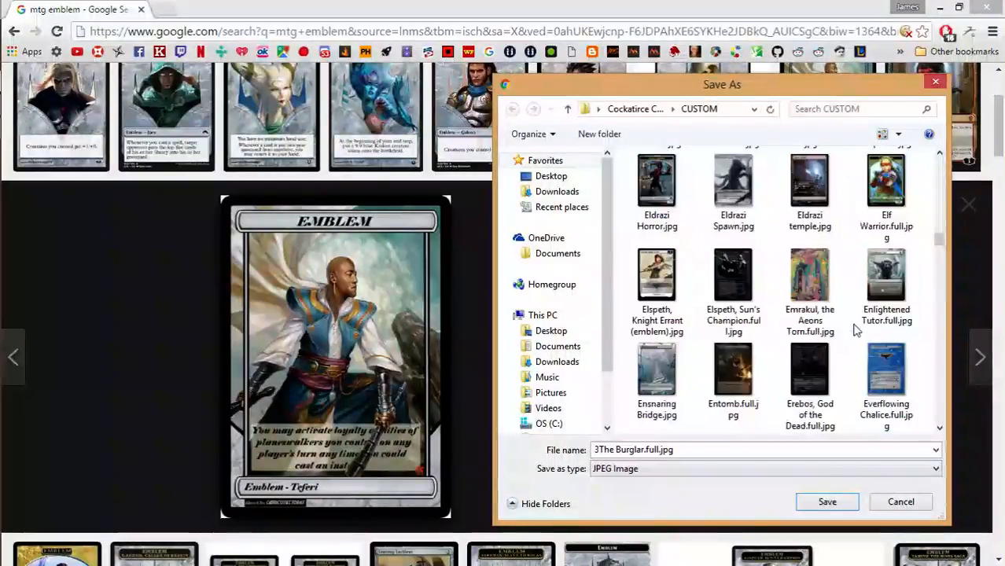
scroll(856, 327, "down", 5)
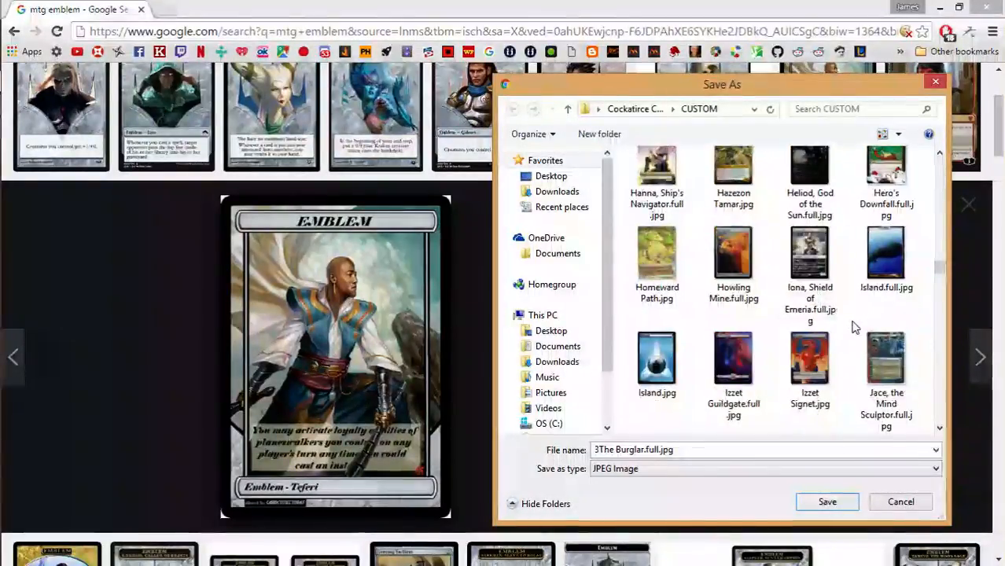
scroll(856, 327, "up", 15)
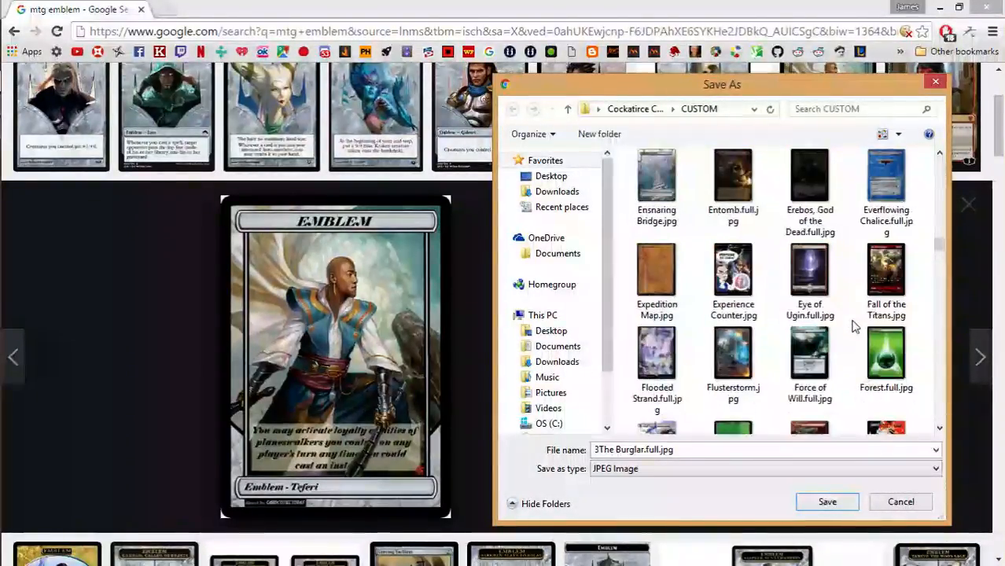
scroll(856, 327, "down", 2)
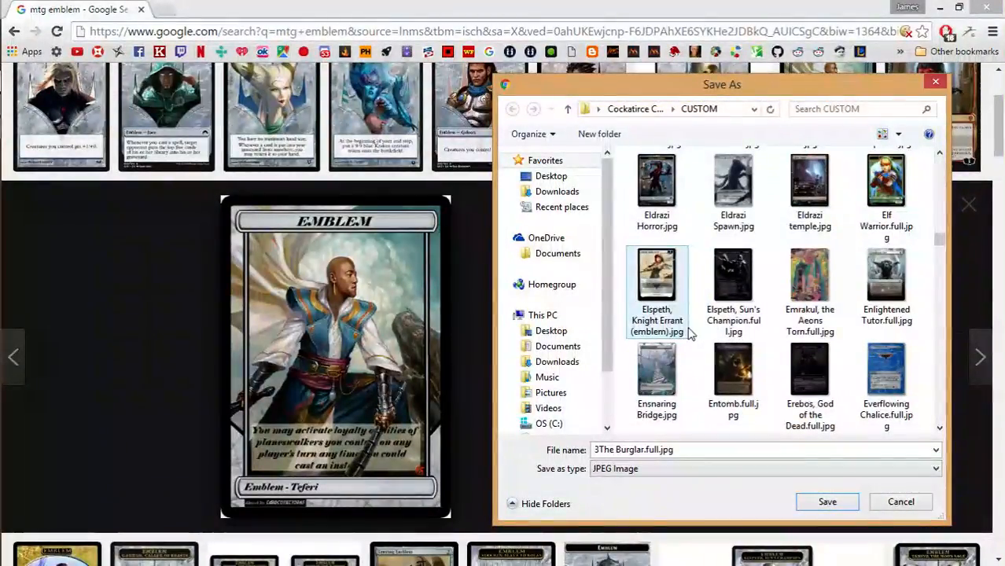
mouse_move(689, 334)
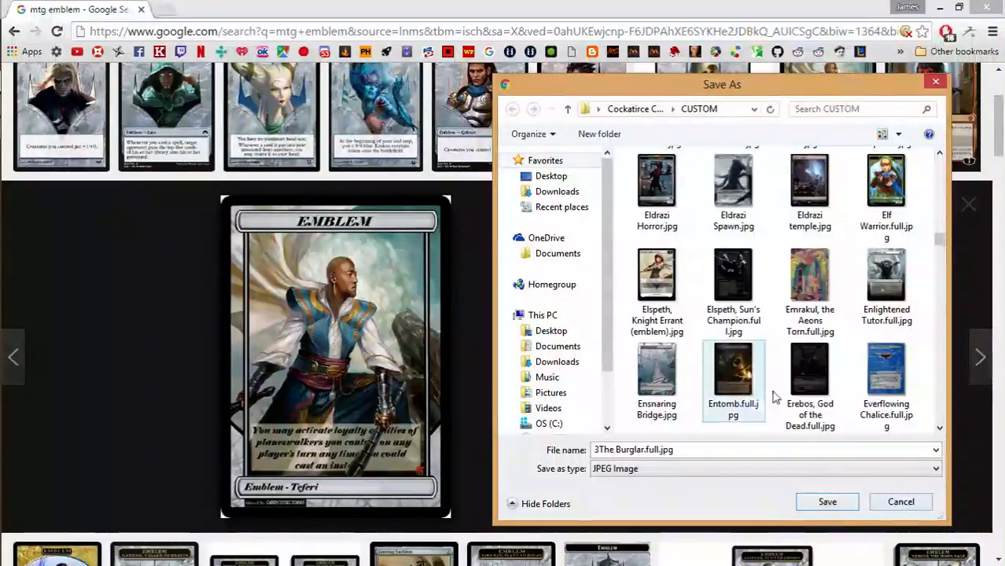
- Change the save location to the Cockatrice Proxies folder on the desktop
left_click(557, 179)
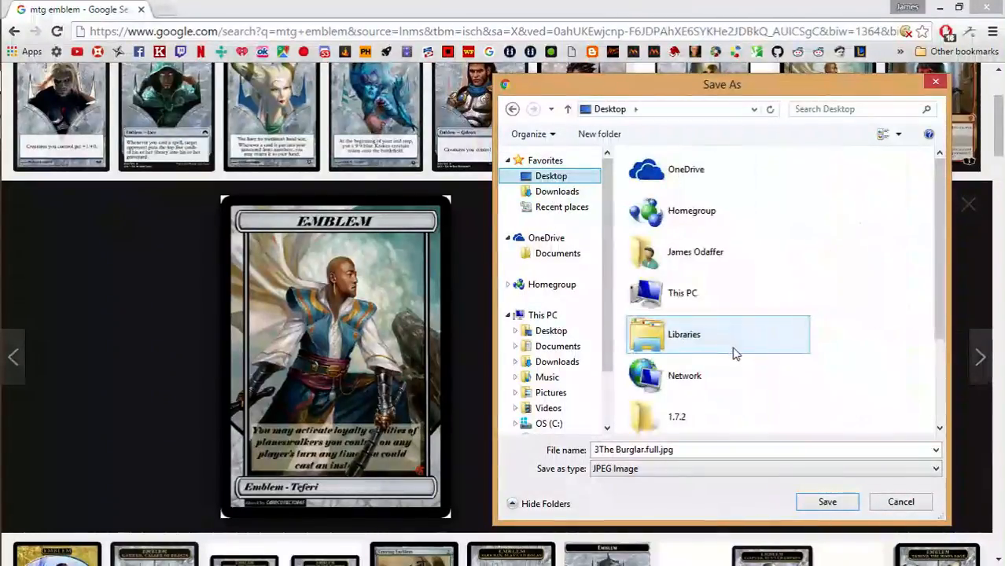
left_click(734, 341)
scroll(736, 342, "down", 3)
scroll(731, 330, "down", 2)
scroll(729, 326, "up", 5)
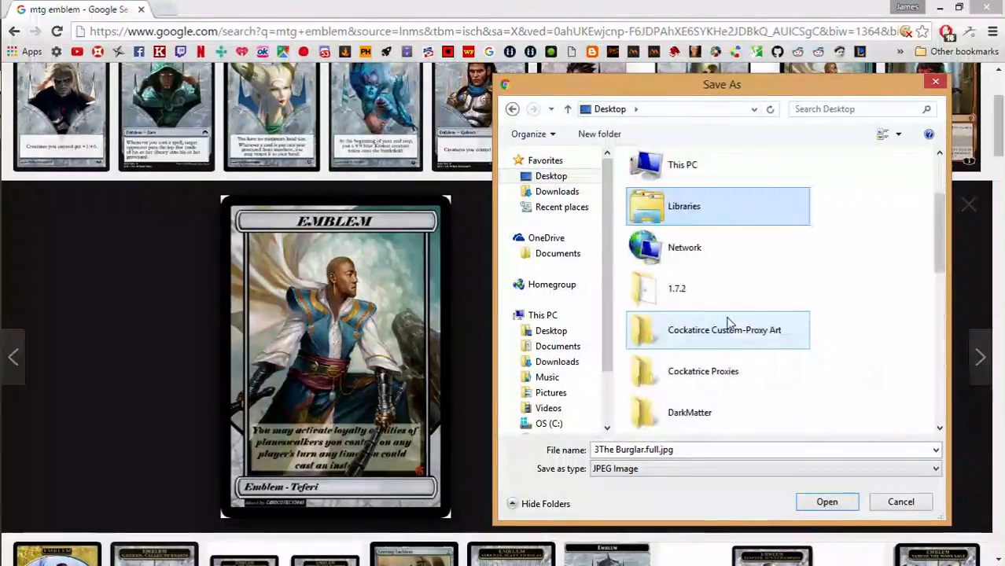
double_click(741, 371)
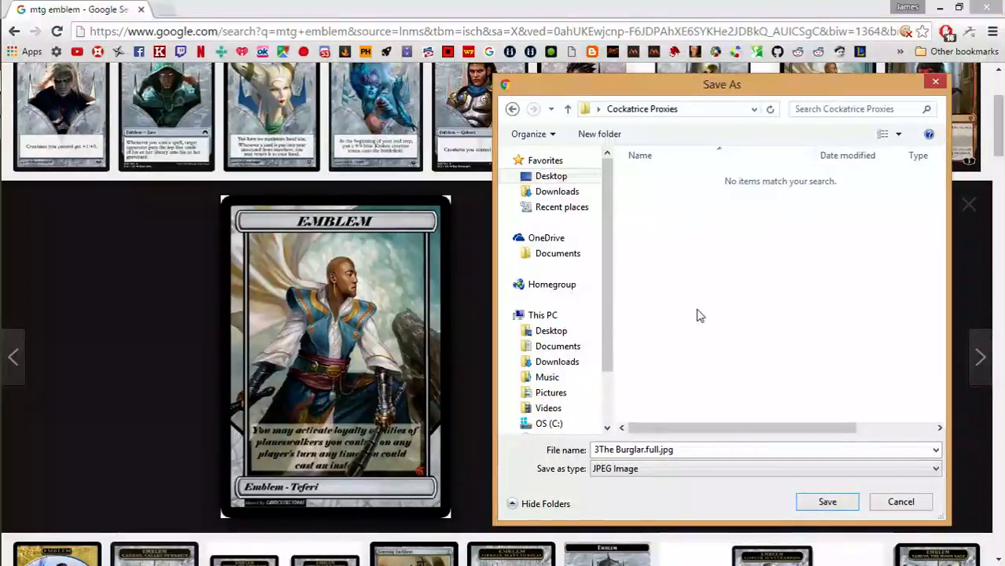
- Name the image file "Teferi (emblem).jpg" and save it
left_click_drag(686, 450, 594, 450)
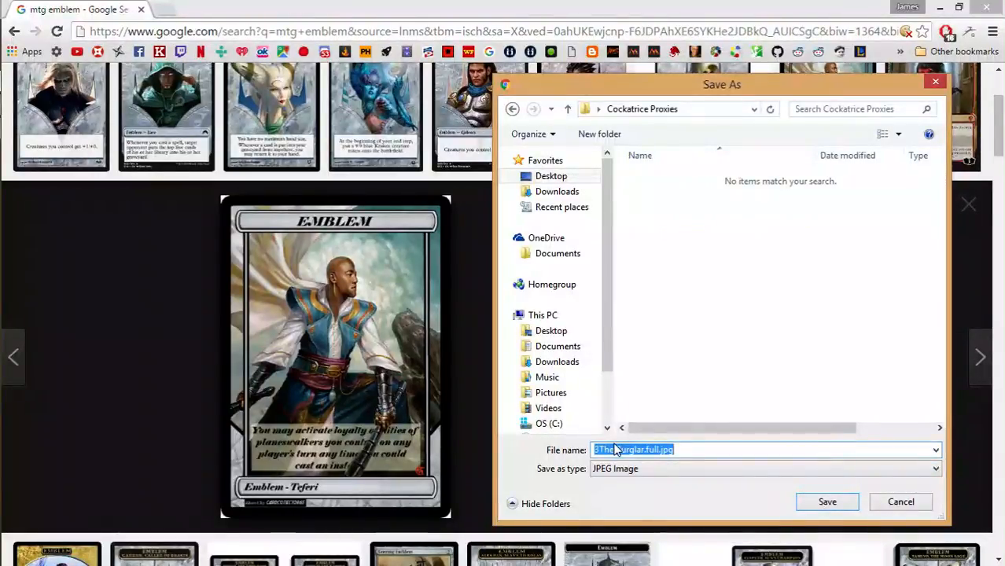
type("Te")
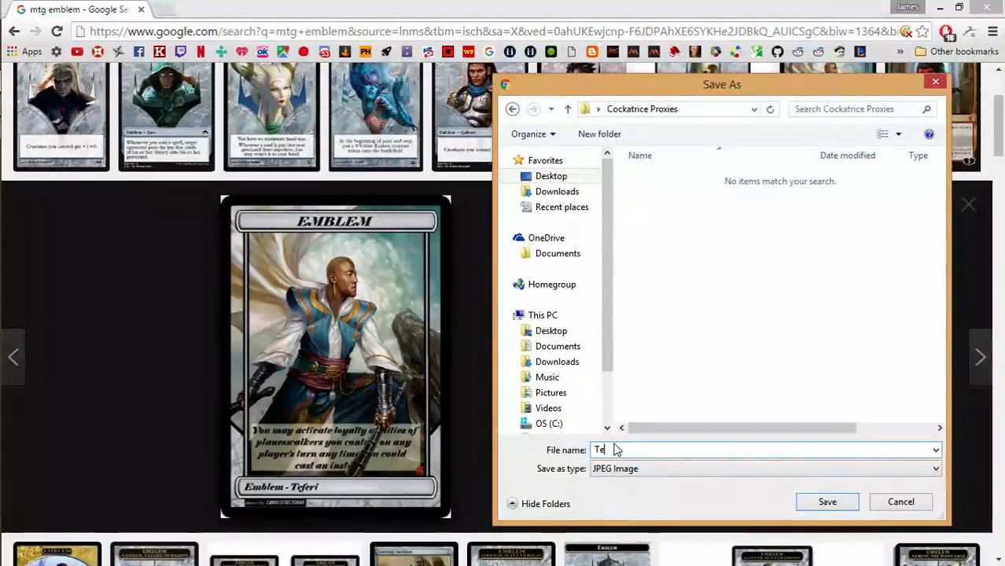
type("feri (")
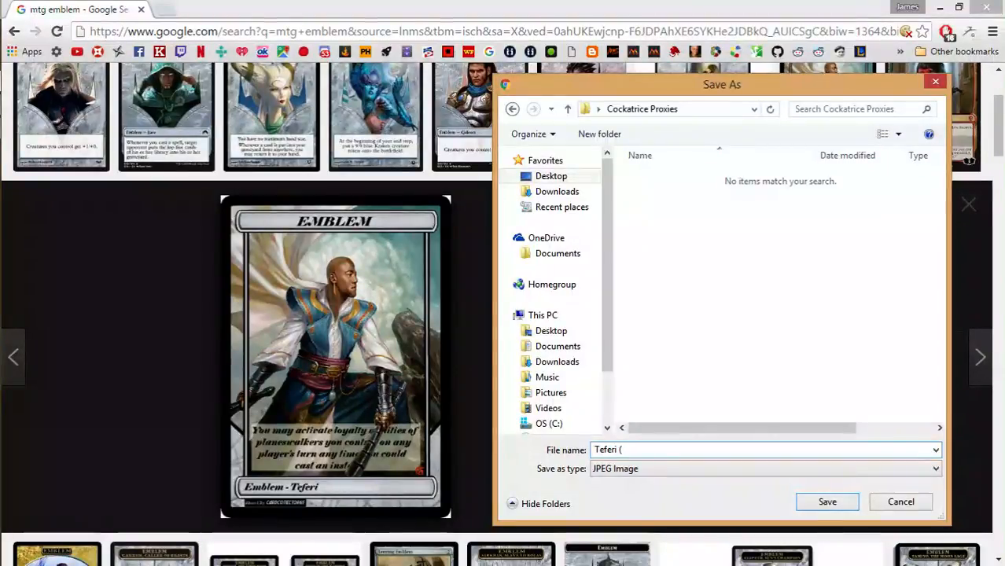
type("emb")
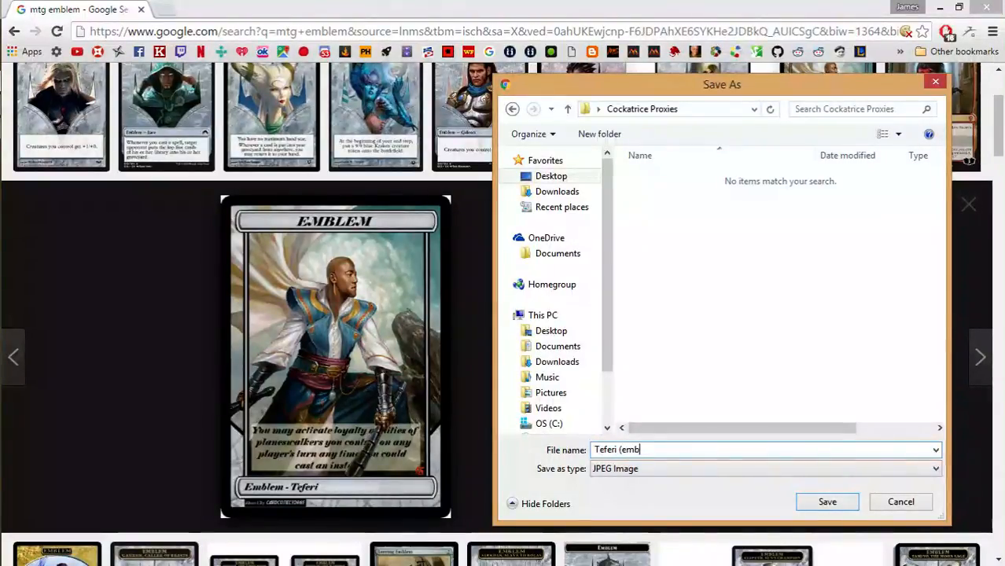
type("lem")
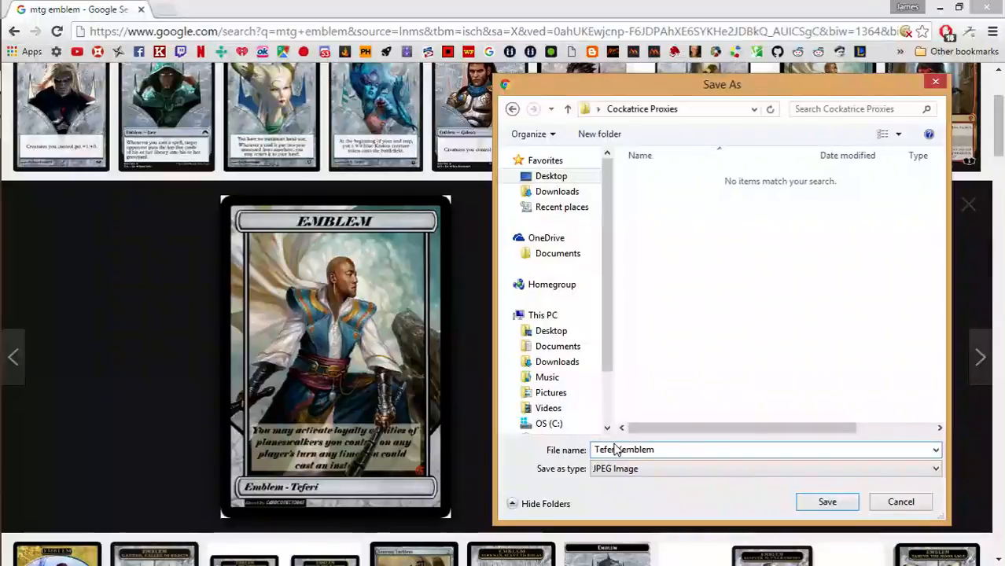
type(").jp")
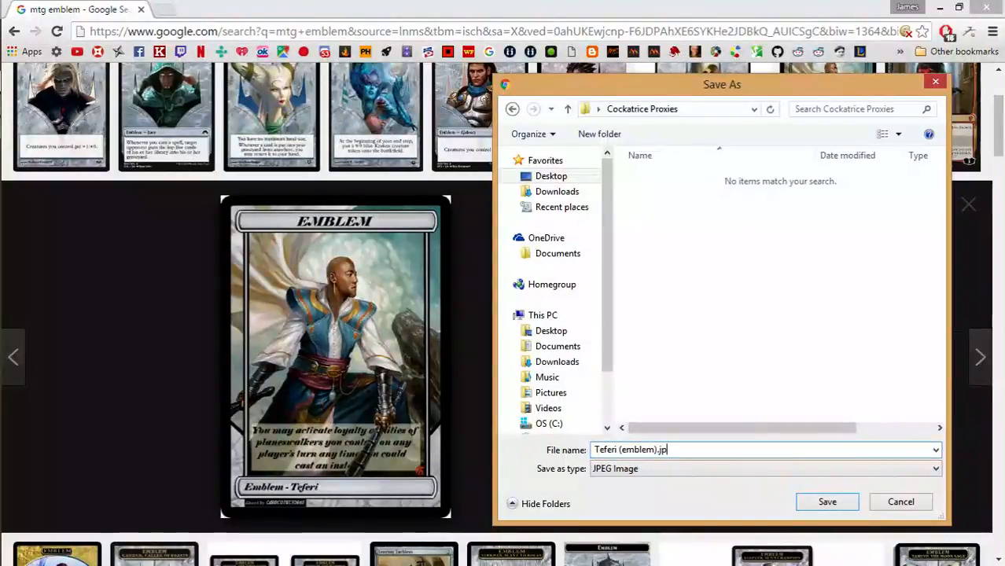
type("g")
key("Return")
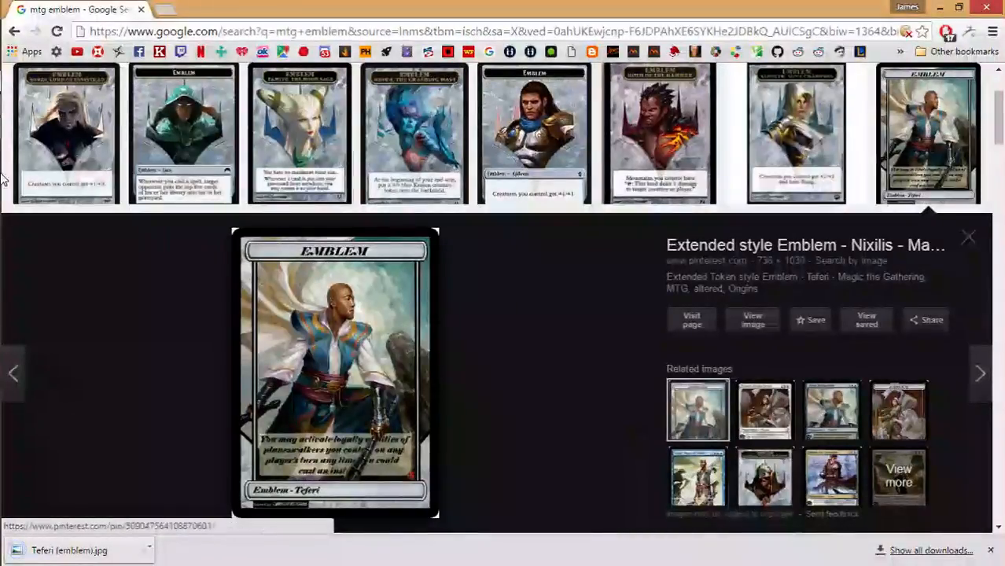
- Switch to Cockatrice and open its General settings
left_click(22, 126)
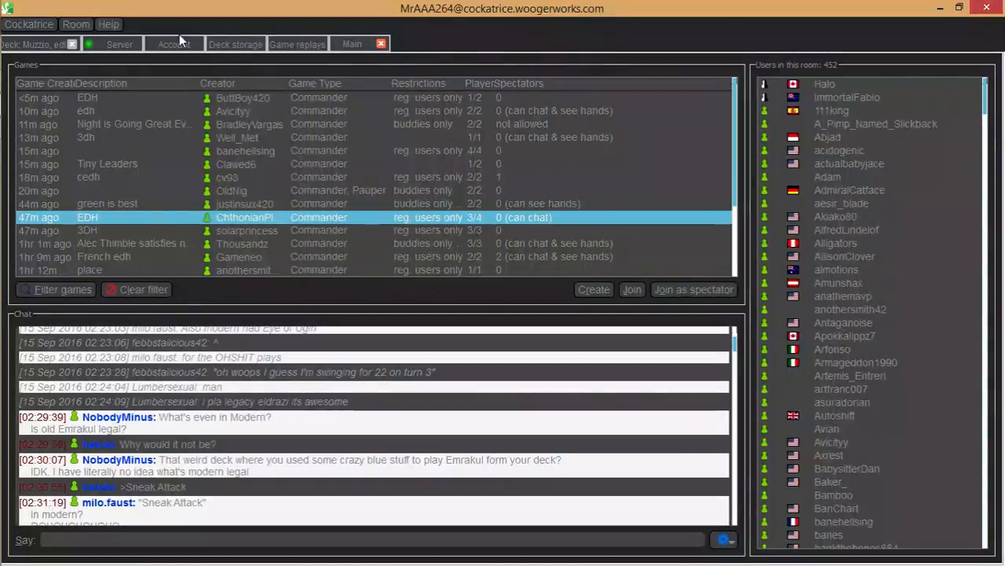
left_click(51, 28)
left_click(86, 182)
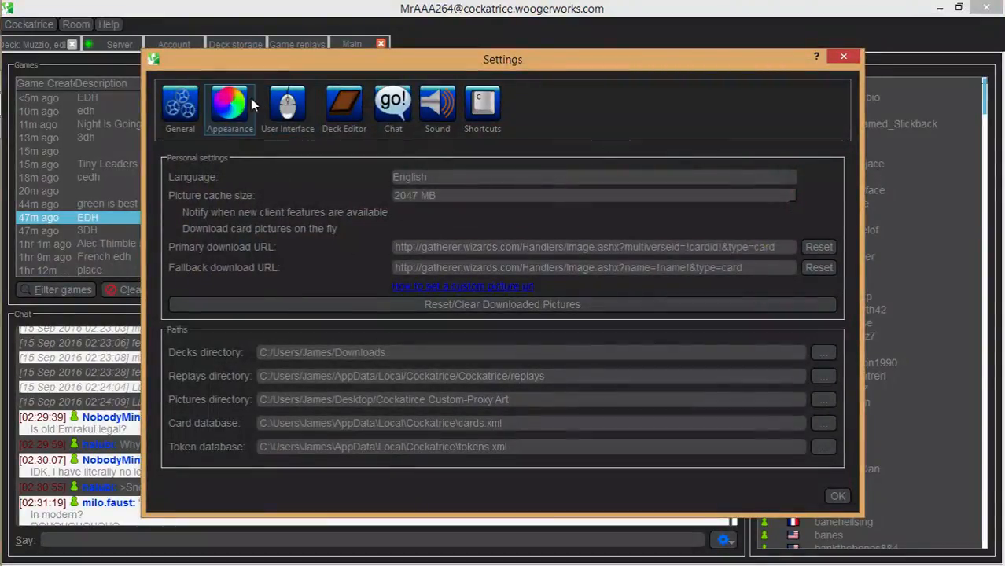
left_click(248, 107)
left_click(185, 129)
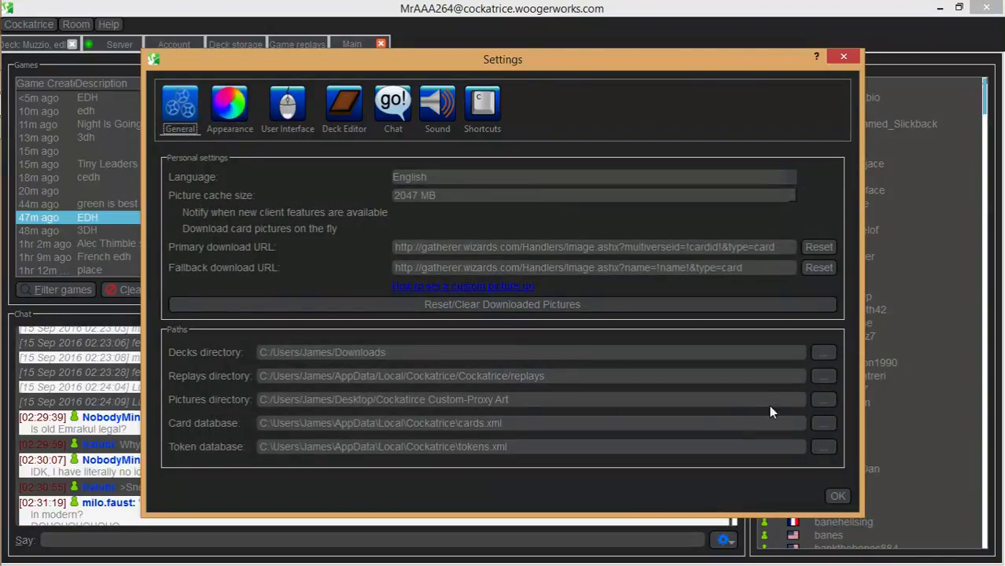
- Set the pictures directory to the desktop's Cockatrice Proxies folder and accept the settings
left_click(822, 400)
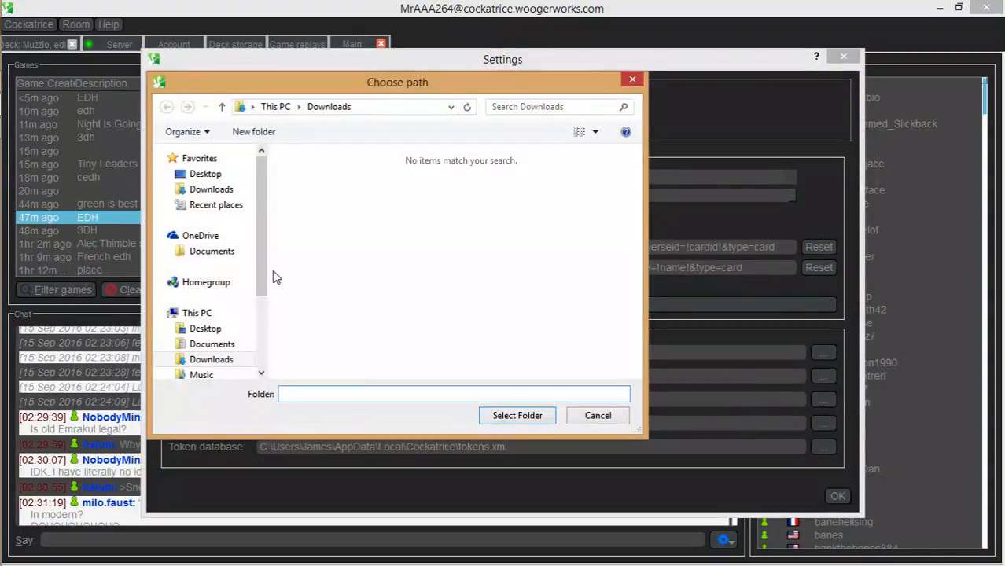
scroll(261, 273, "down", 1)
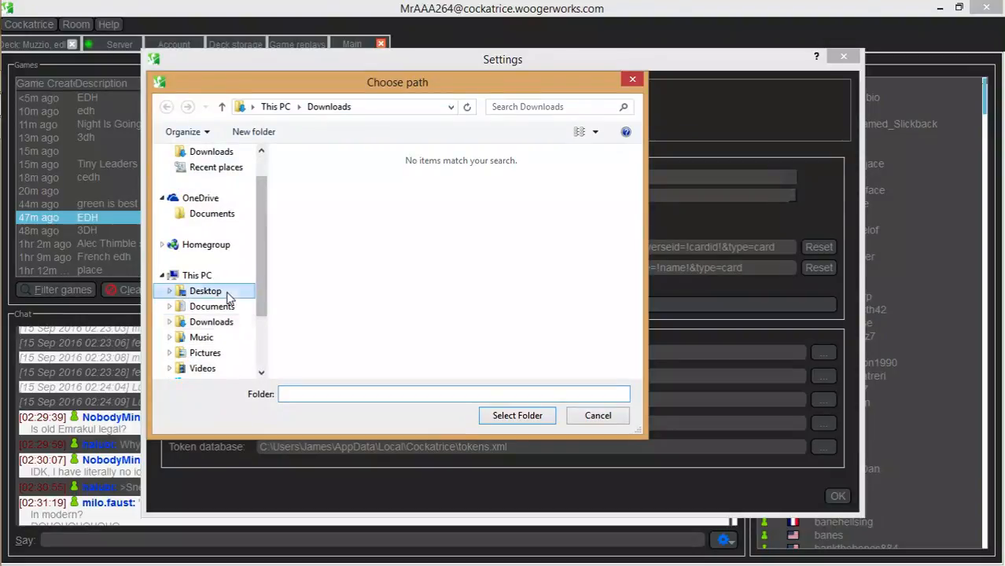
left_click(213, 291)
left_click(393, 207)
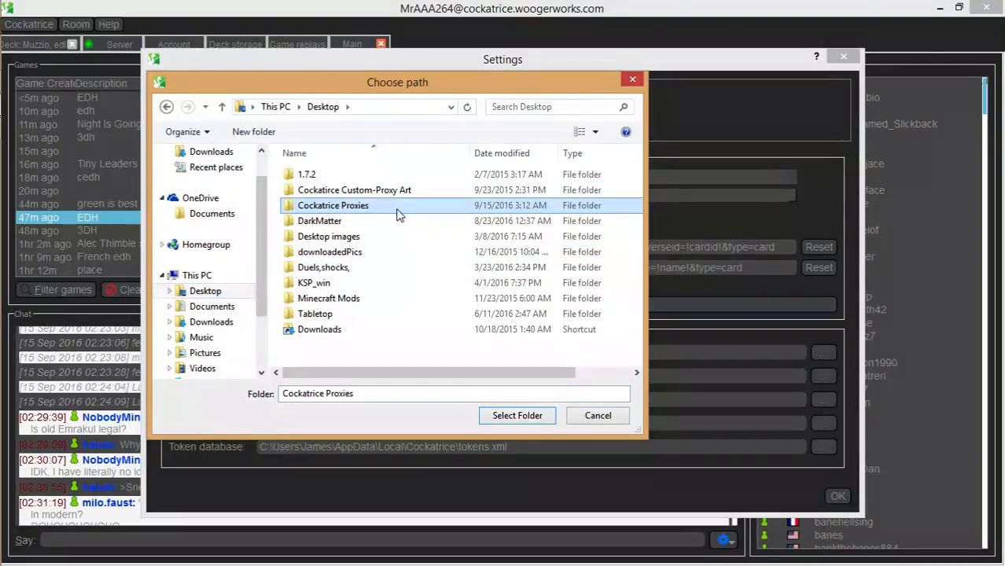
left_click(499, 414)
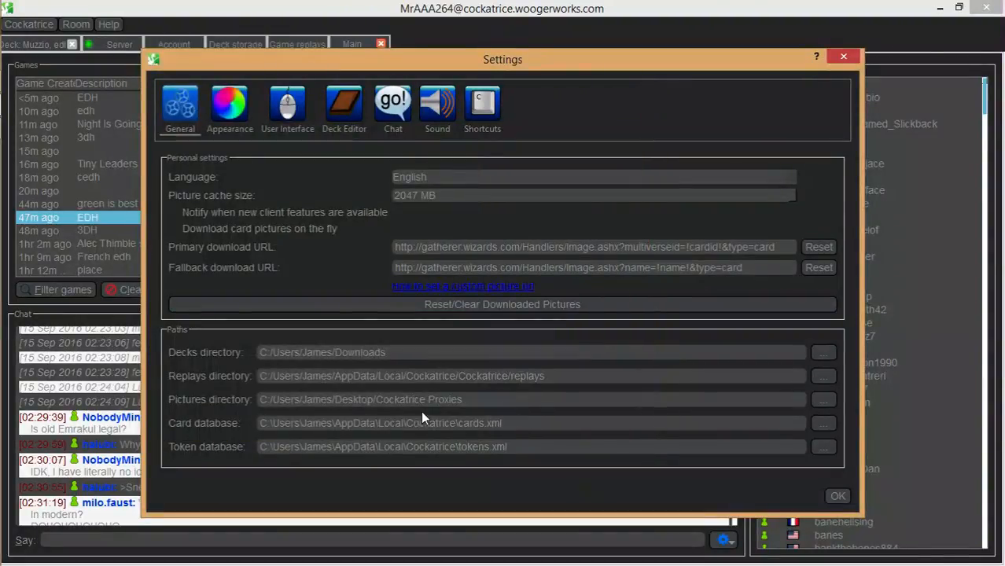
left_click(838, 497)
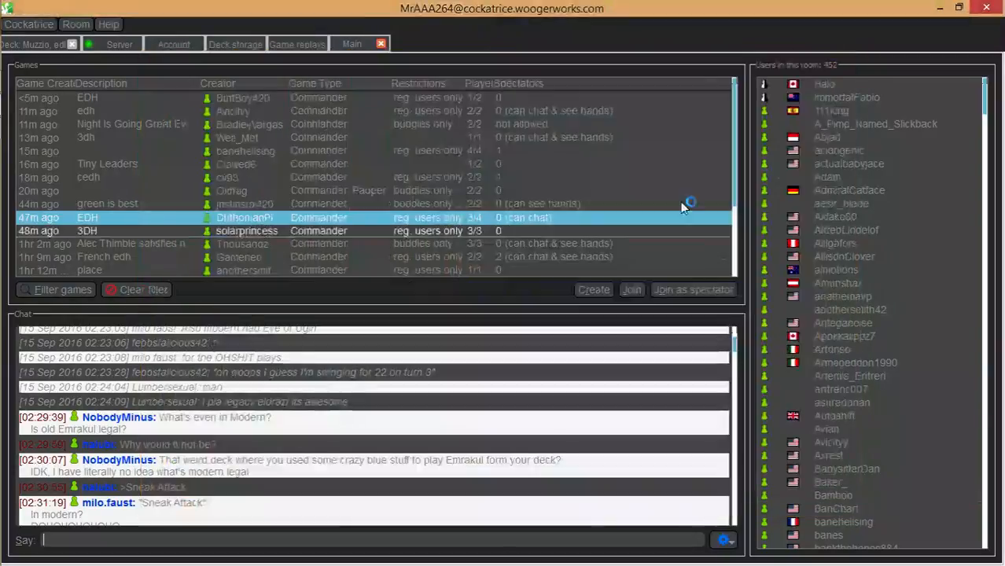
- Restart Cockatrice and search the deck editor's card database for "tefer"
key("alt+Tab")
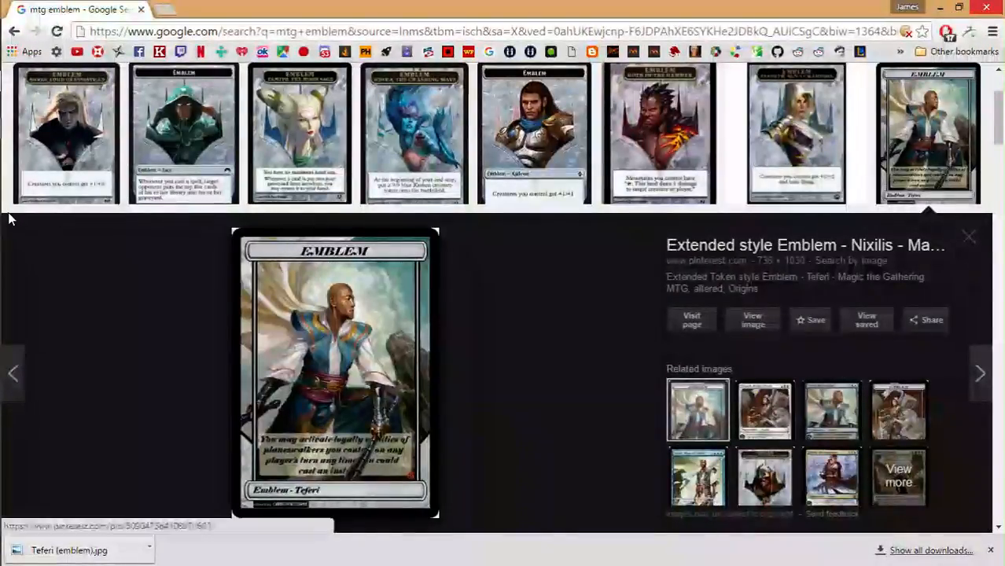
mouse_move(4, 213)
left_click(16, 112)
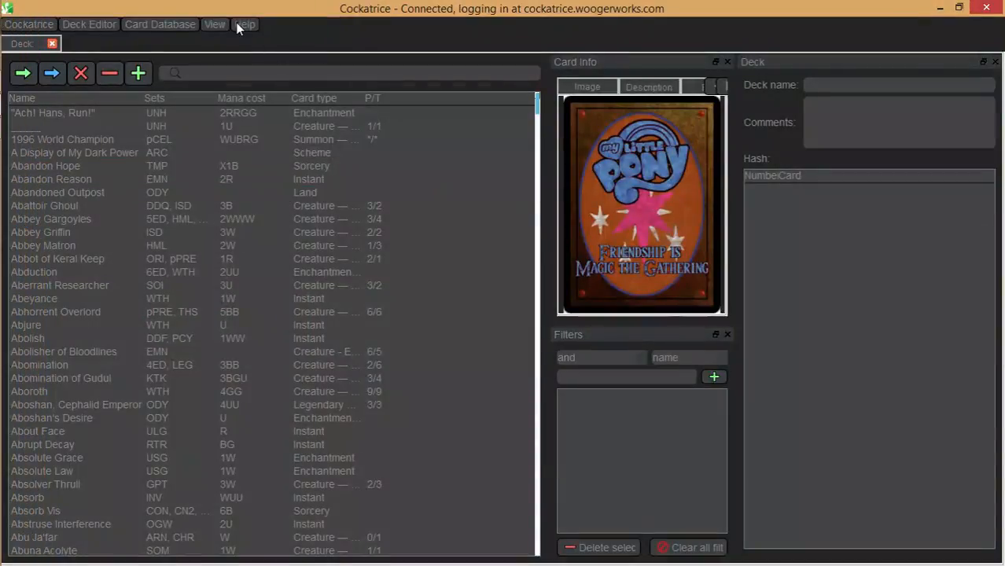
left_click(231, 71)
type("tef")
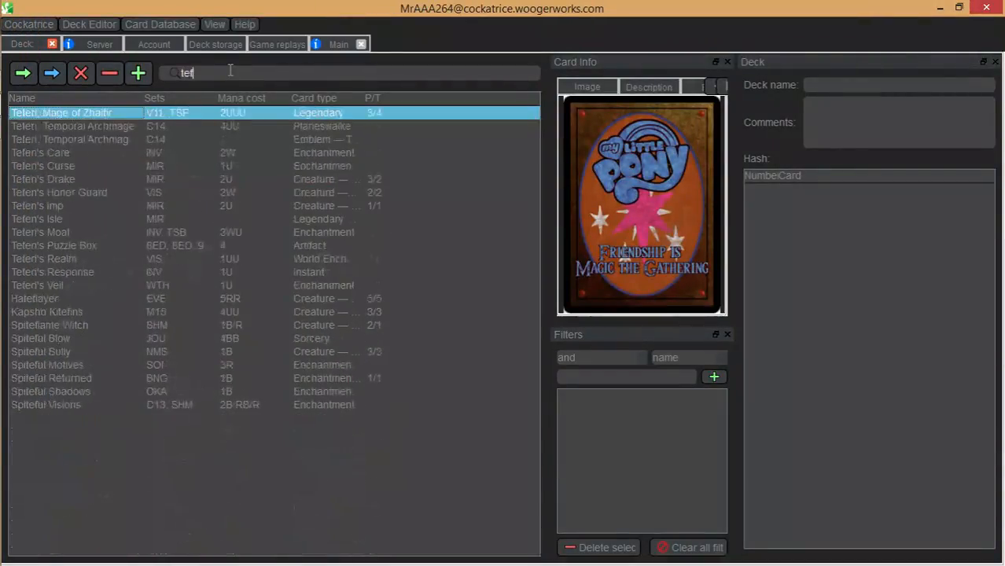
type("er")
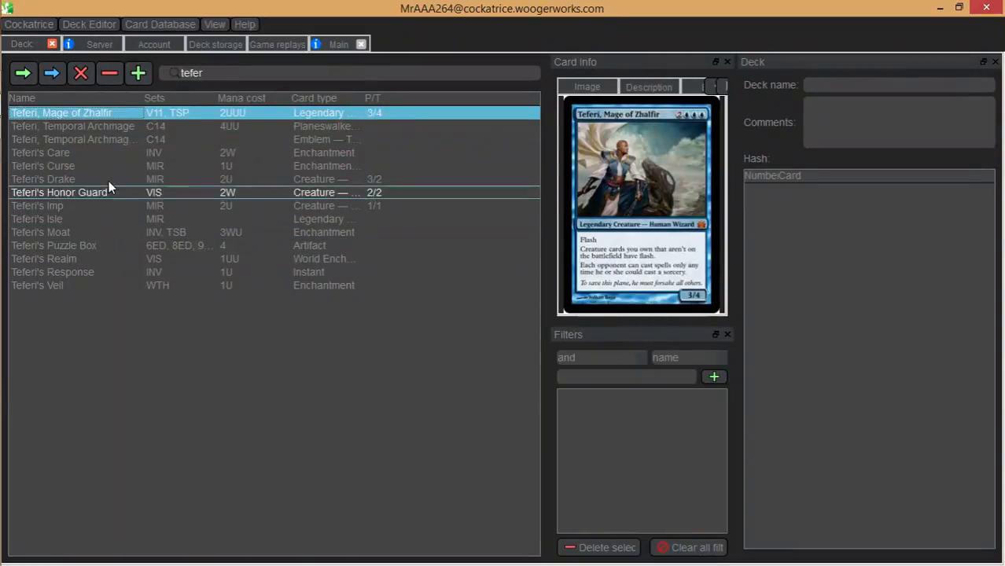
- View the card picture of the Teferi, Temporal Archmage emblem and compare it with the other Teferi cards
left_click(113, 140)
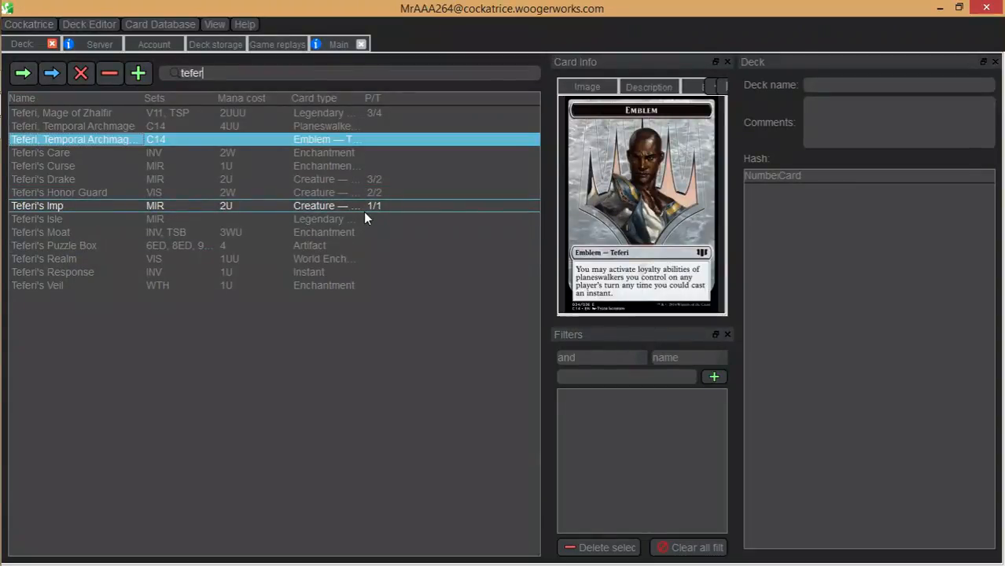
left_click(308, 125)
left_click(301, 117)
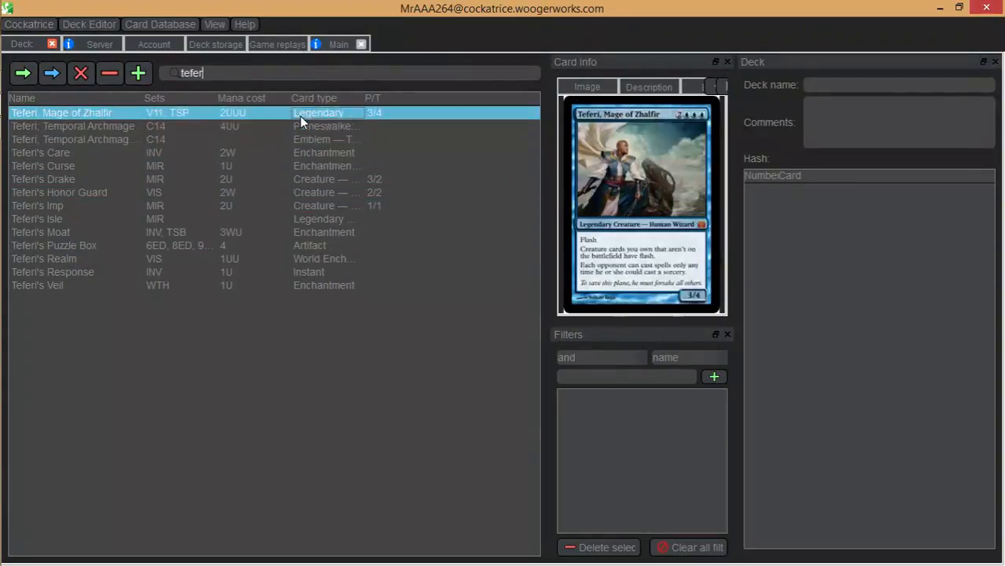
left_click(308, 124)
left_click(322, 140)
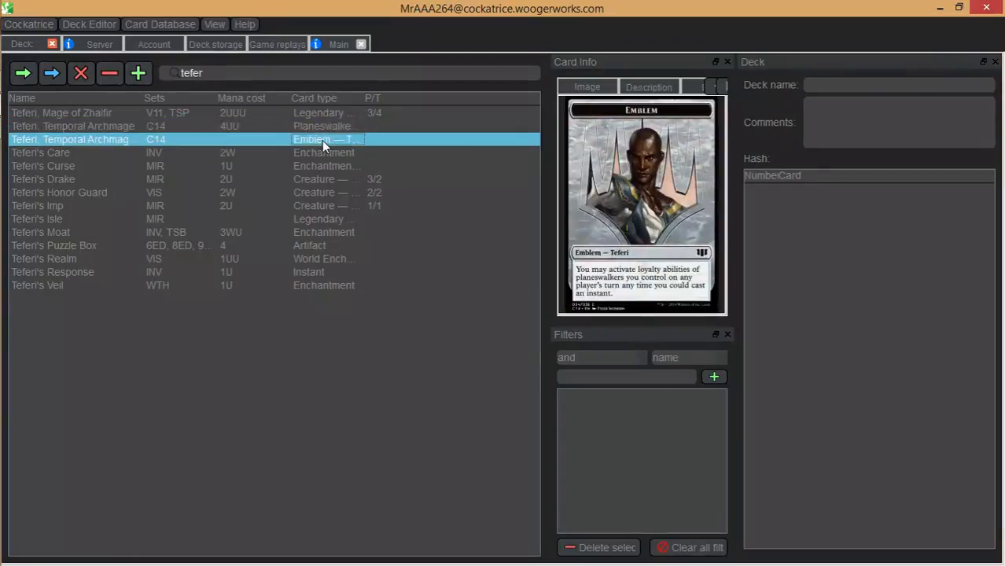
mouse_move(8, 106)
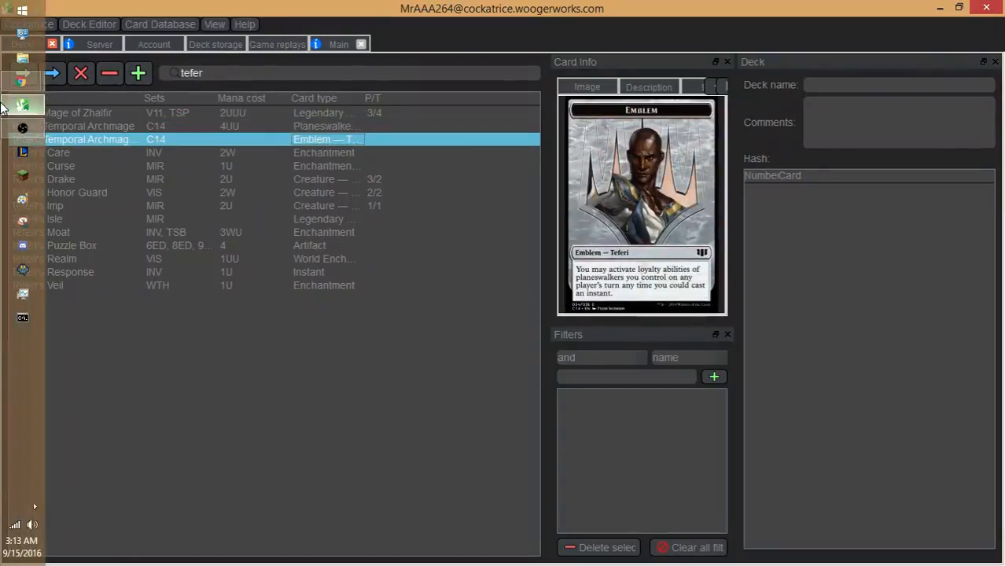
- Check the Teferi emblem picture in the browser's image results and return to Cockatrice
right_click(20, 64)
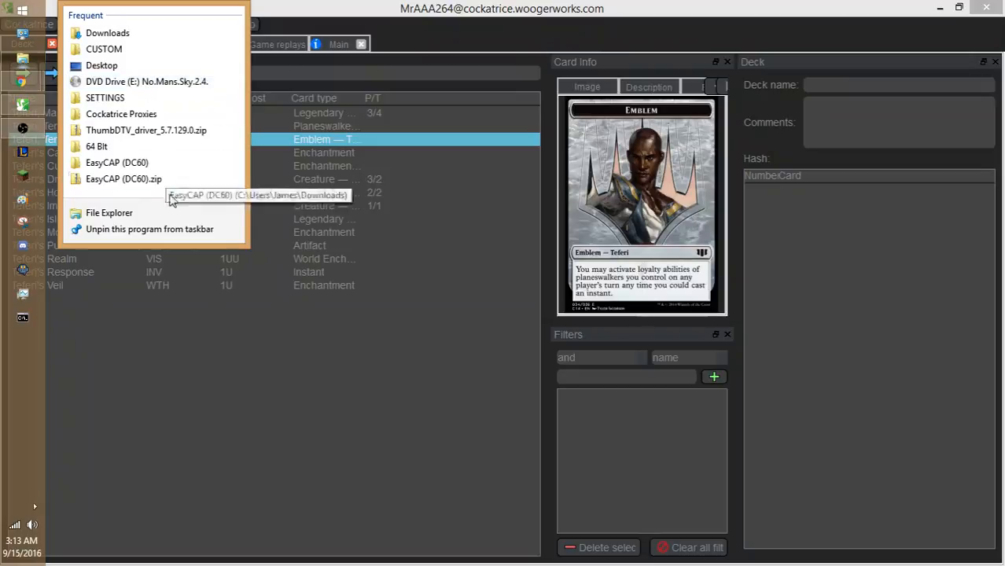
left_click(210, 329)
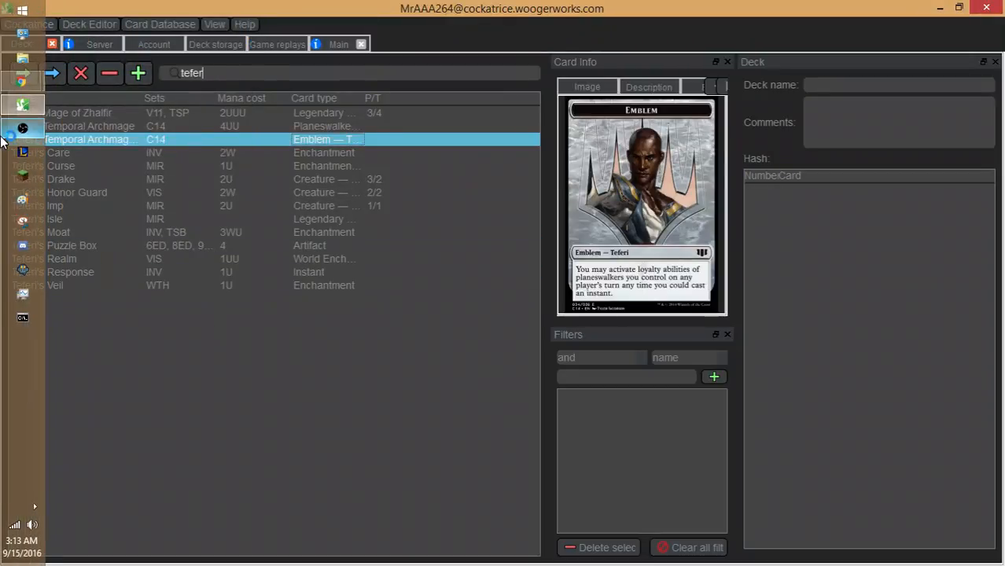
left_click(941, 10)
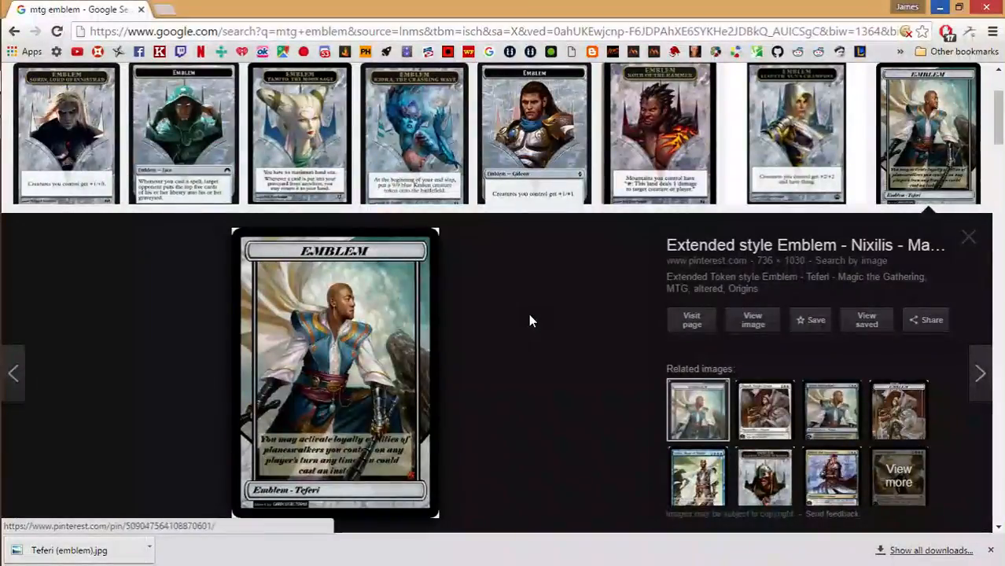
scroll(539, 319, "down", 2)
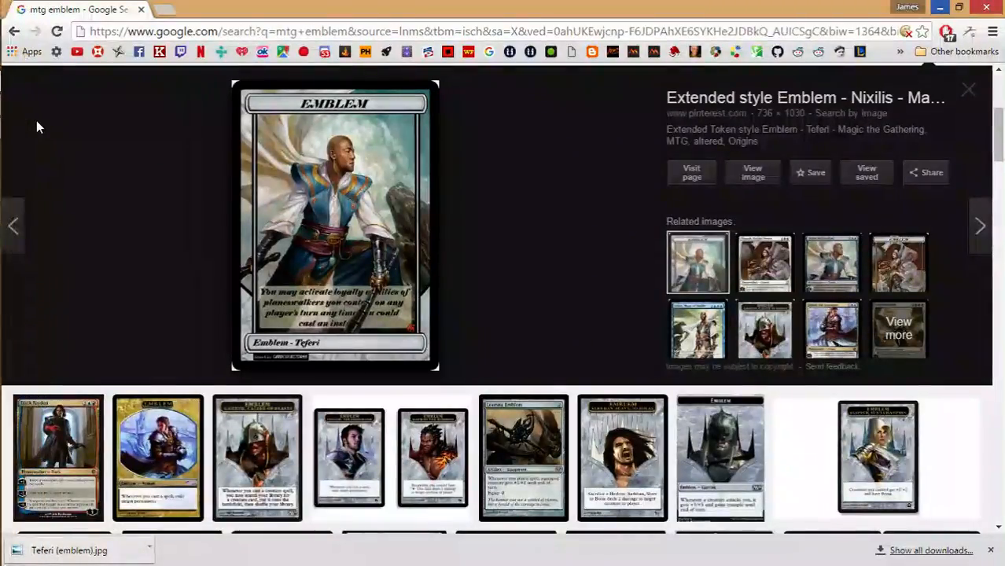
mouse_move(1, 108)
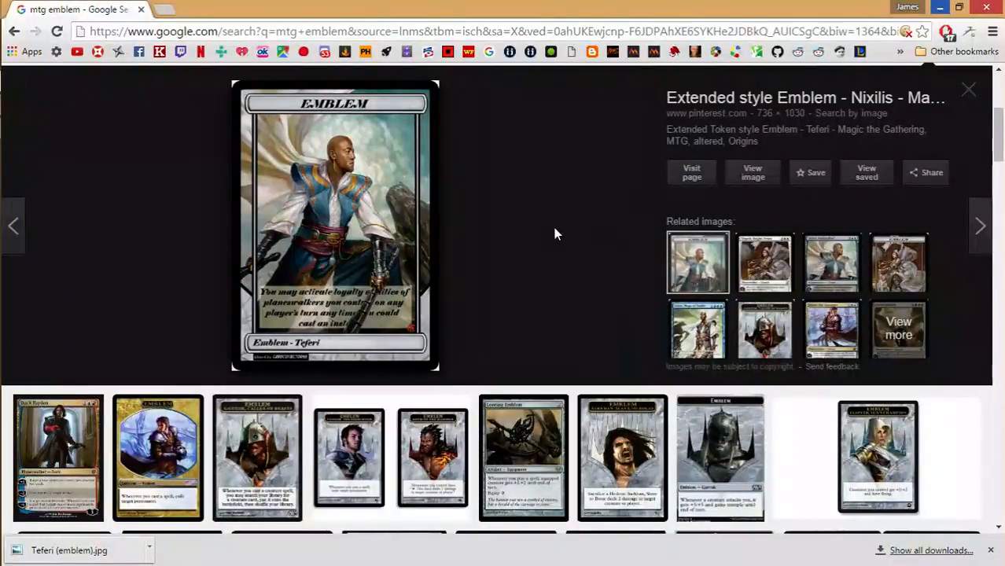
left_click(15, 108)
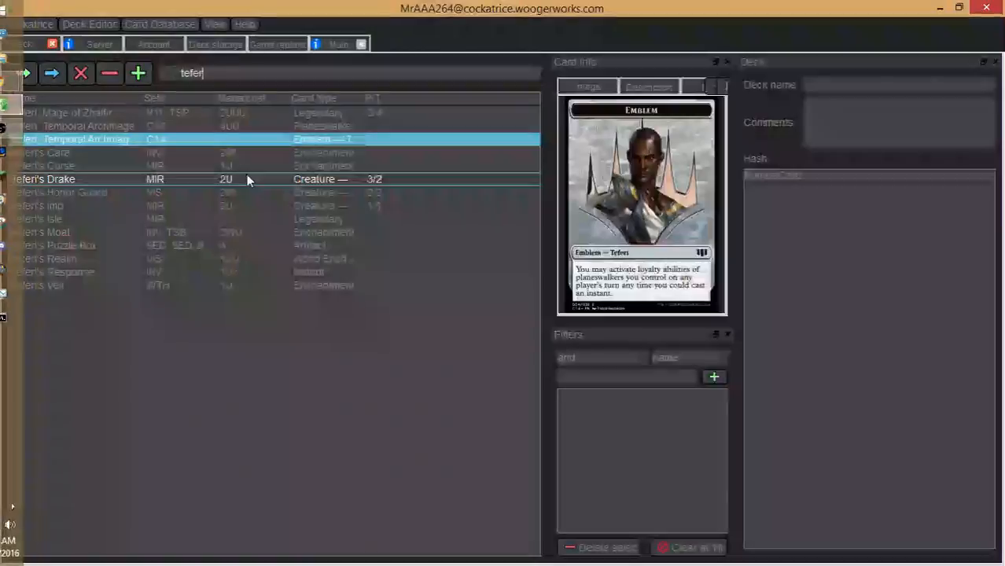
- Select the Teferi, Temporal Archmage planeswalker and enter its full name in the card search
left_click(195, 127)
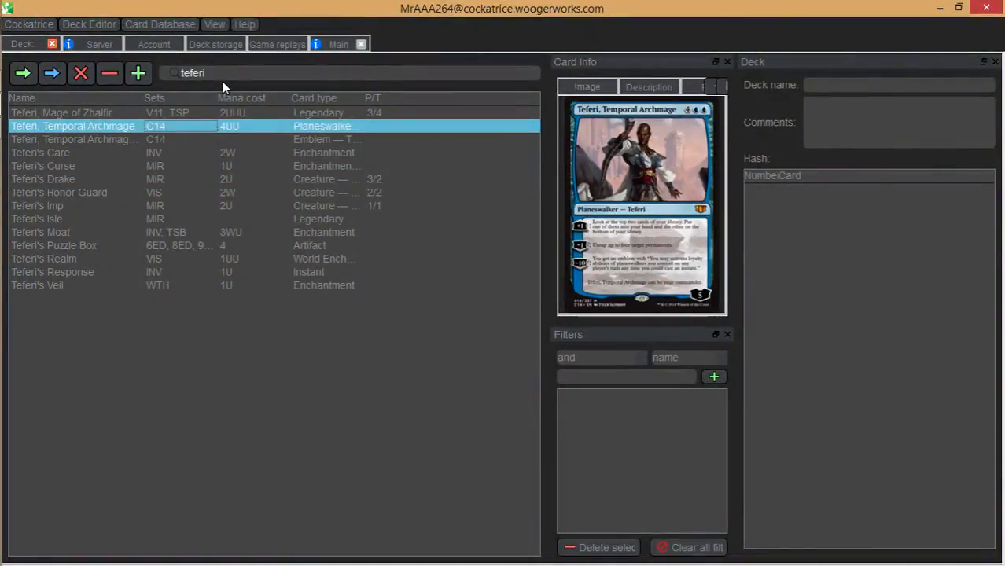
type(",")
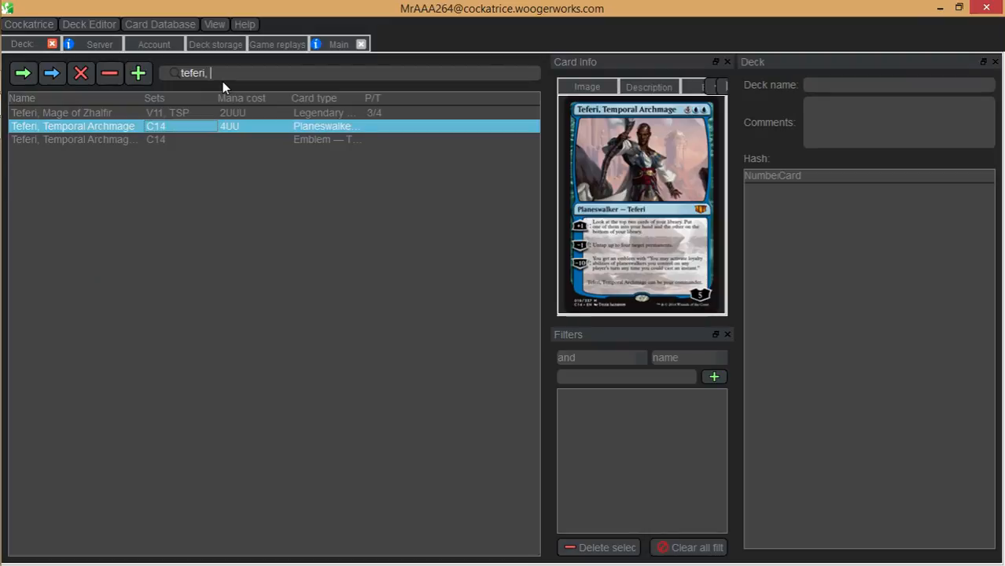
type(" Te")
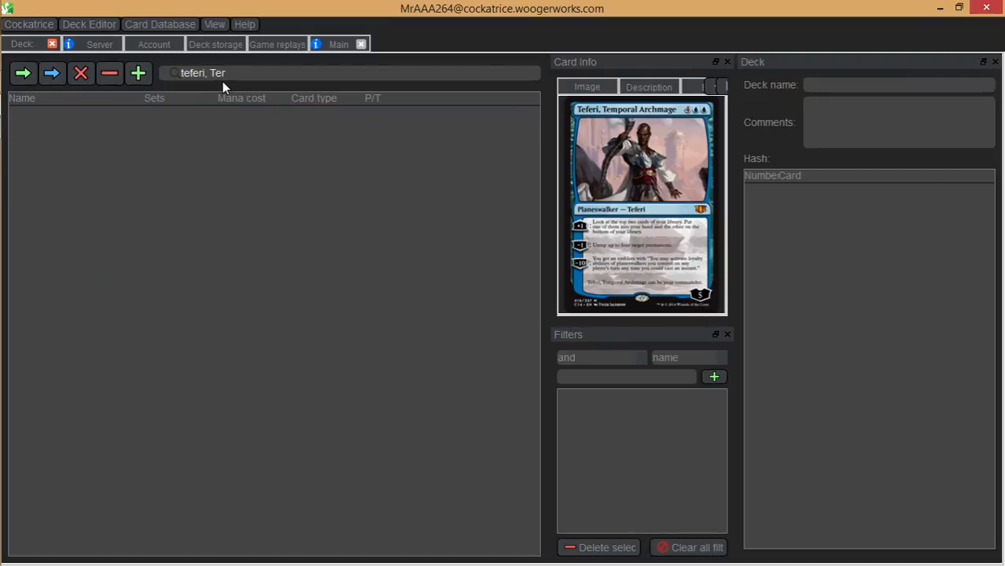
type("feri")
key("BackSpace")
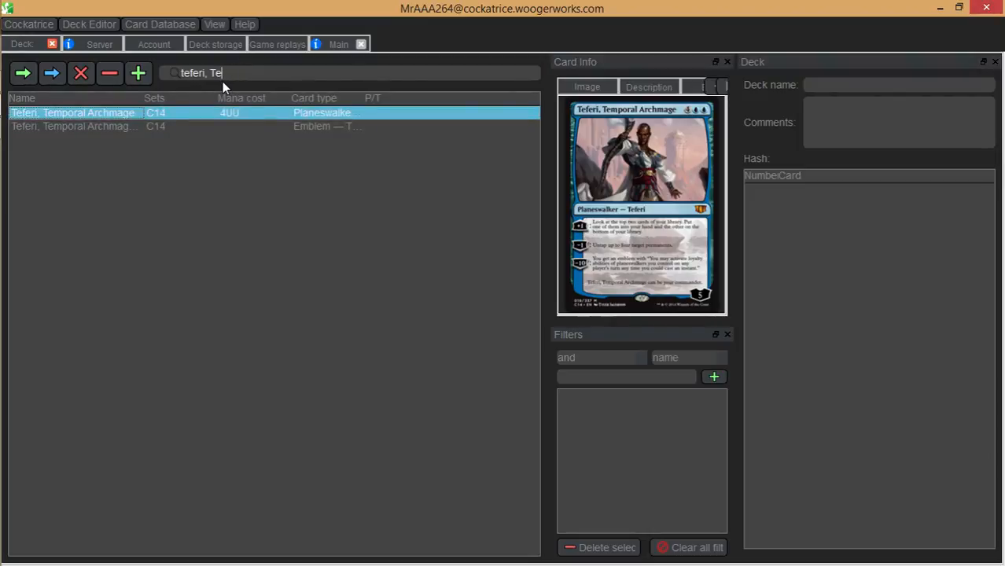
type("mpol")
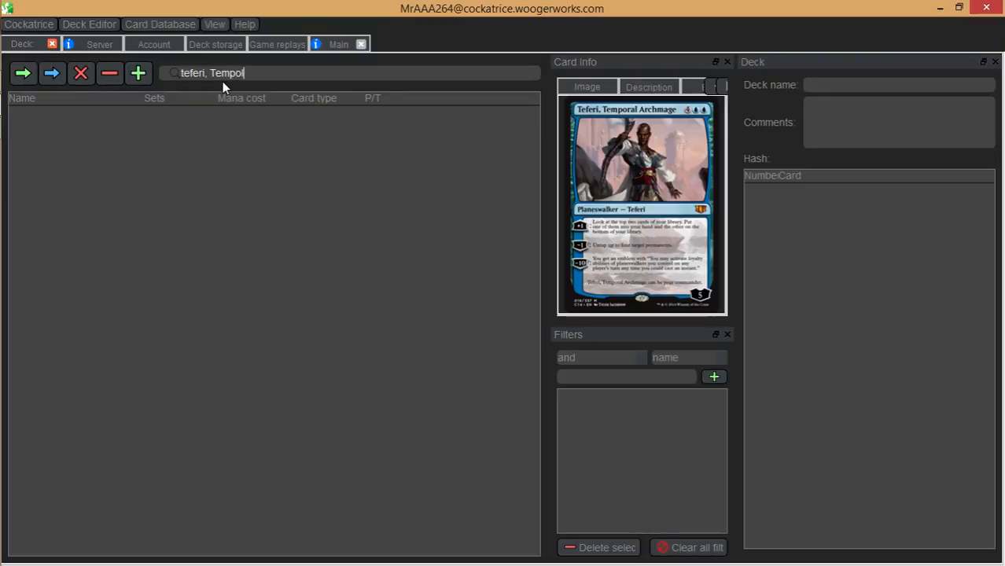
key("BackSpace")
type("ral ")
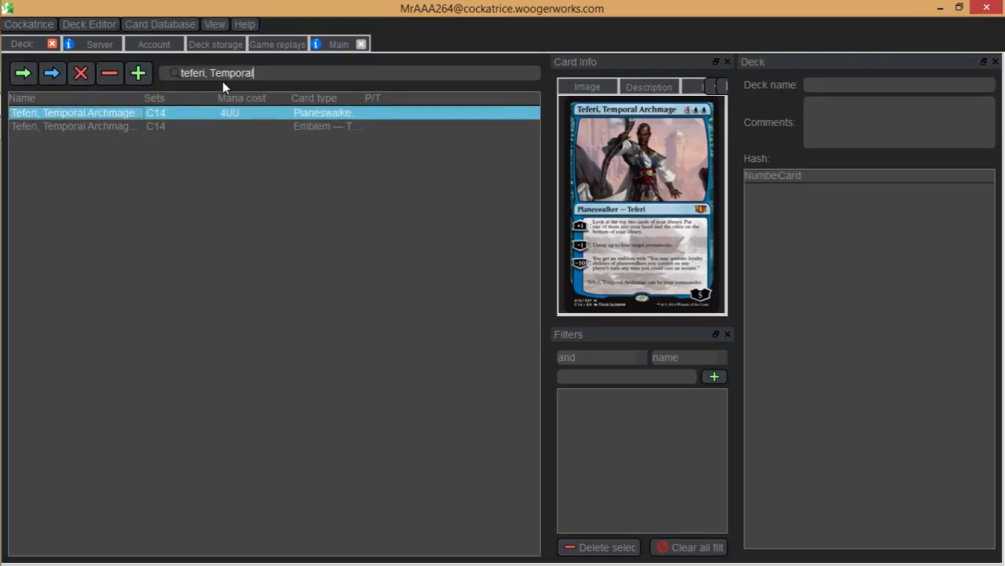
type("Archmage")
- Capitalize the first letter of the searched name and cut "Teferi, Temporal Archmage" to the clipboard
left_click(206, 72)
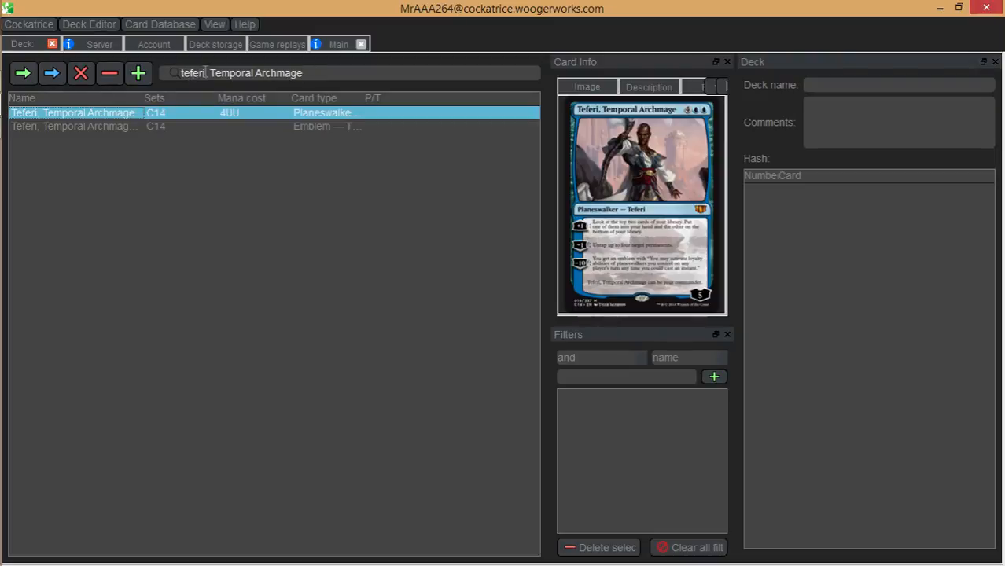
key("Left")
key("BackSpace")
type("T")
left_click_drag(308, 72, 178, 72)
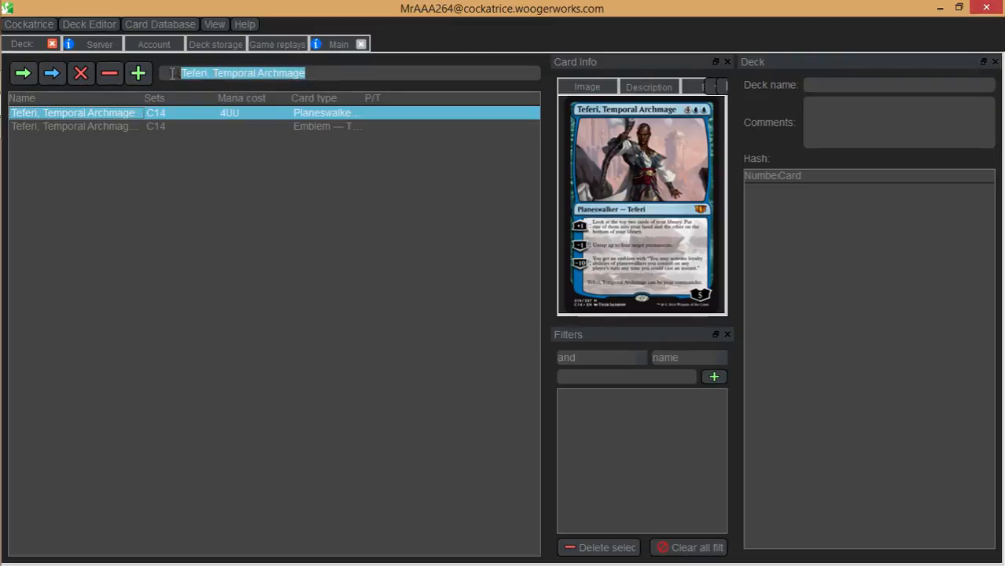
right_click(187, 74)
left_click(205, 122)
- Switch to the browser and start saving the Teferi emblem image, pasting "Teferi, Temporal Archmage" as its file name
mouse_move(22, 79)
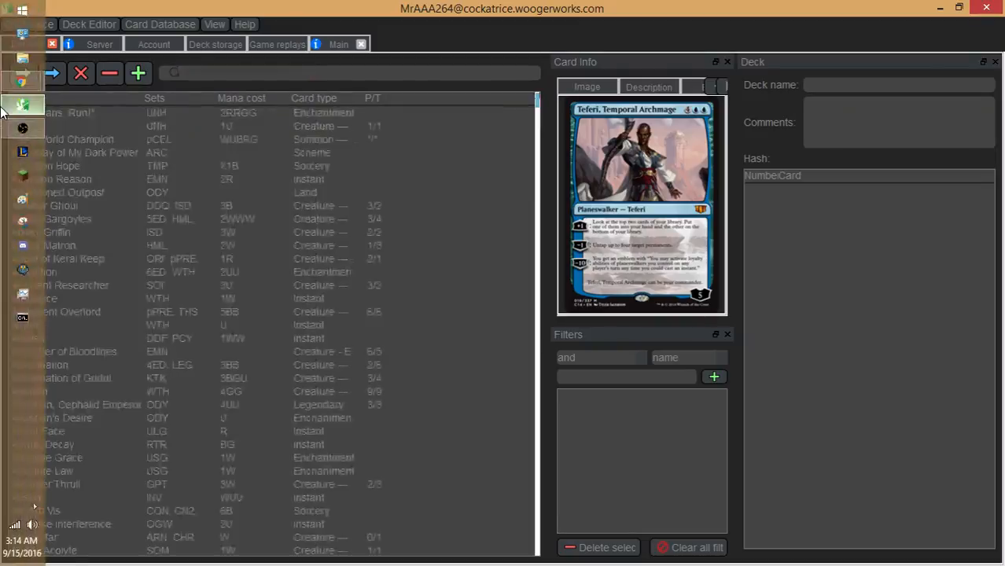
left_click(937, 9)
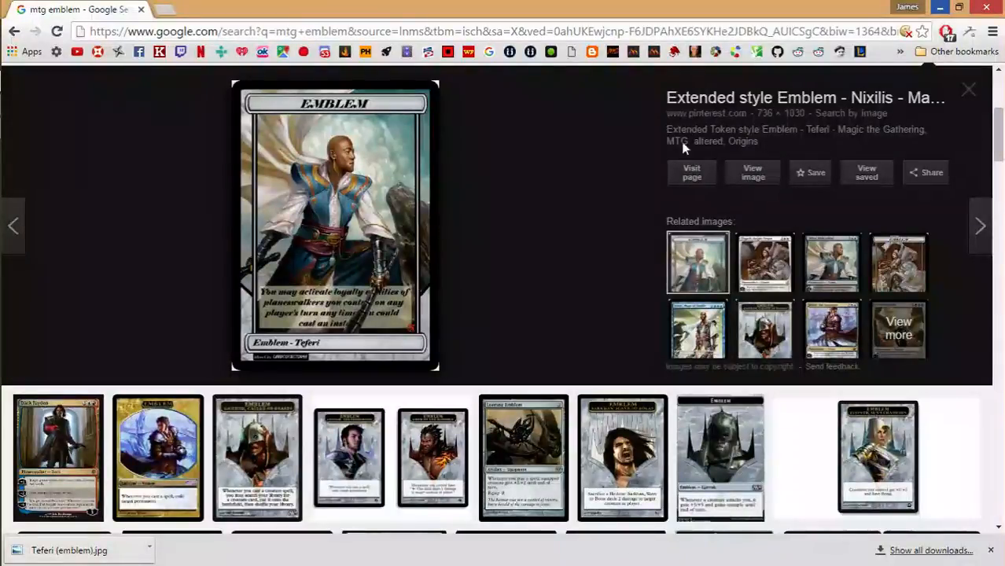
right_click(350, 211)
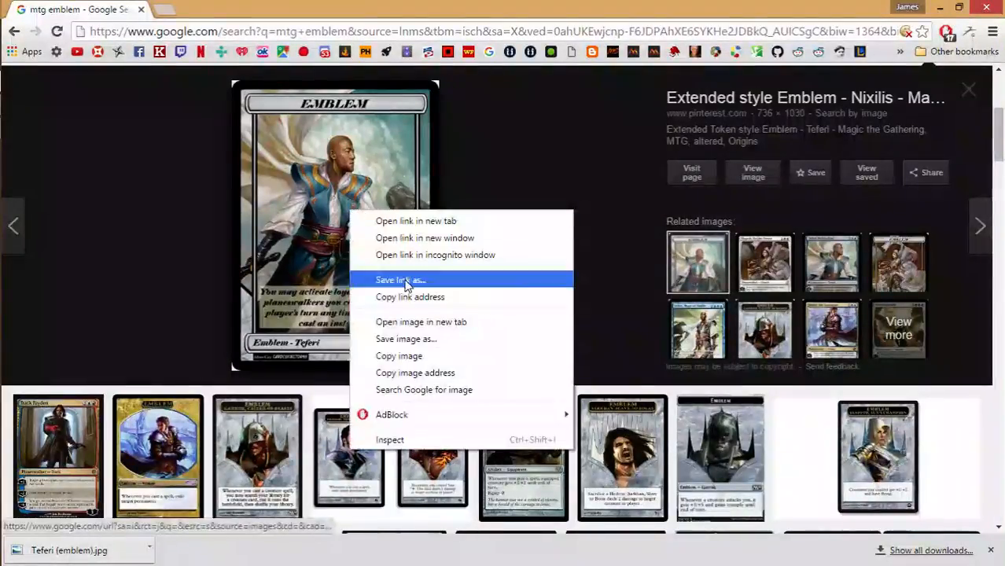
left_click(424, 346)
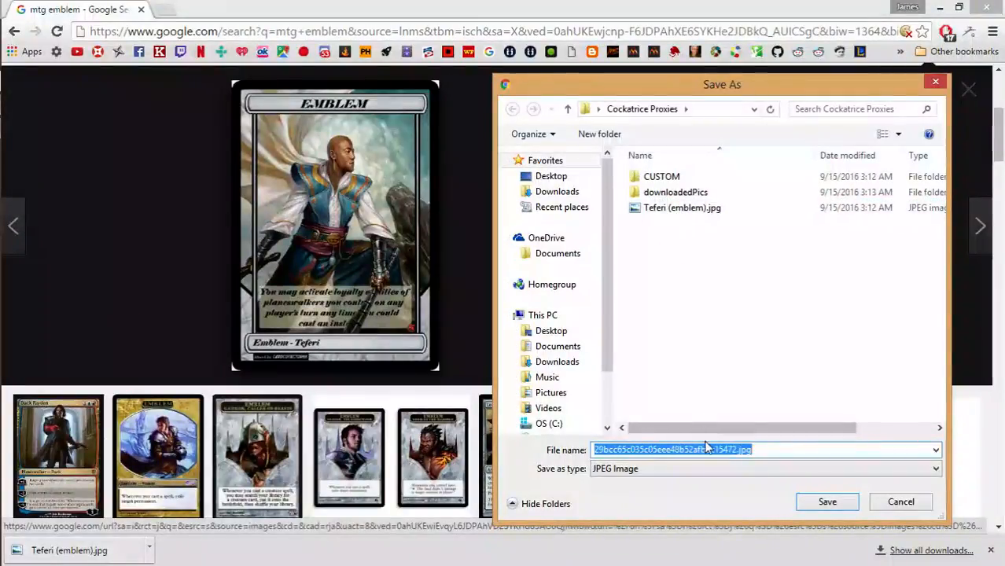
key("ctrl+v")
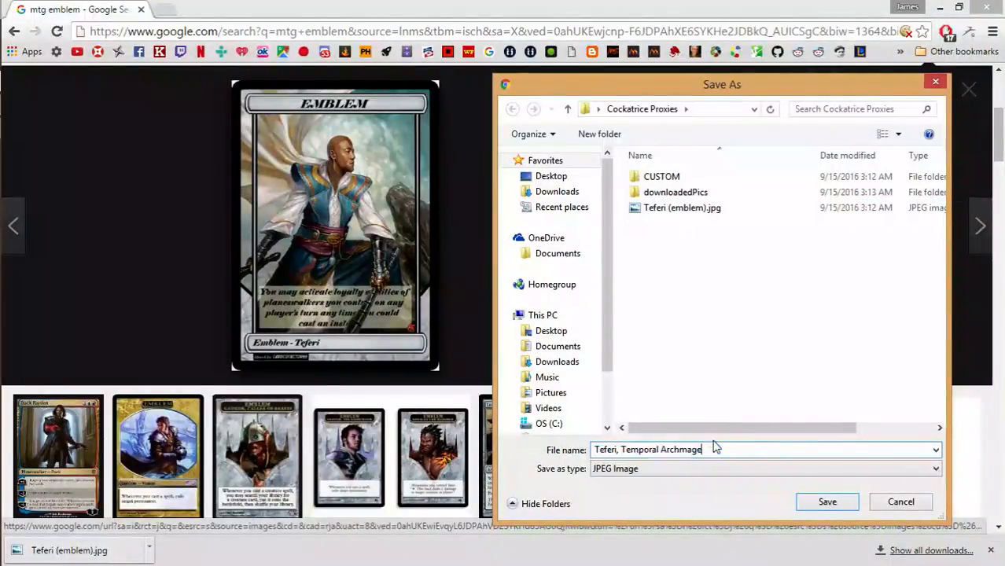
- Complete the file name as "Teferi, Temporal Archmage (emblem).jpg" and save the image in the Cockatrice Proxies folder
type("(")
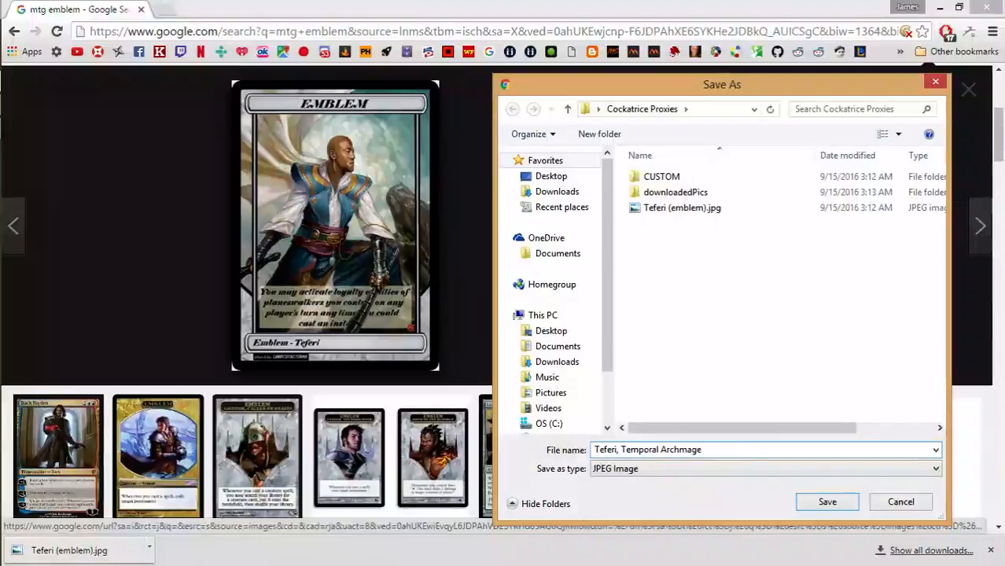
type("em")
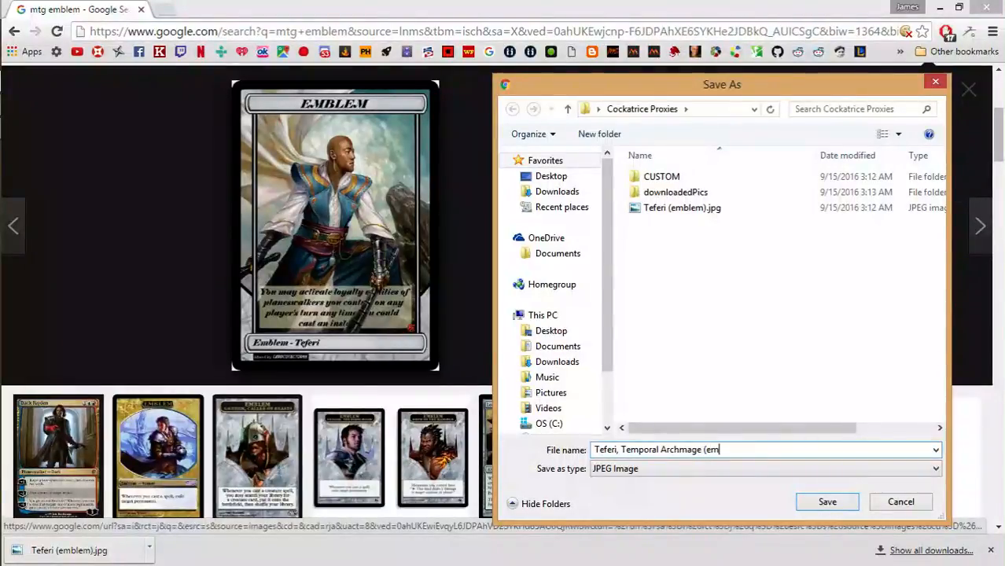
type("bem)")
key("BackSpace")
key("BackSpace")
key("BackSpace")
key("BackSpace")
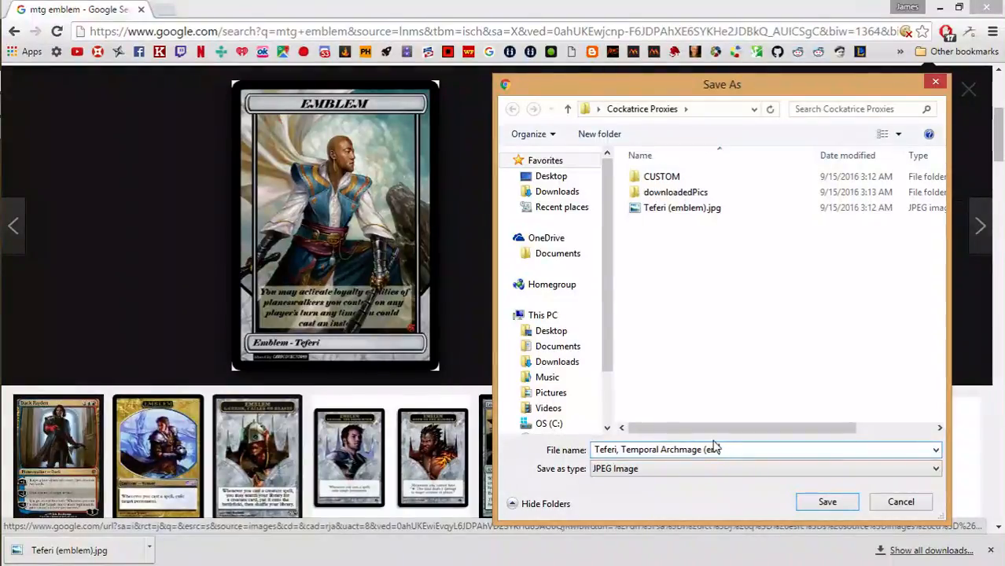
type("blem).jpg")
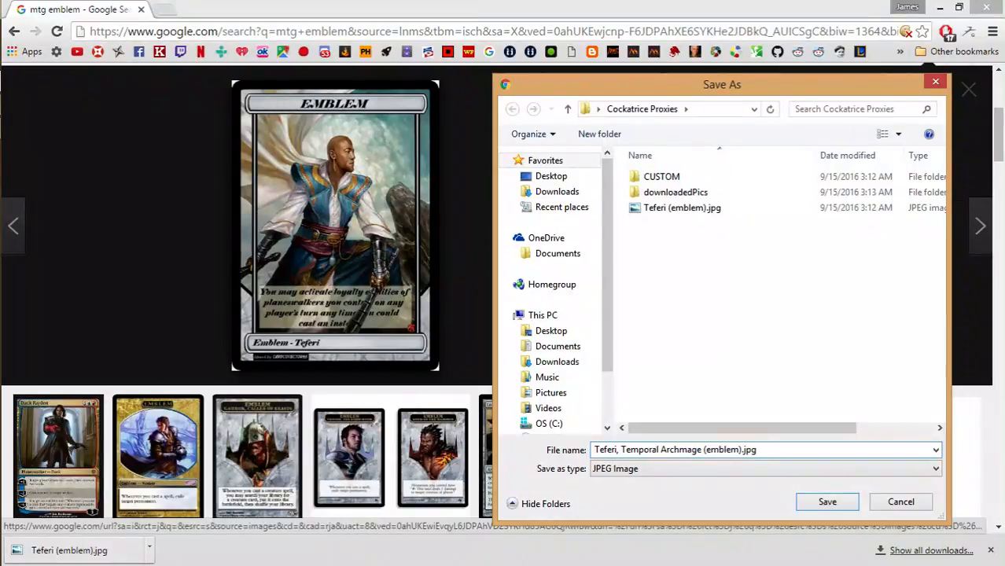
key("Return")
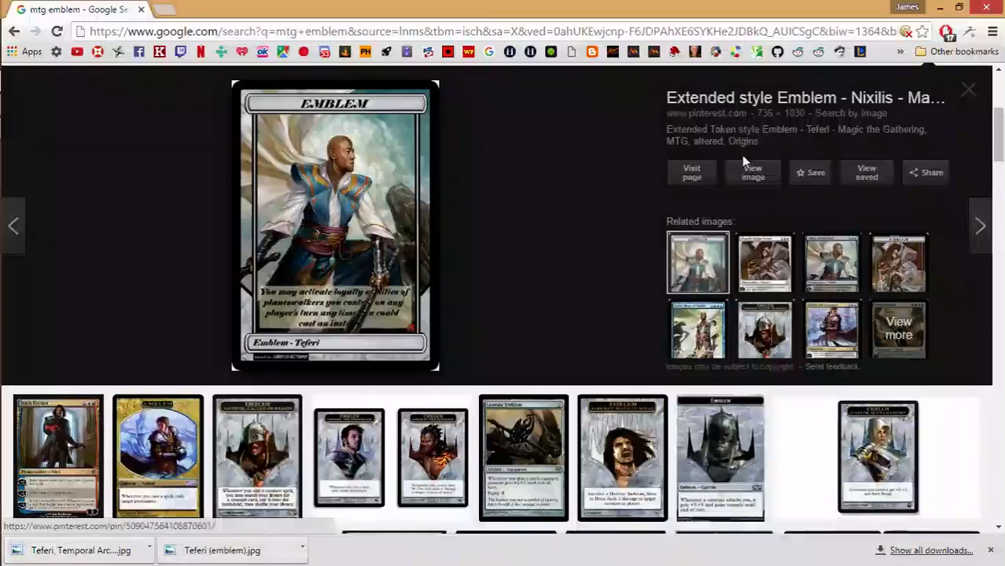
- Show the newly saved image in its folder and look inside the downloadedPics subfolder
left_click(944, 7)
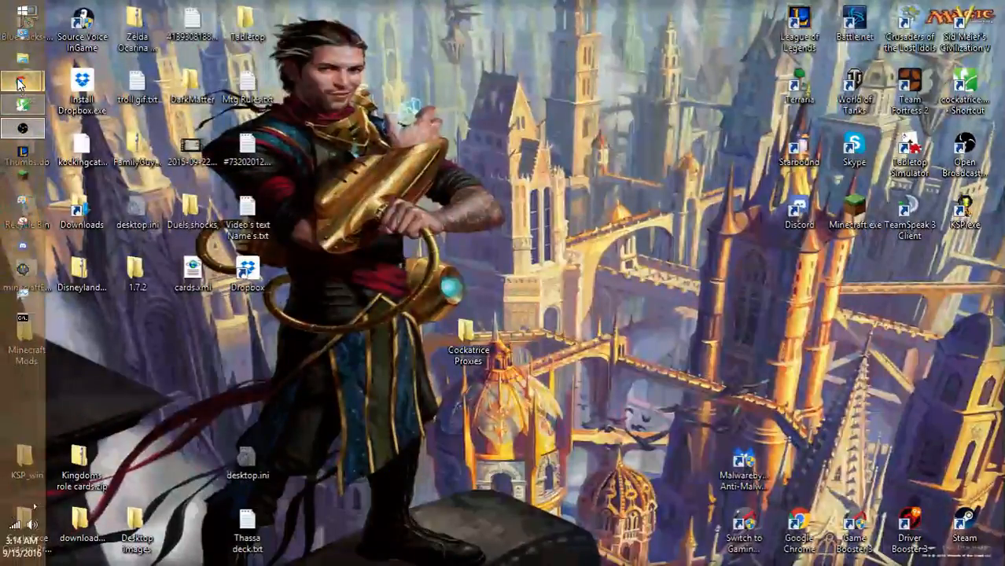
mouse_move(22, 83)
left_click(128, 206)
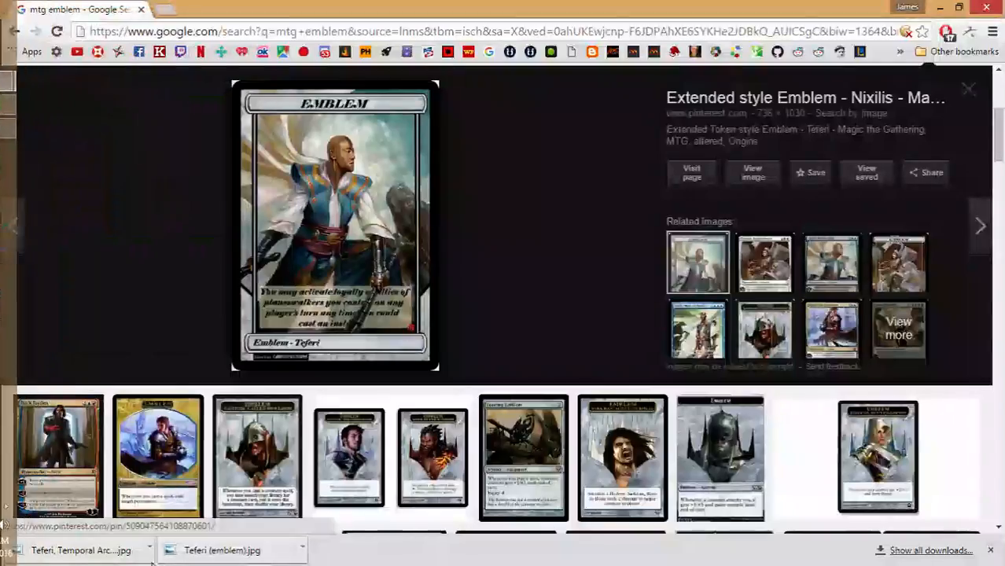
left_click(149, 551)
left_click(180, 499)
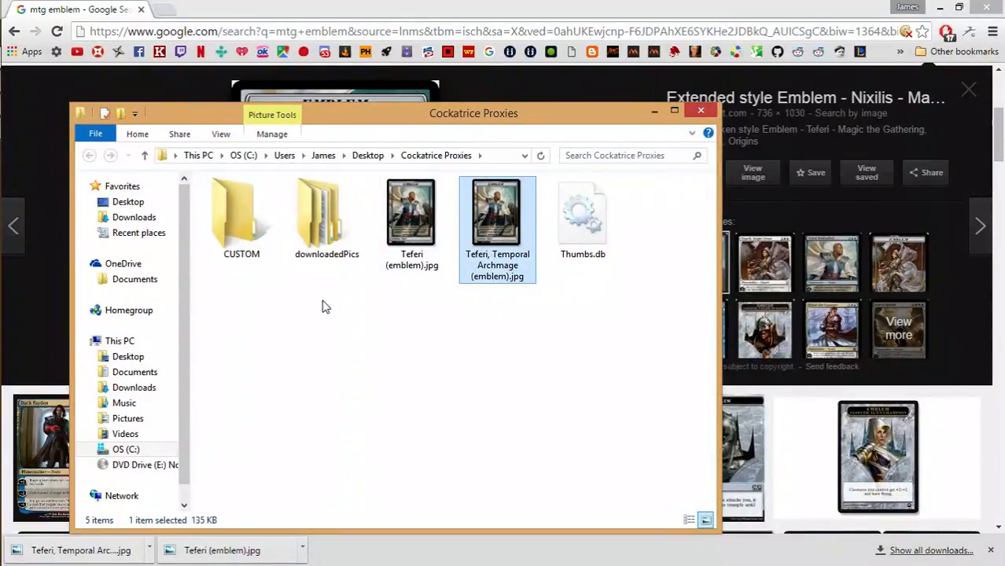
double_click(340, 251)
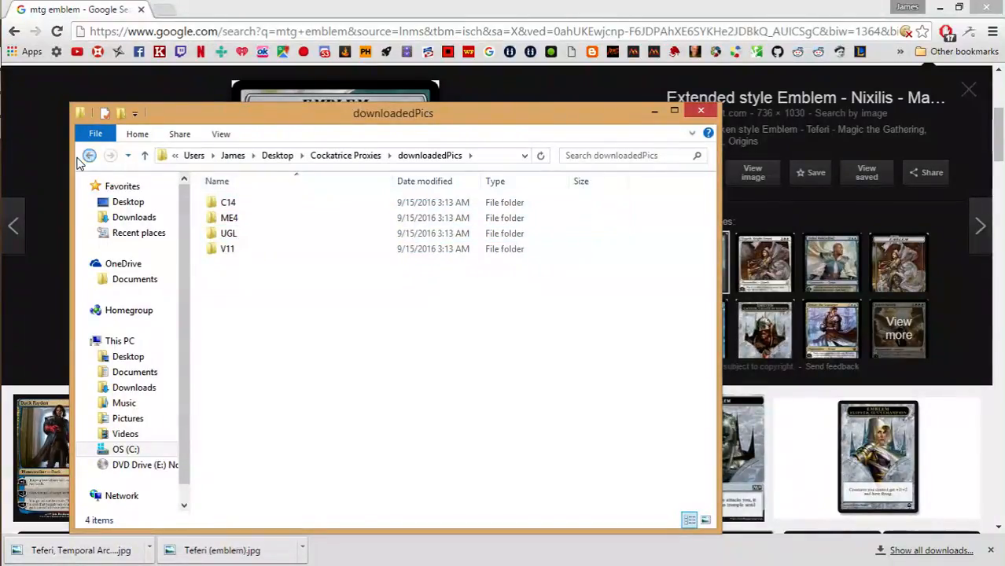
left_click(89, 155)
- Move "Teferi, Temporal Archmage (emblem).jpg" into the CUSTOM folder, check it there and close the folder window
left_click_drag(488, 228, 256, 236)
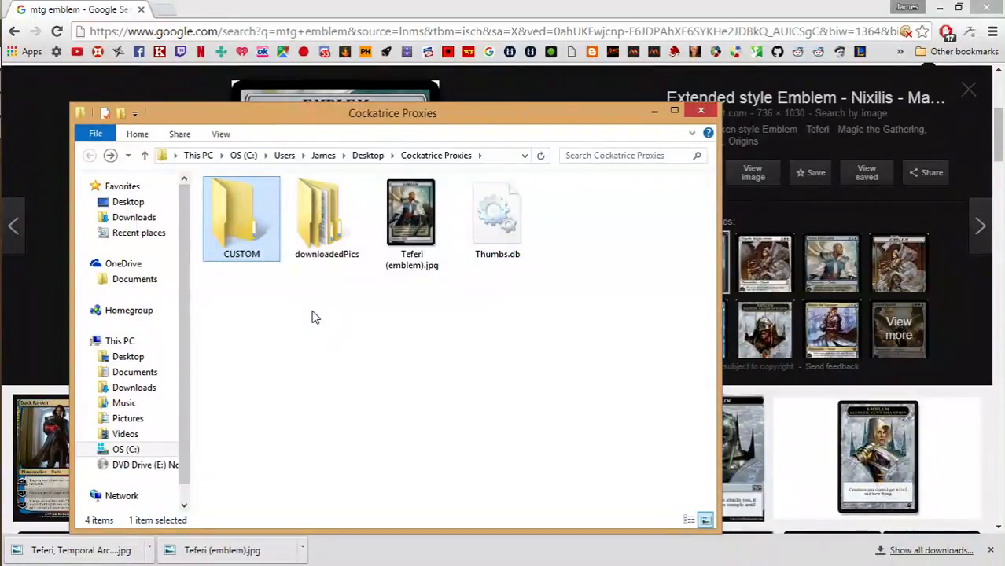
double_click(266, 233)
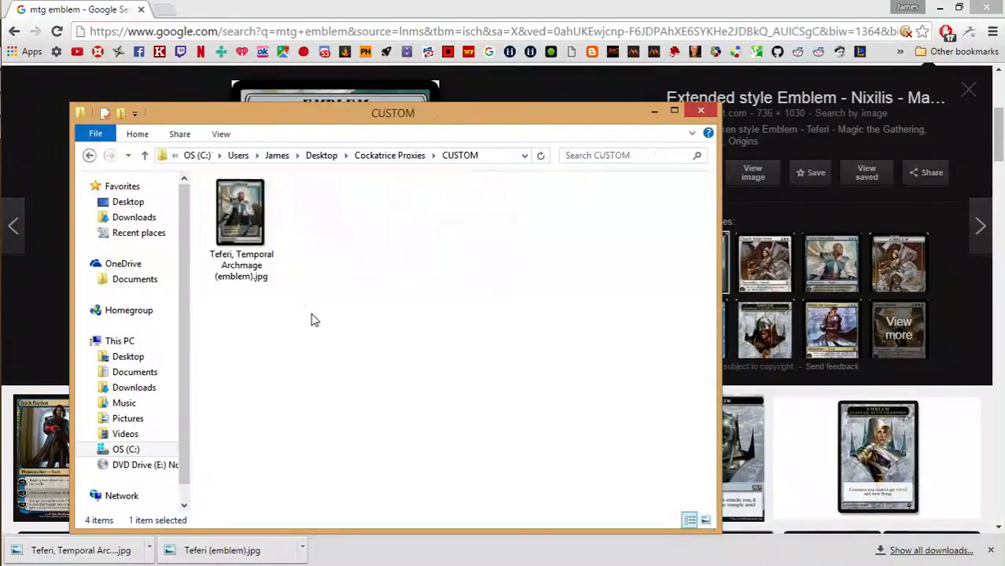
left_click(701, 110)
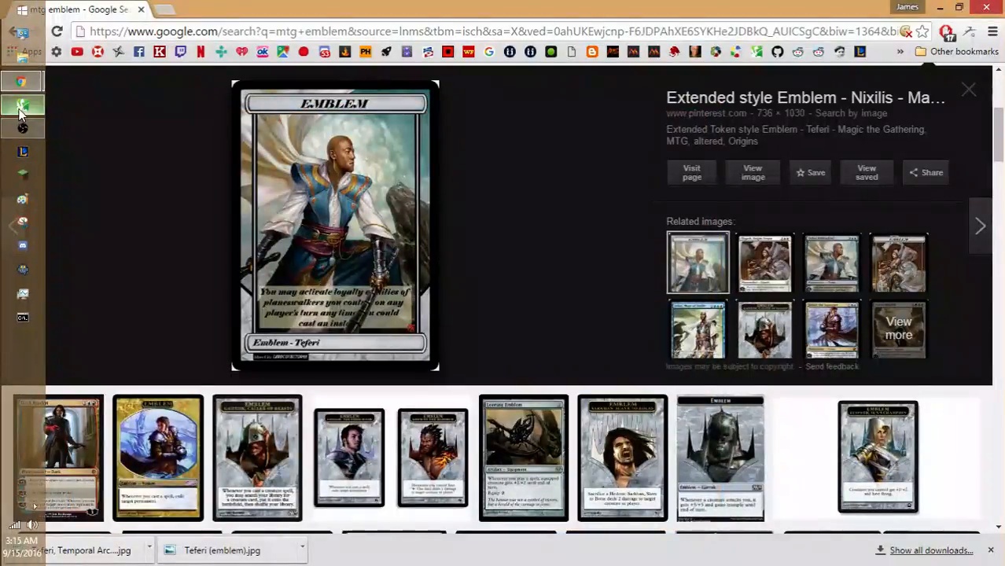
- Close and relaunch Cockatrice, and search the deck editor's card database for "tefer"
left_click(20, 111)
left_click(987, 7)
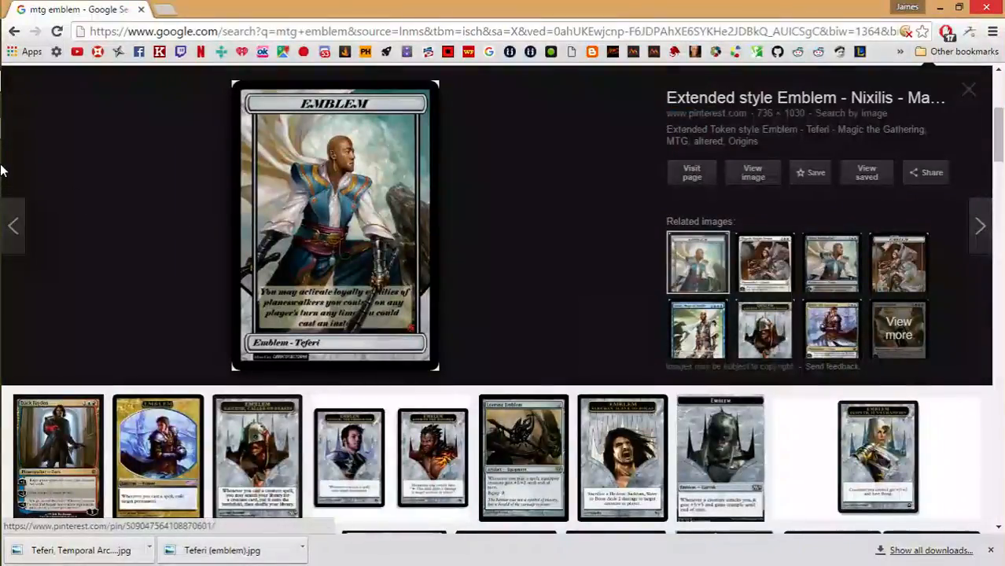
mouse_move(2, 171)
left_click(11, 127)
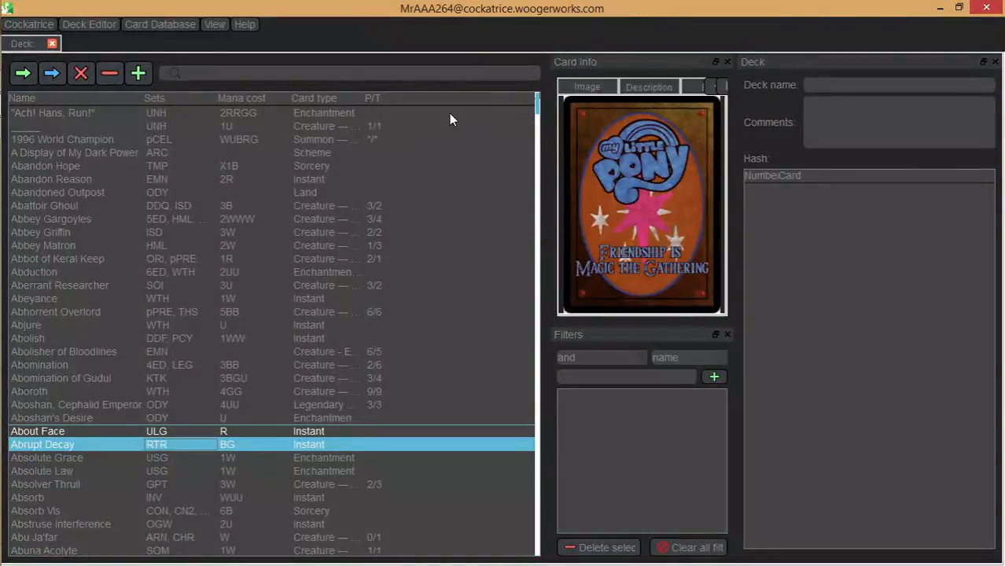
left_click(427, 75)
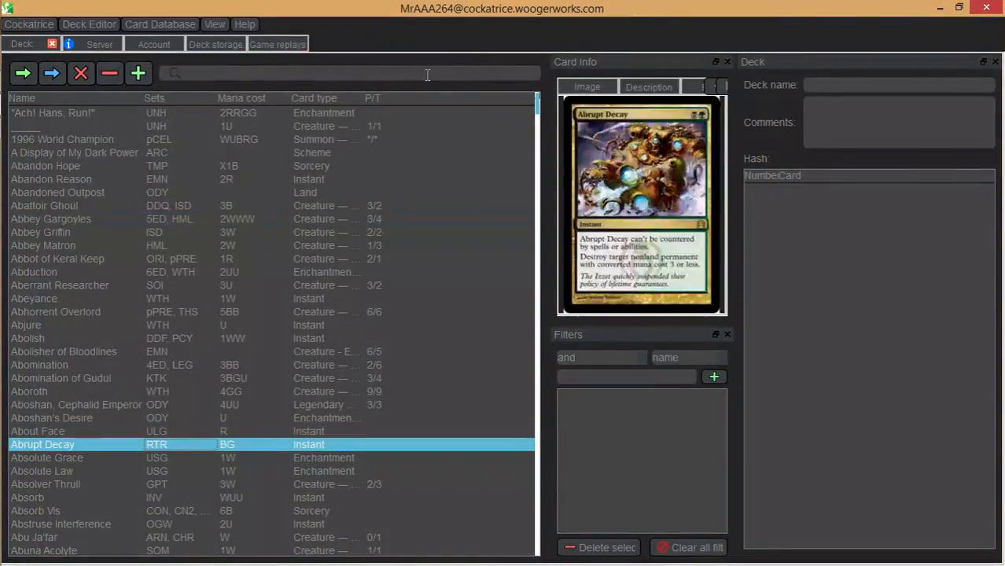
type("tefer")
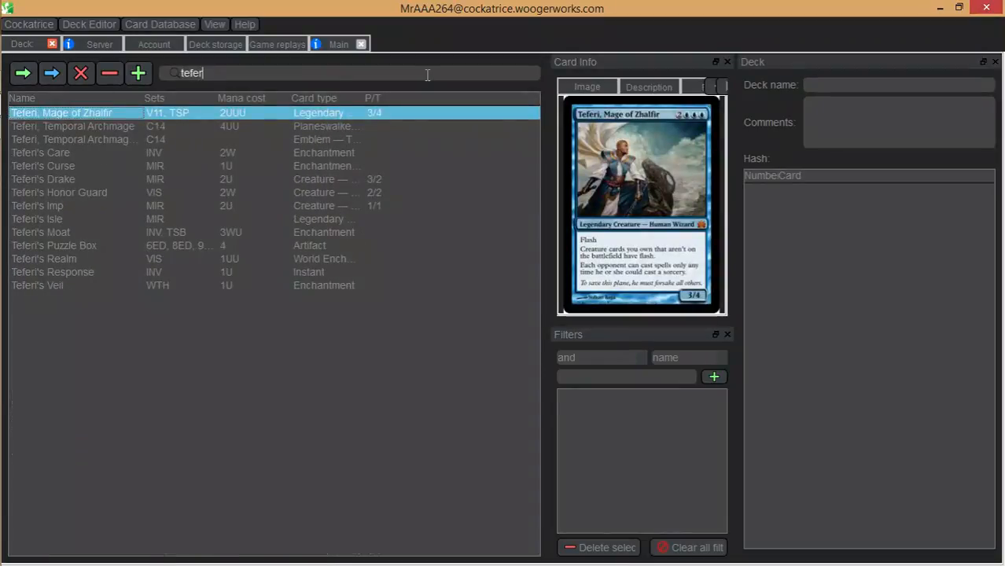
- Display the custom art of the Teferi, Temporal Archmage emblem entry in the card list
key("Down")
key("Down")
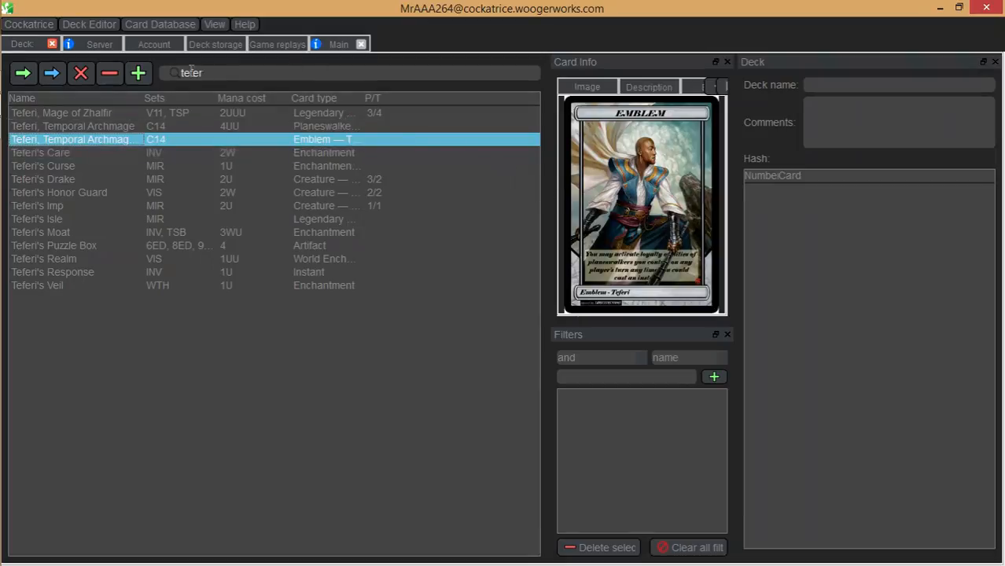
- Switch to Chrome and search Google Images for "mtg tokens altered"
mouse_move(6, 87)
left_click(135, 162)
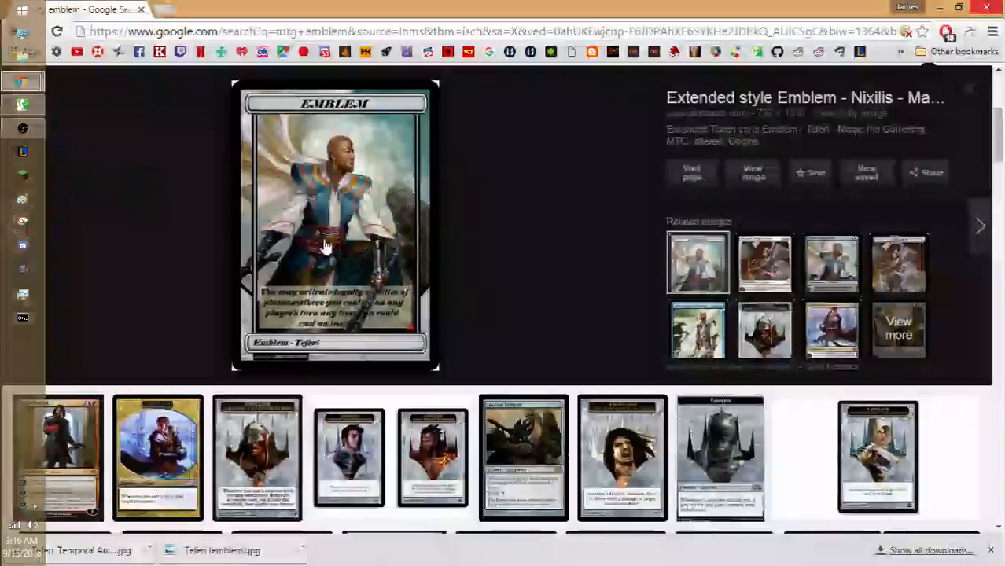
left_click(174, 82)
left_click_drag(175, 83, 128, 86)
type("tokens")
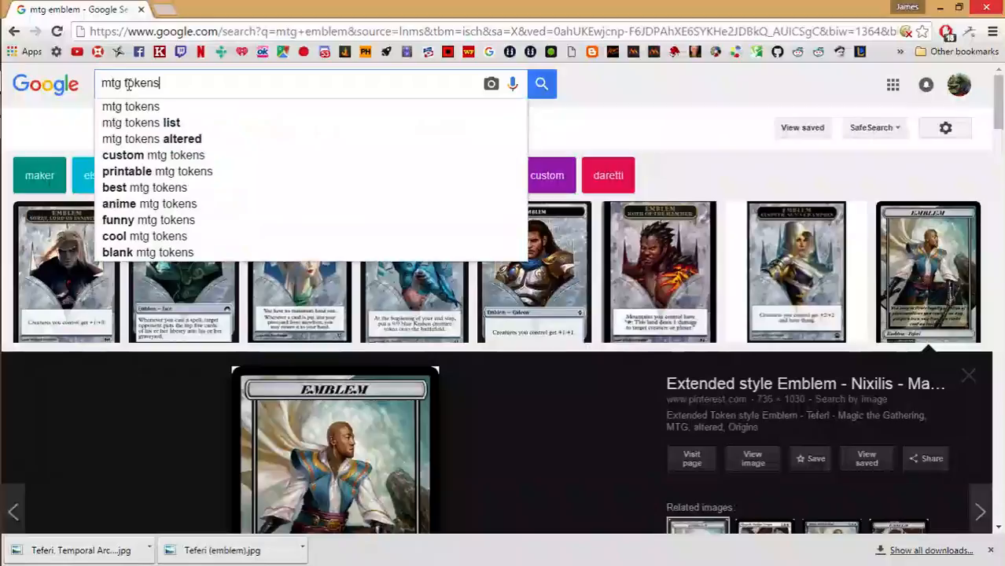
left_click(195, 138)
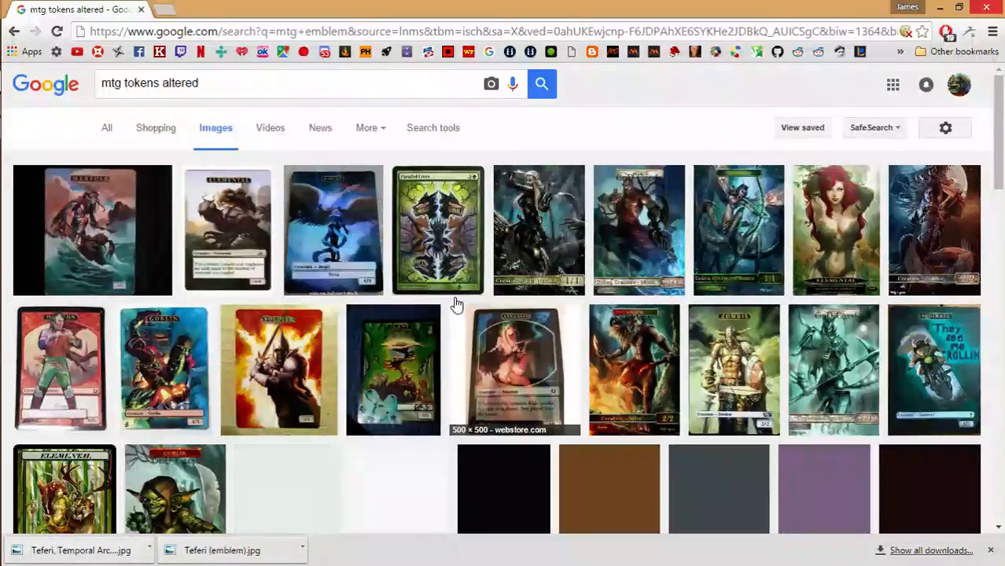
- Browse the altered token image results and preview individual cards to find a token to use
scroll(132, 177, "down", 5)
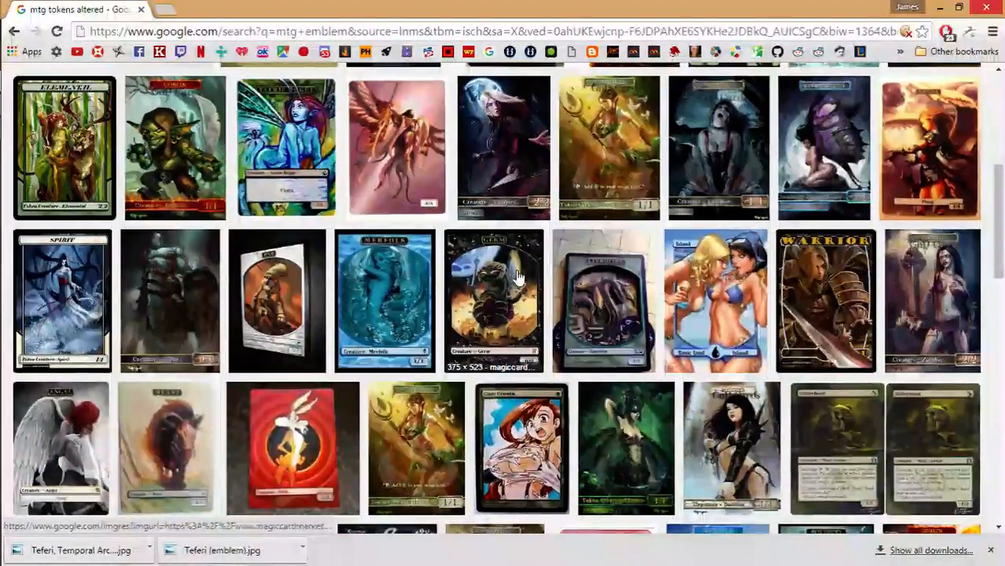
scroll(708, 158, "down", 3)
left_click(720, 132)
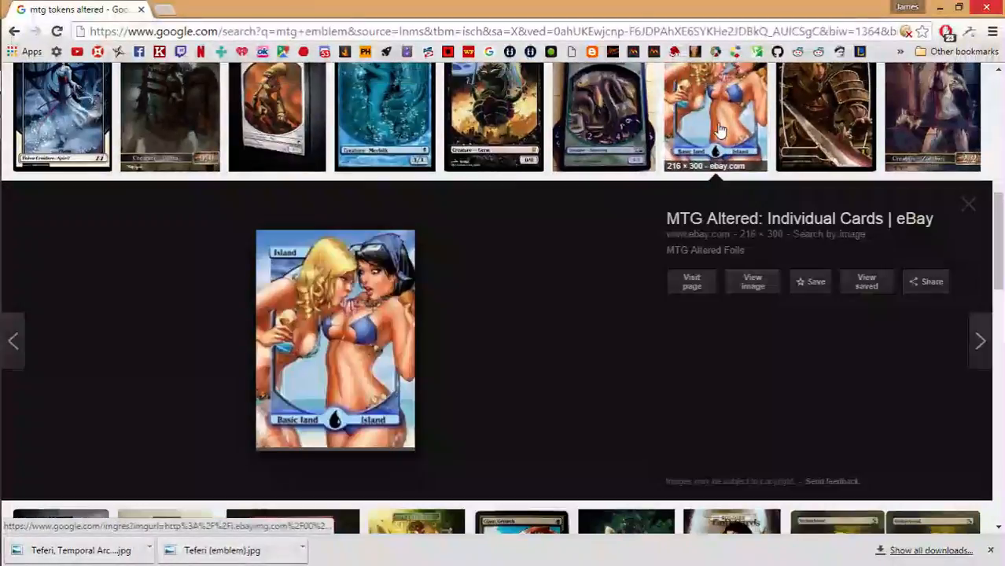
scroll(275, 323, "down", 2)
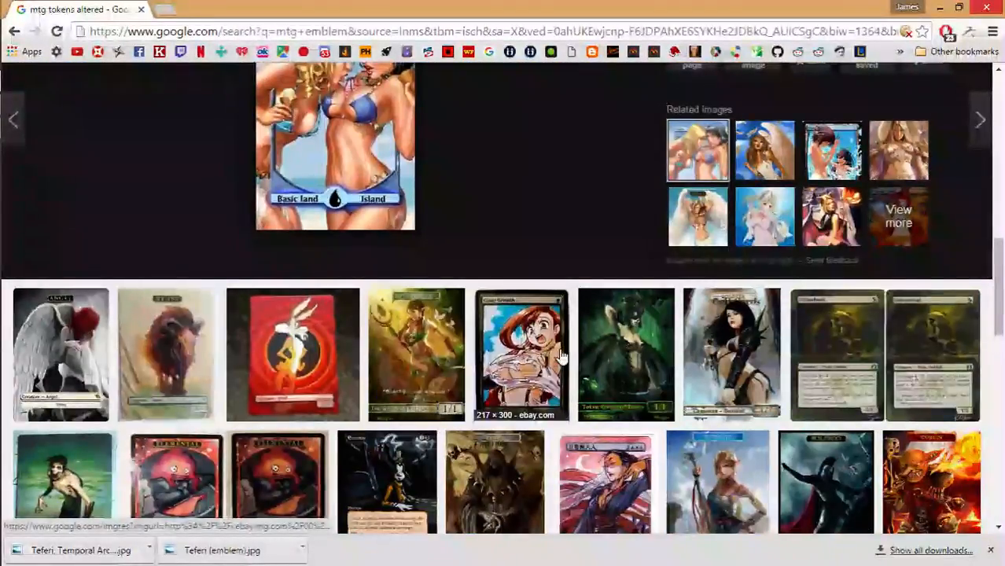
left_click(519, 350)
left_click(532, 344)
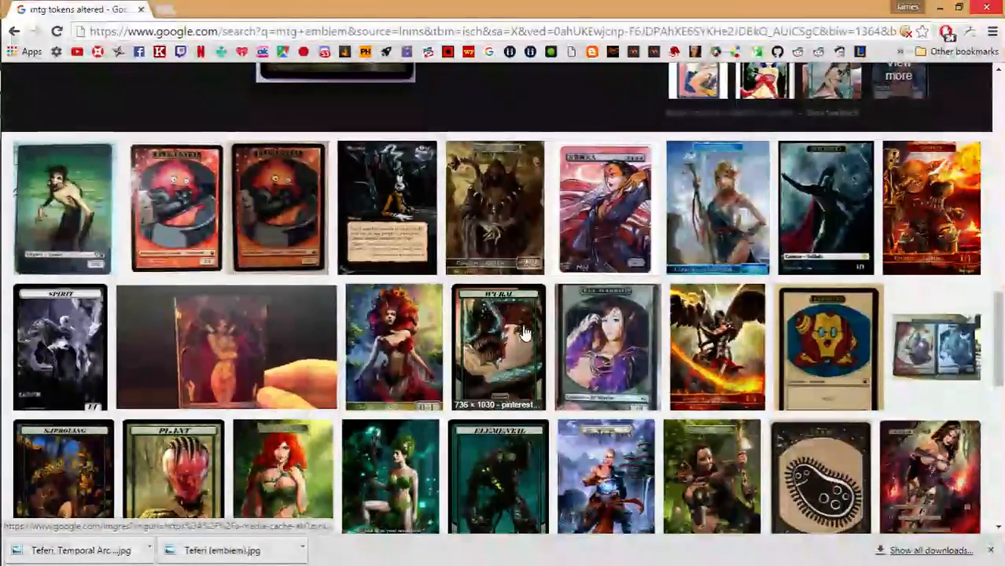
scroll(619, 267, "down", 1)
scroll(619, 268, "down", 1)
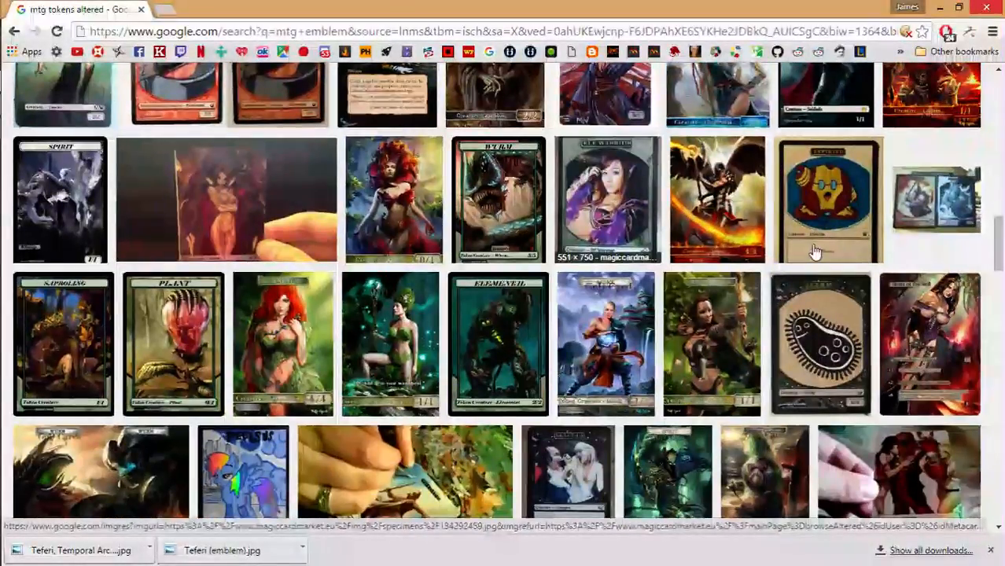
- Open the Plant token image, start saving it, and choose the CUSTOM folder inside Cockatrice Proxies as the destination
left_click(150, 336)
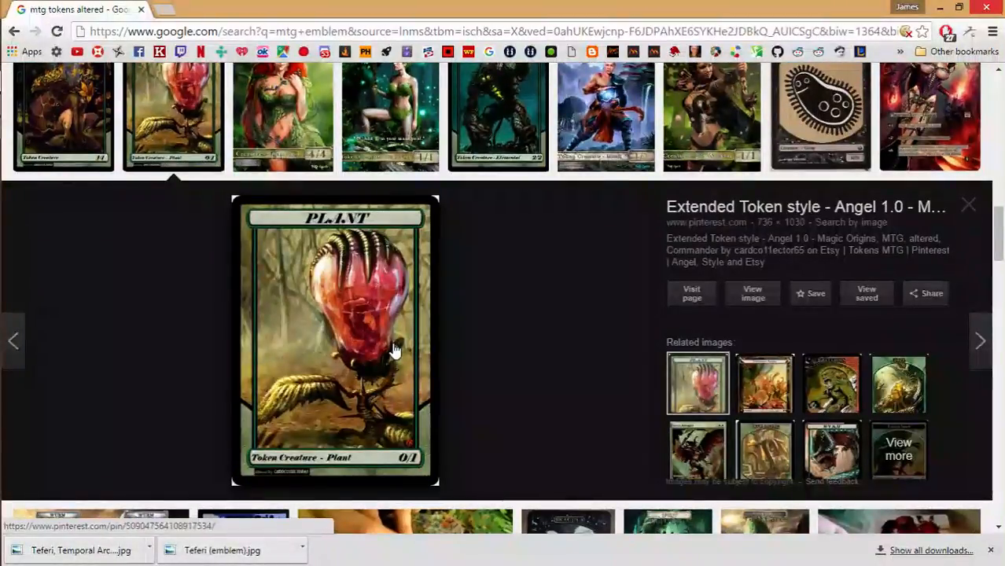
right_click(395, 351)
left_click(459, 233)
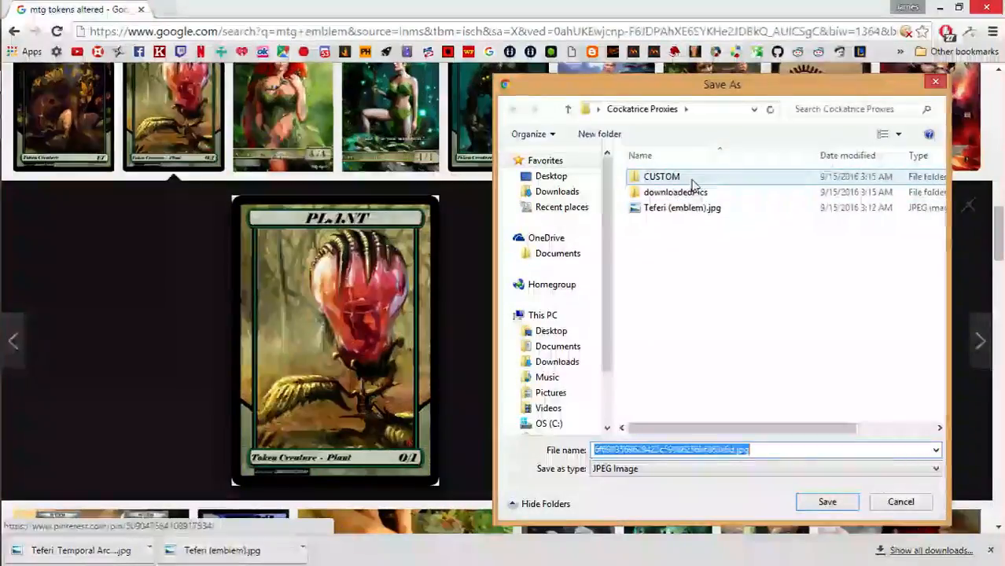
left_click(693, 181)
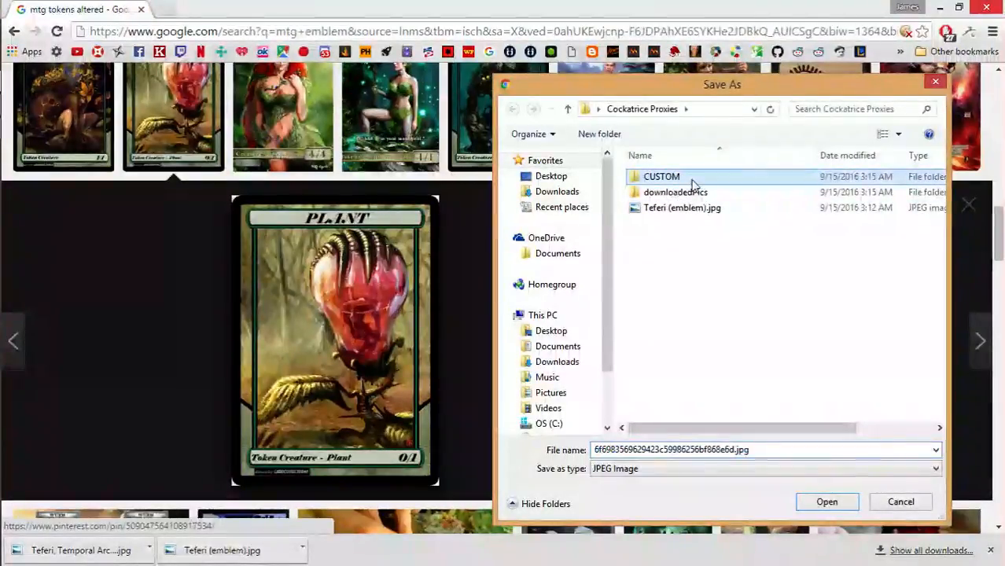
double_click(693, 182)
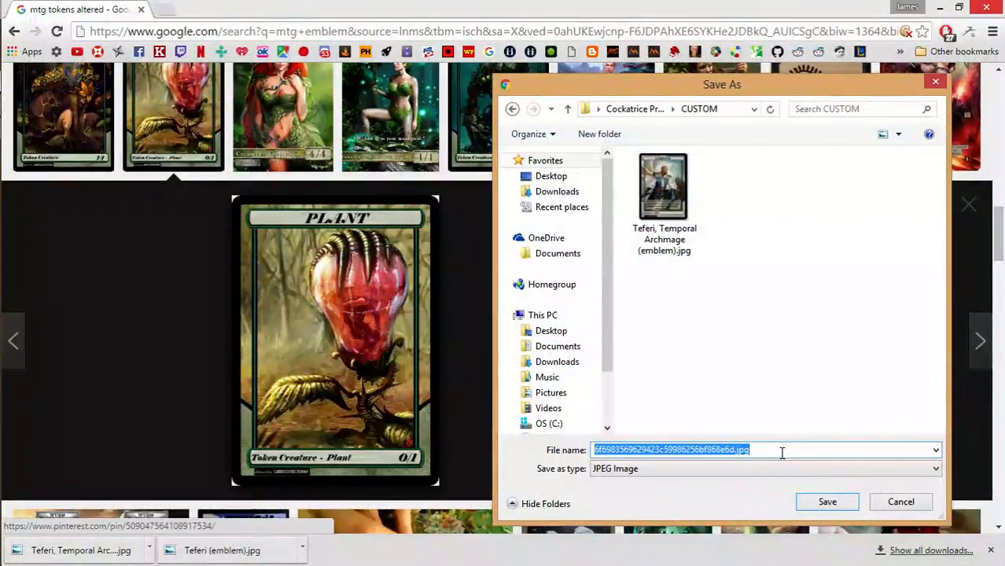
- Save the Plant token image under the file name "Plant.jog"
type("Plant")
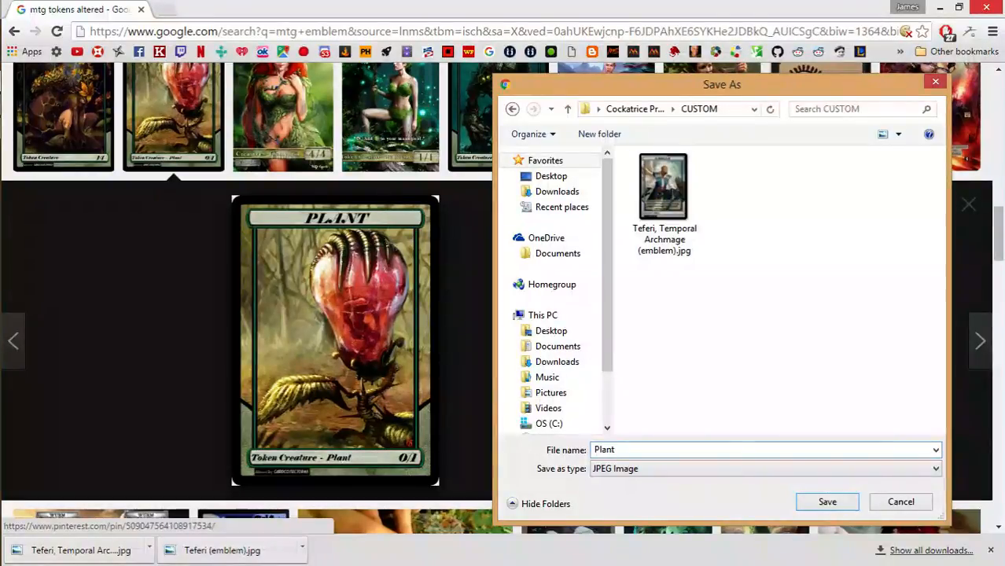
key("Return")
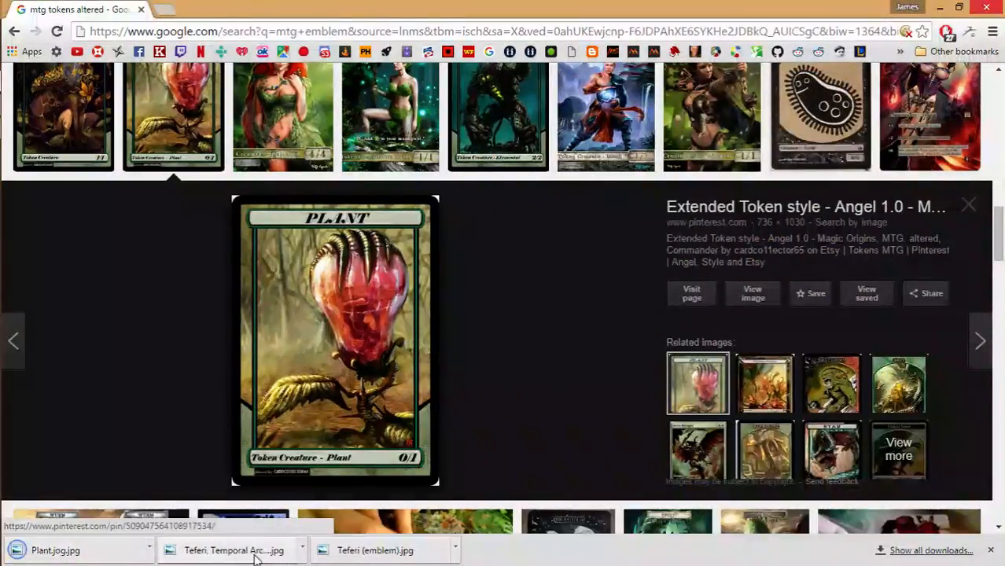
- Start saving the Plant token image again and delete the misnamed "Plant.jog.jpg" from the CUSTOM folder
right_click(305, 387)
left_click(353, 272)
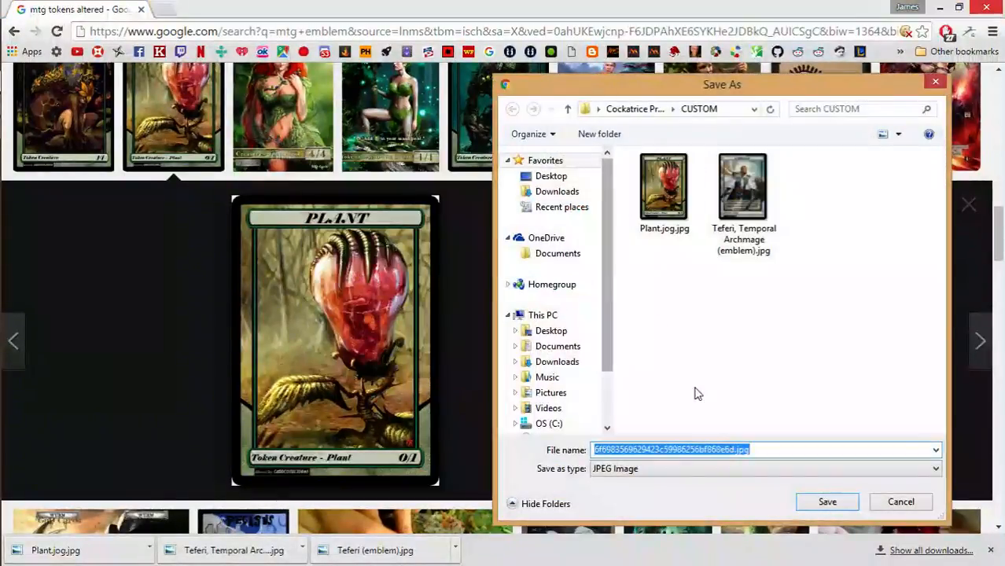
left_click(681, 189)
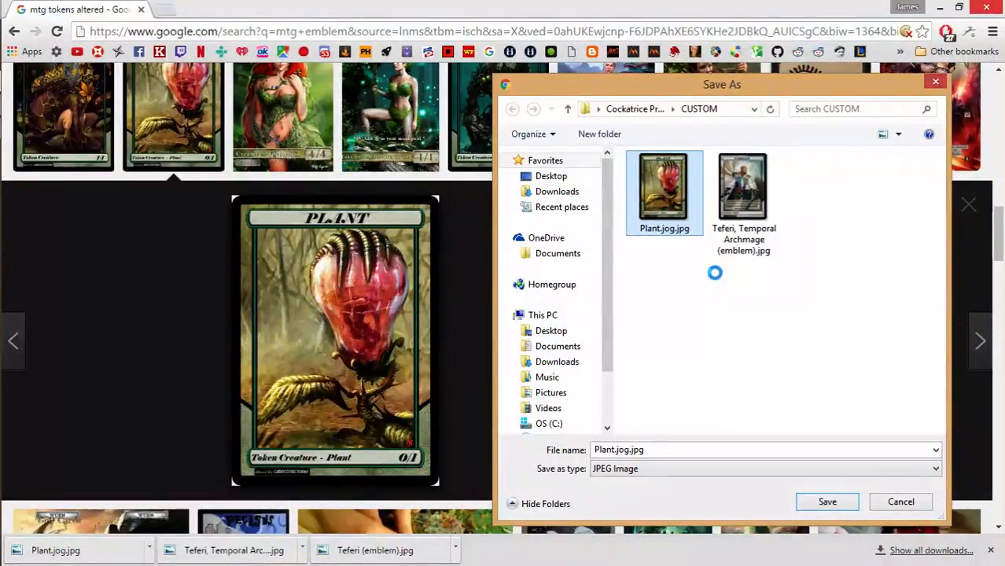
right_click(685, 189)
left_click(712, 516)
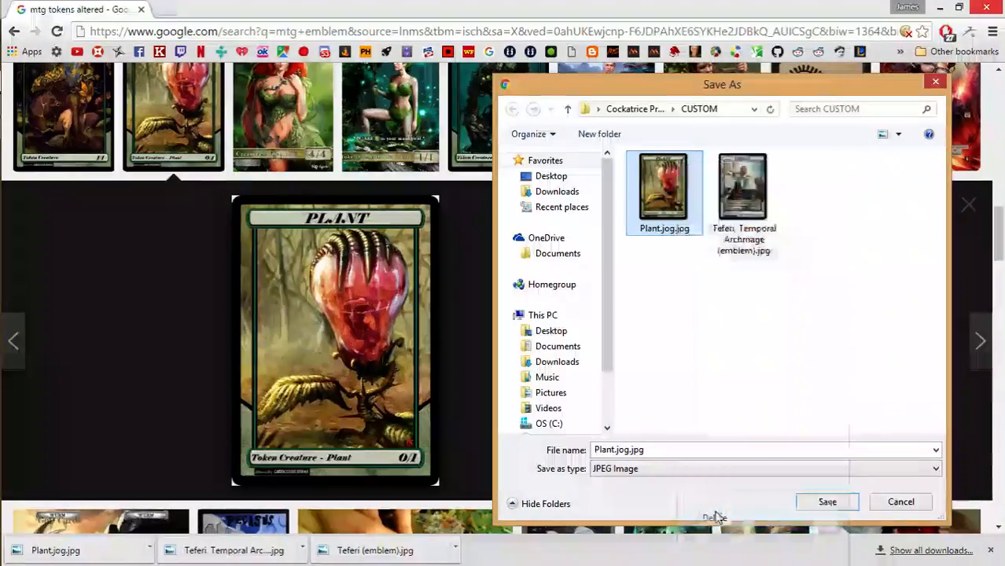
- Correct the file name to "Plant.jpg" and save the Plant token image in the CUSTOM folder
left_click(676, 450)
key("Left")
key("Left")
key("Left")
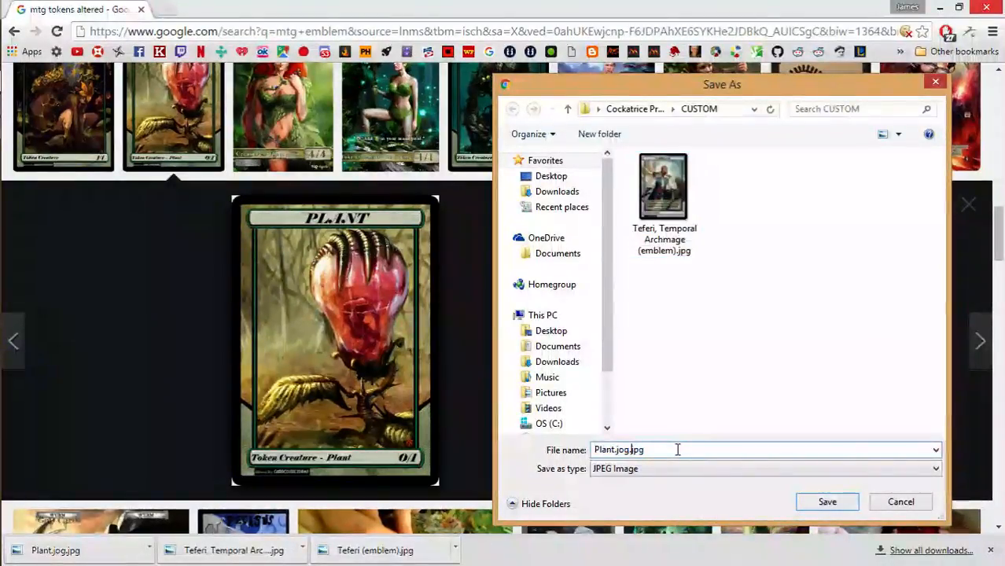
key("BackSpace")
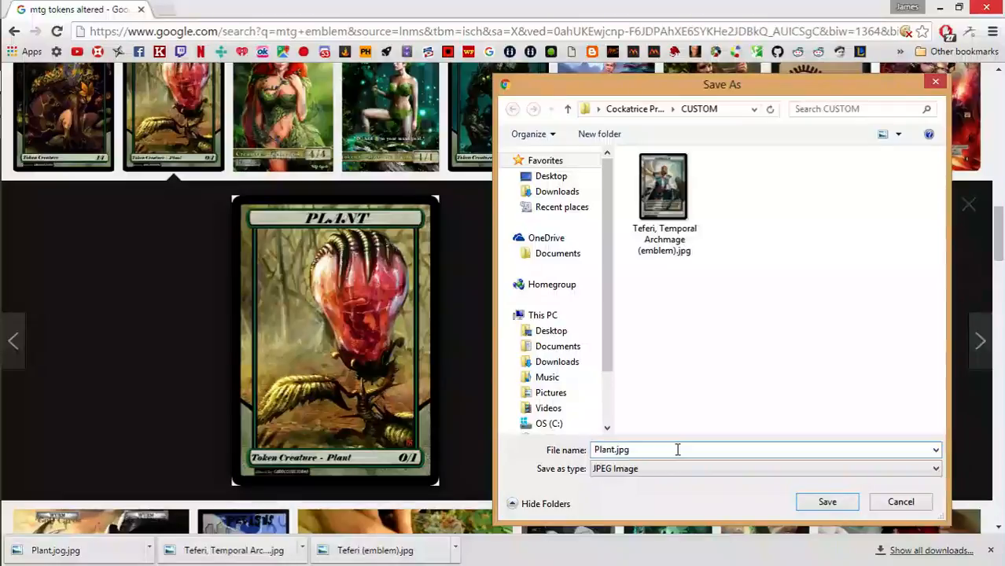
key("Return")
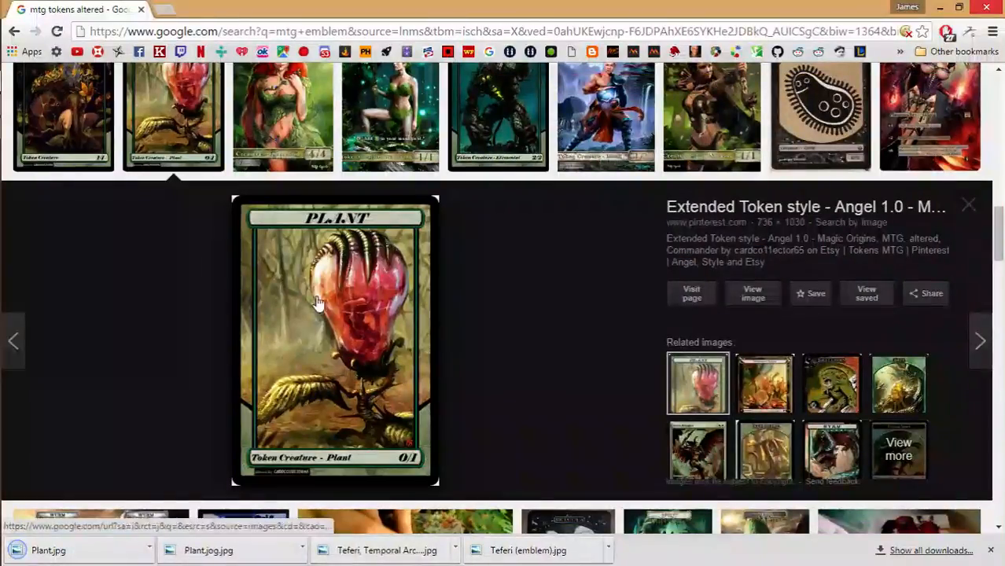
- Switch to Cockatrice and search the deck editor's card database for "plant" to check the token art
left_click(10, 102)
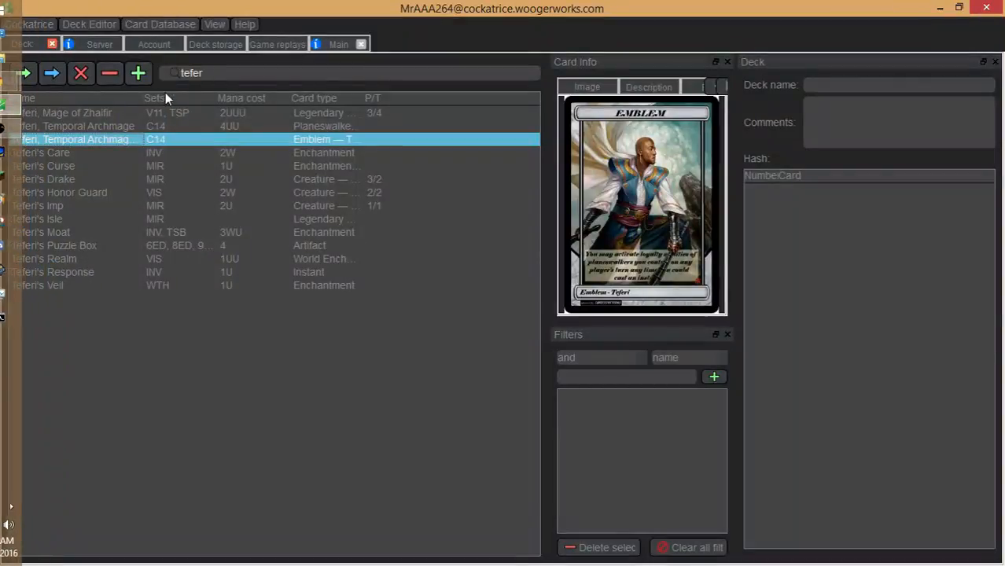
double_click(185, 73)
type("plant")
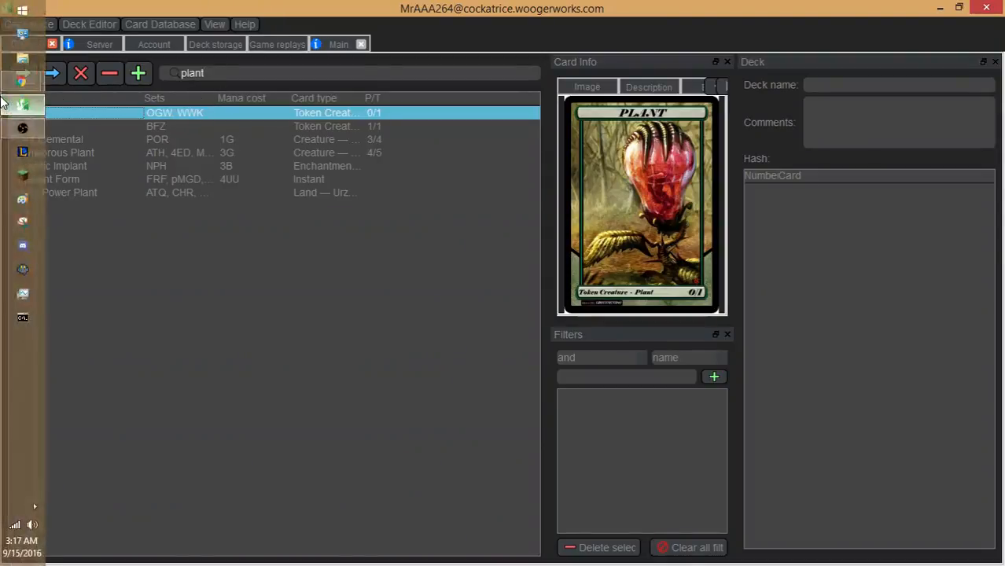
- Switch to Chrome, search for "mtg kaladesh inventions" in a new tab, and open the Masterpiece Series: Kaladesh Inventions article
mouse_move(22, 81)
left_click(132, 179)
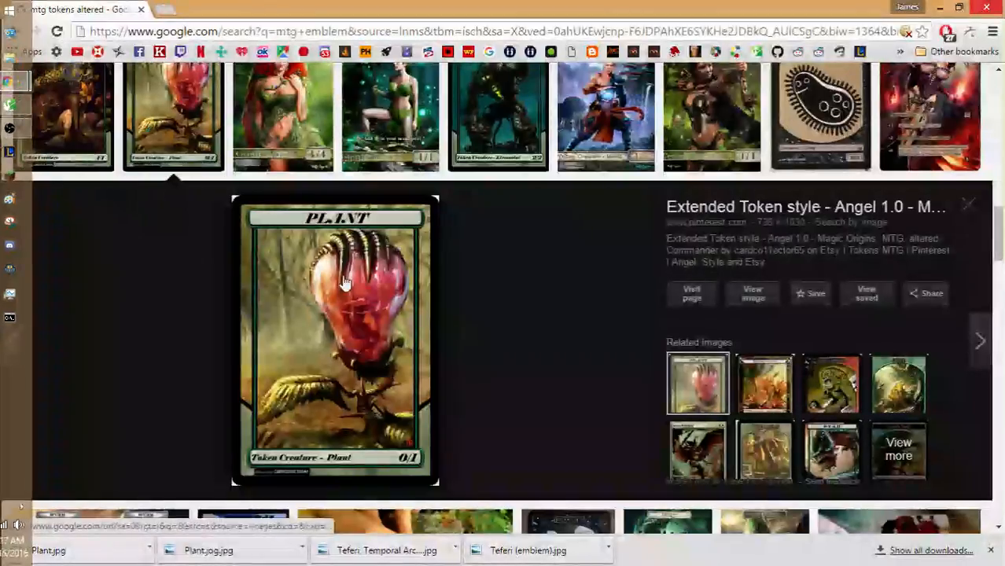
left_click(170, 9)
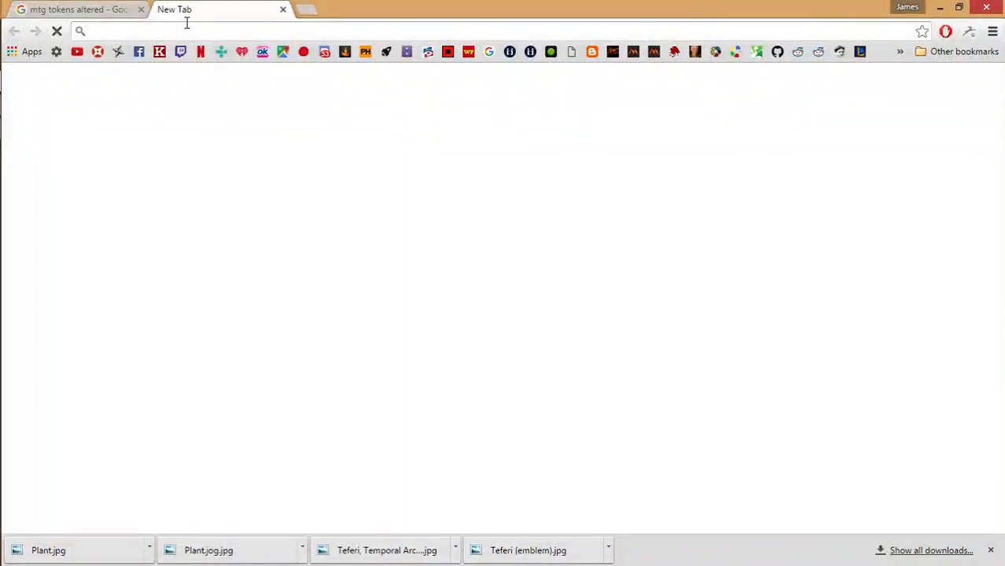
type("mtg ")
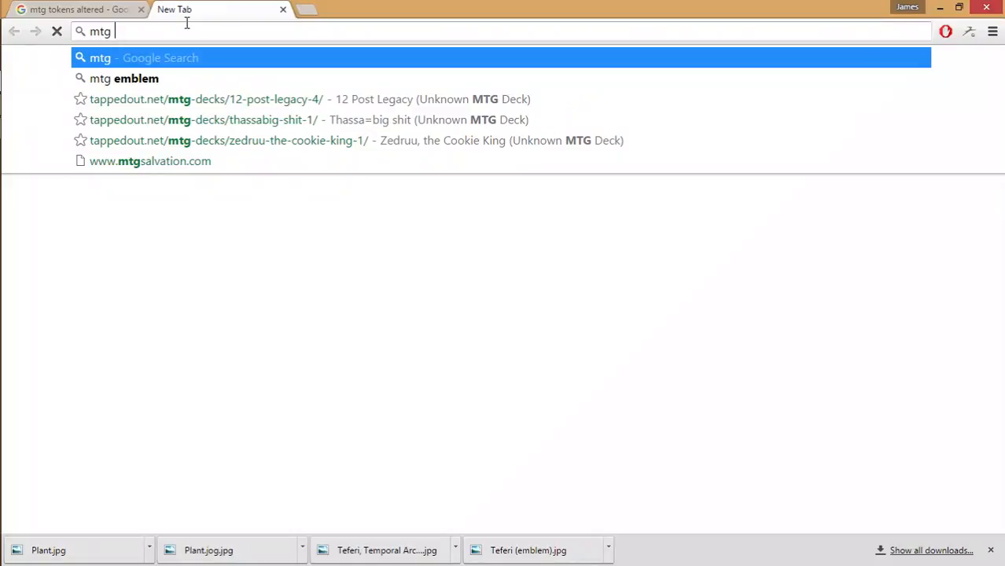
type("kaladesh")
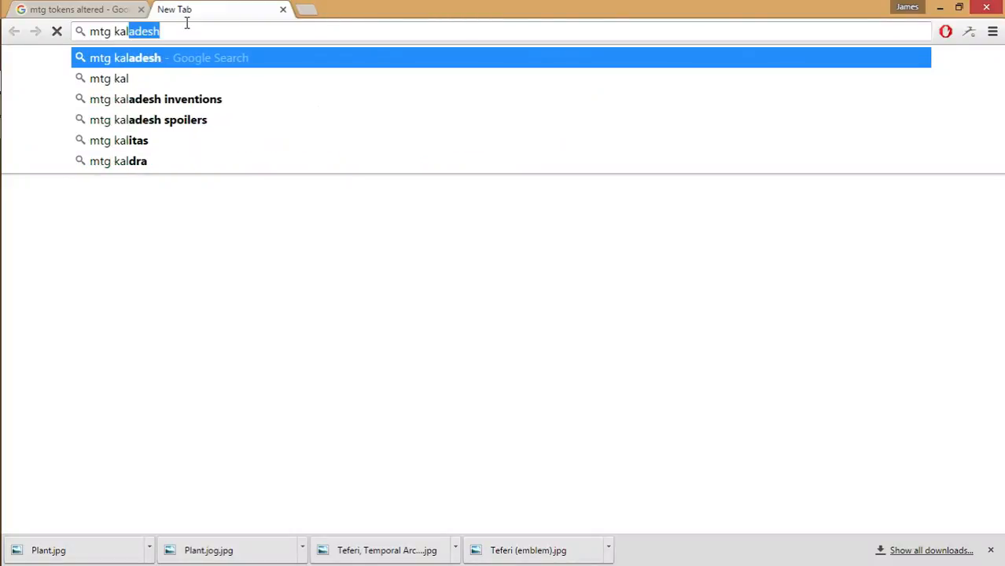
key("Down")
key("Down")
key("Return")
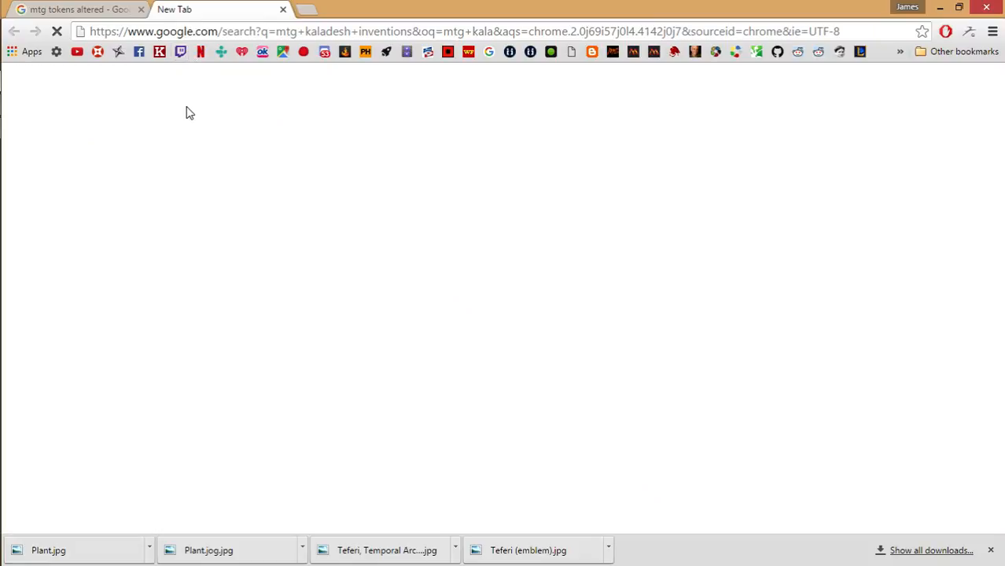
mouse_move(1, 206)
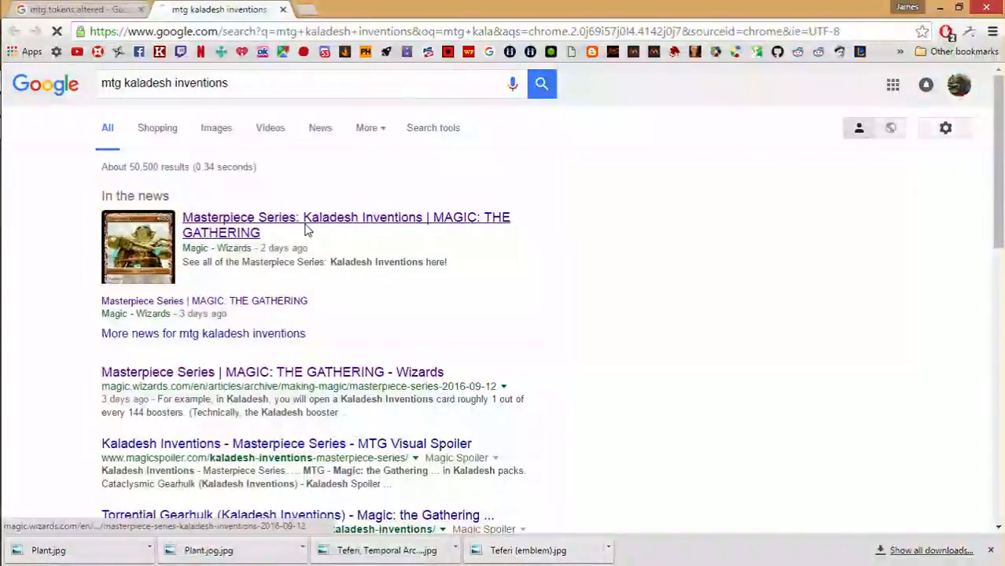
left_click(307, 229)
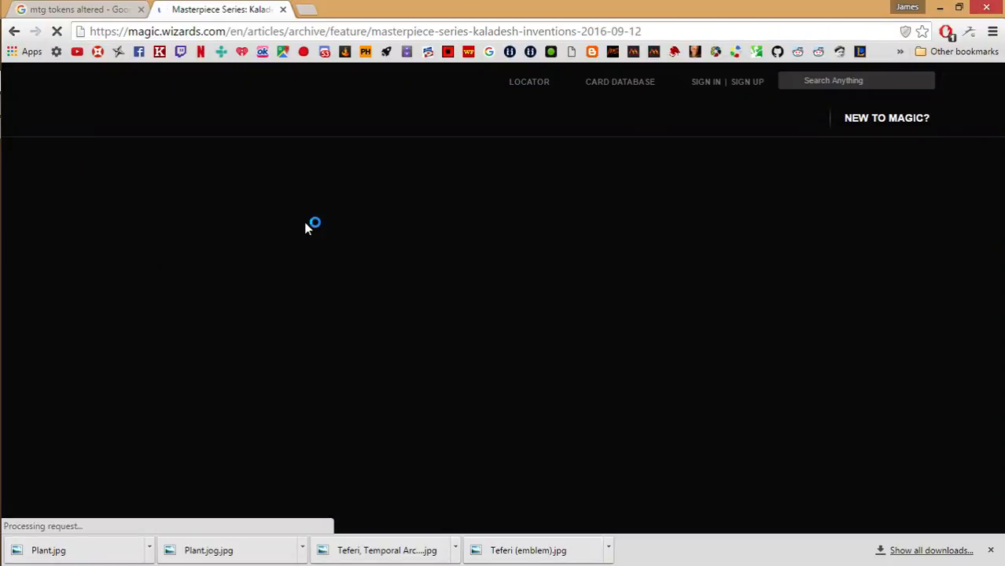
- Look through the card images in the Kaladesh Inventions article for a card to save
scroll(627, 284, "down", 4)
scroll(627, 285, "down", 15)
scroll(610, 260, "down", 12)
scroll(606, 252, "down", 12)
scroll(605, 252, "down", 10)
scroll(606, 253, "down", 4)
scroll(606, 253, "up", 20)
scroll(606, 252, "up", 20)
scroll(605, 252, "up", 3)
scroll(606, 253, "down", 16)
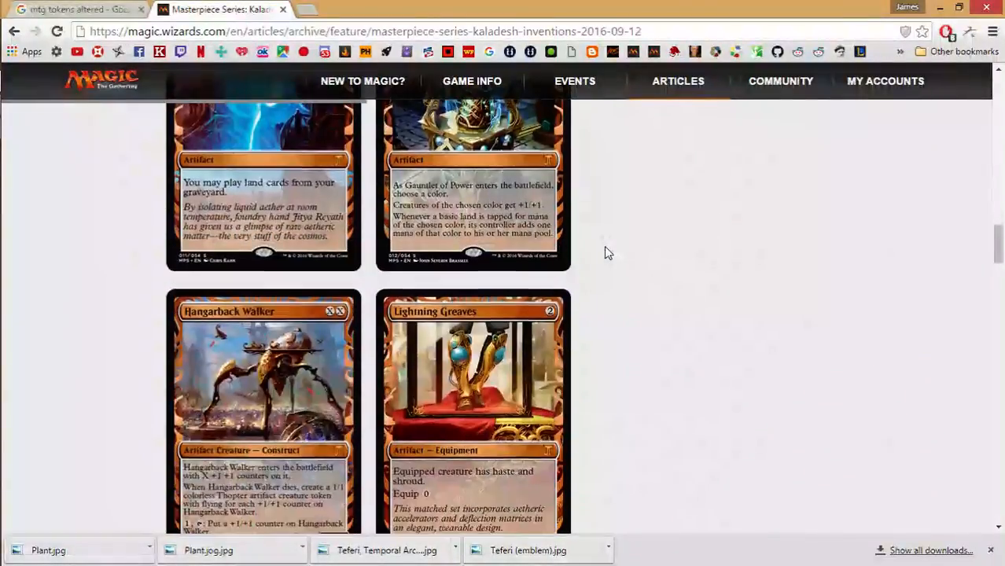
scroll(605, 253, "down", 11)
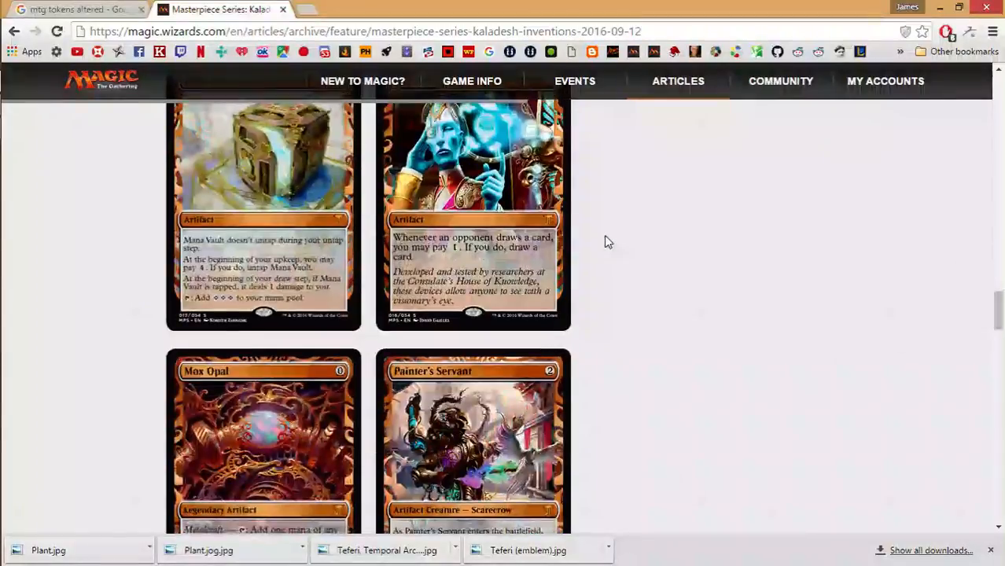
- Start saving the Mana Vault card image from the article into the CUSTOM folder, with the file type set to All Files
scroll(601, 236, "up", 2)
right_click(242, 278)
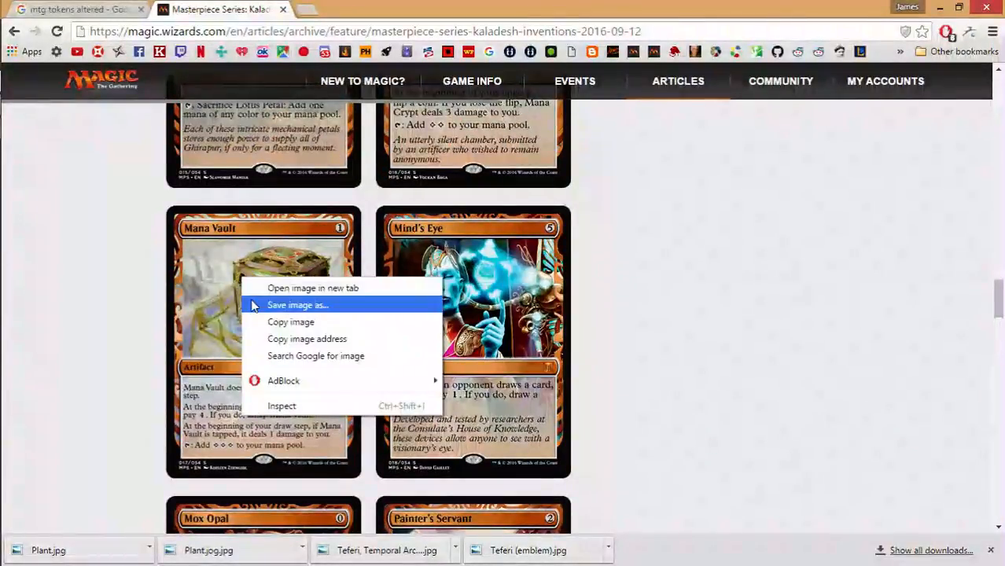
left_click(253, 306)
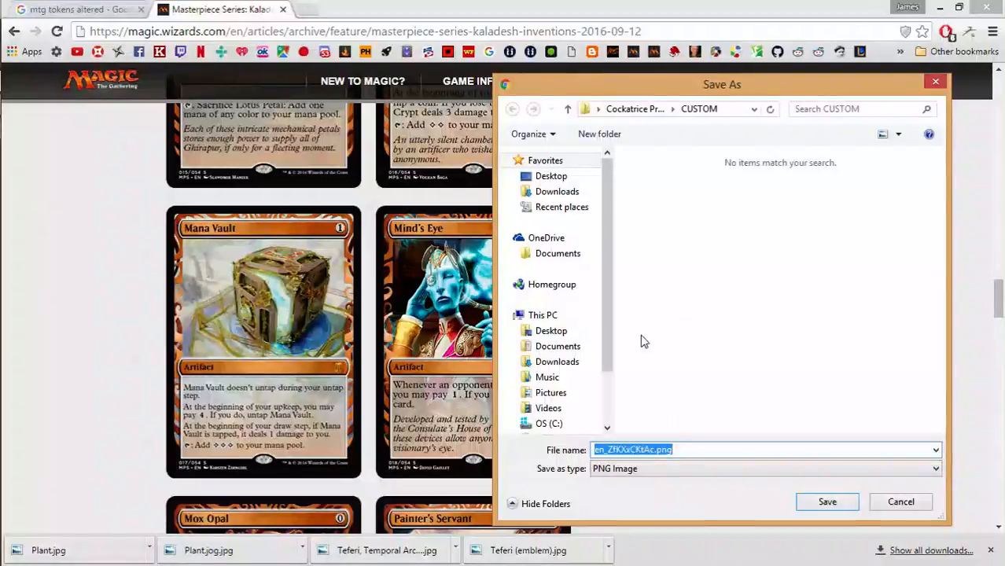
left_click(697, 472)
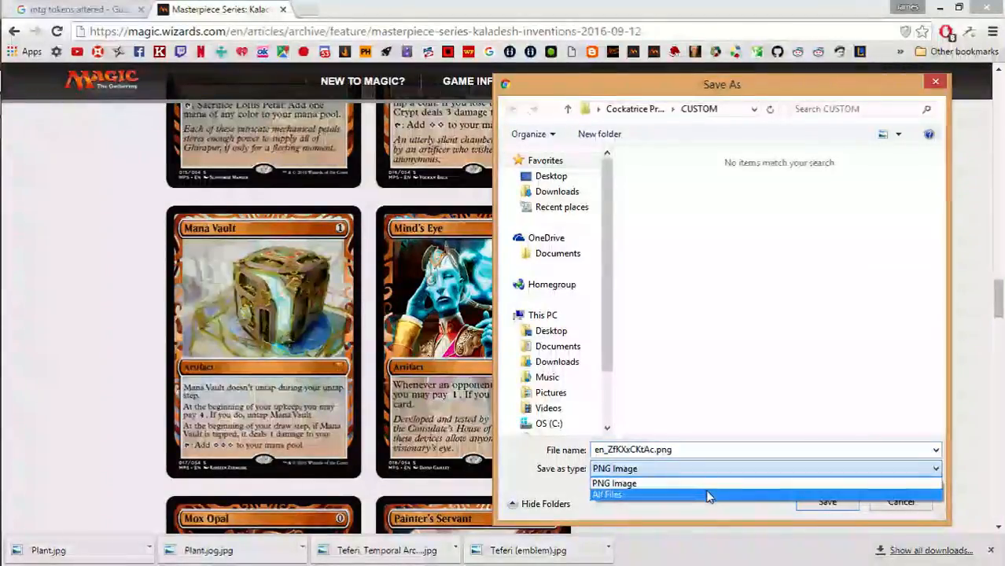
left_click(707, 495)
- Name the image file "Mana Vault.jpg" and save it in the CUSTOM folder
double_click(722, 450)
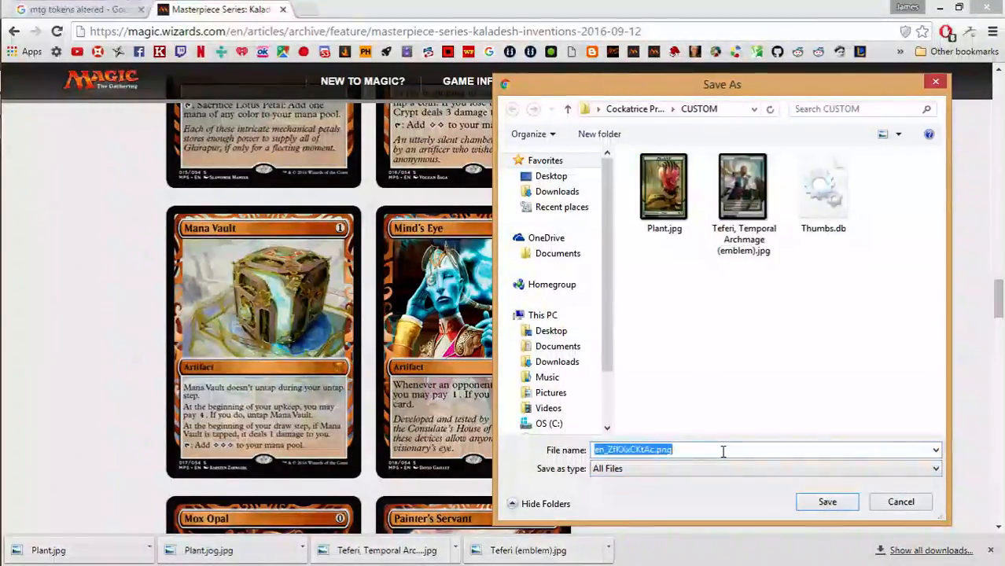
type("Mana")
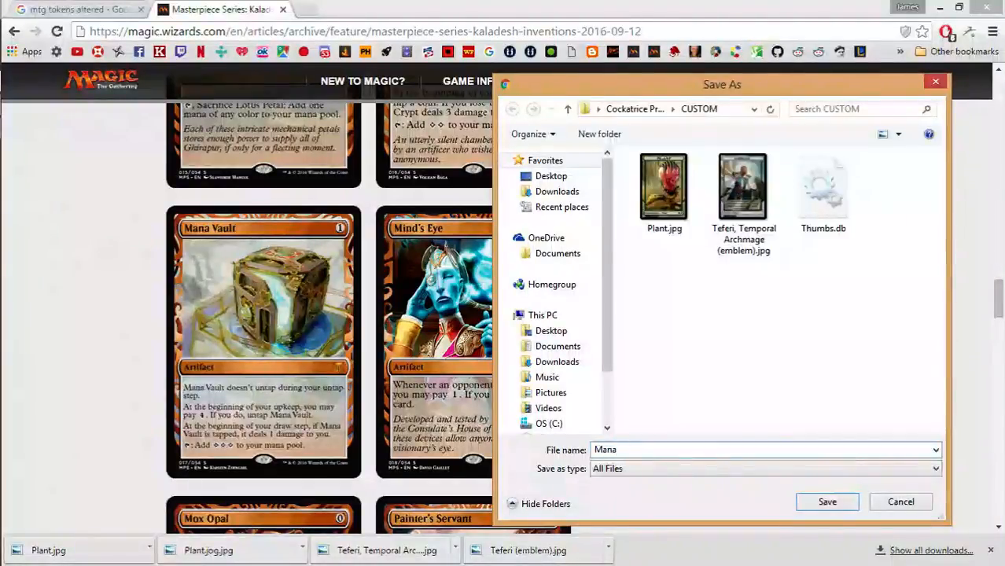
type(" Vua")
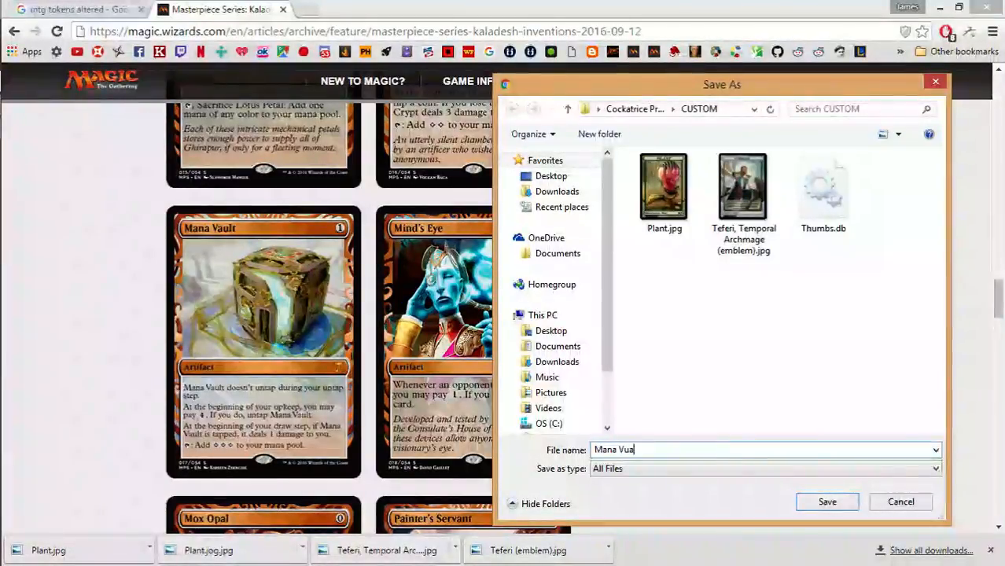
type("lt")
key("BackSpace")
key("BackSpace")
key("BackSpace")
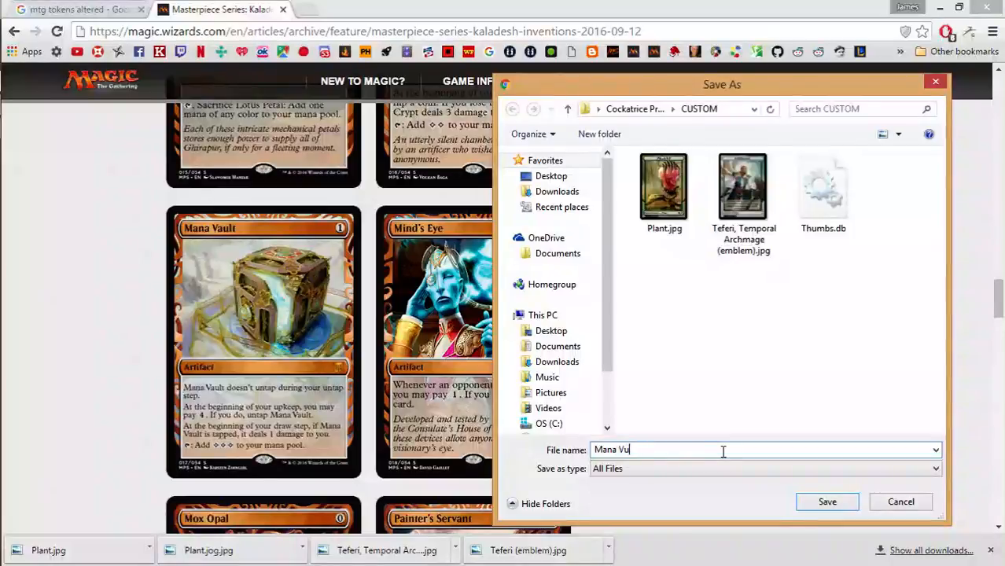
type("ault.jpg")
key("Return")
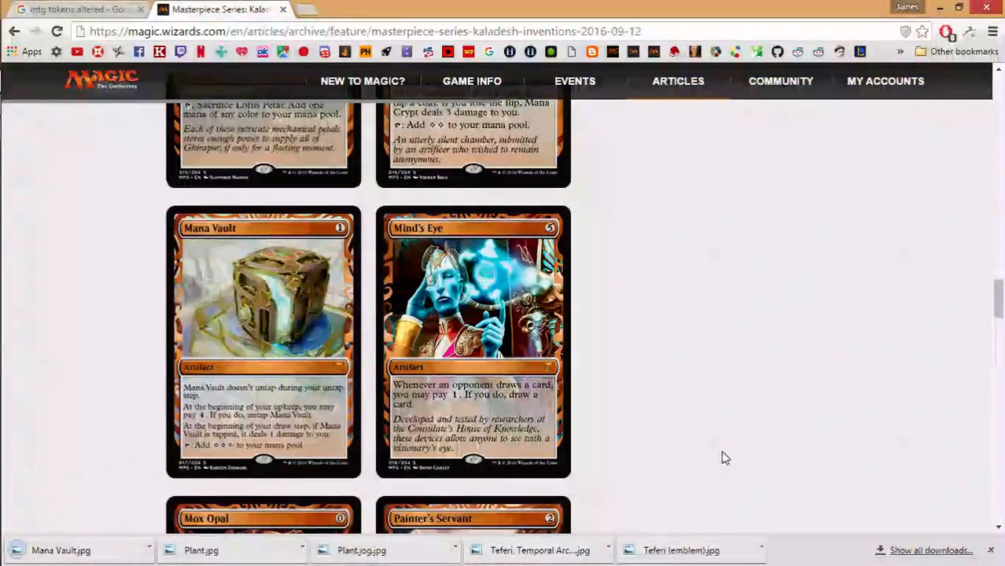
- Switch to Cockatrice, search the card database for "mana v", and select Mana Vault to check its art
left_click(22, 104)
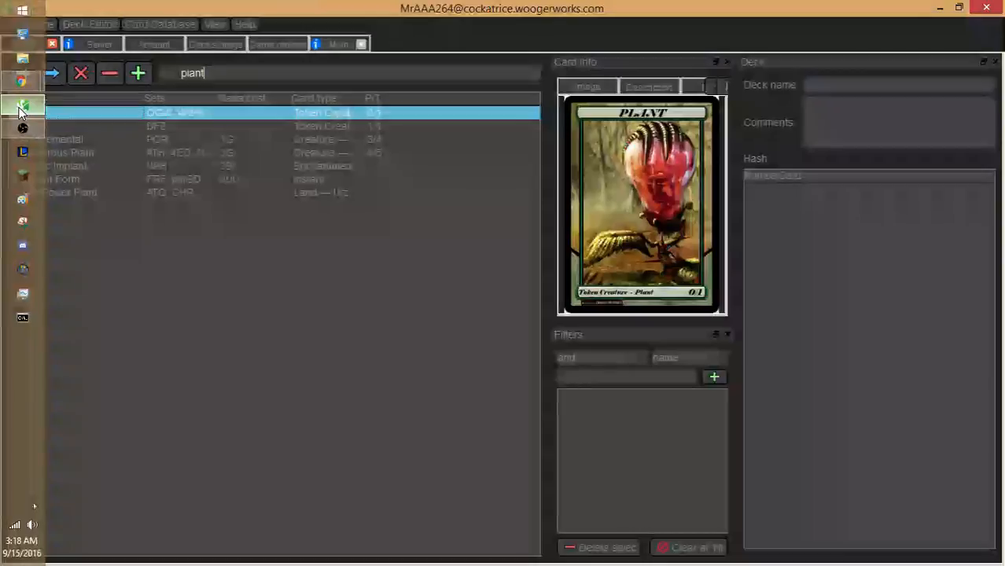
double_click(178, 73)
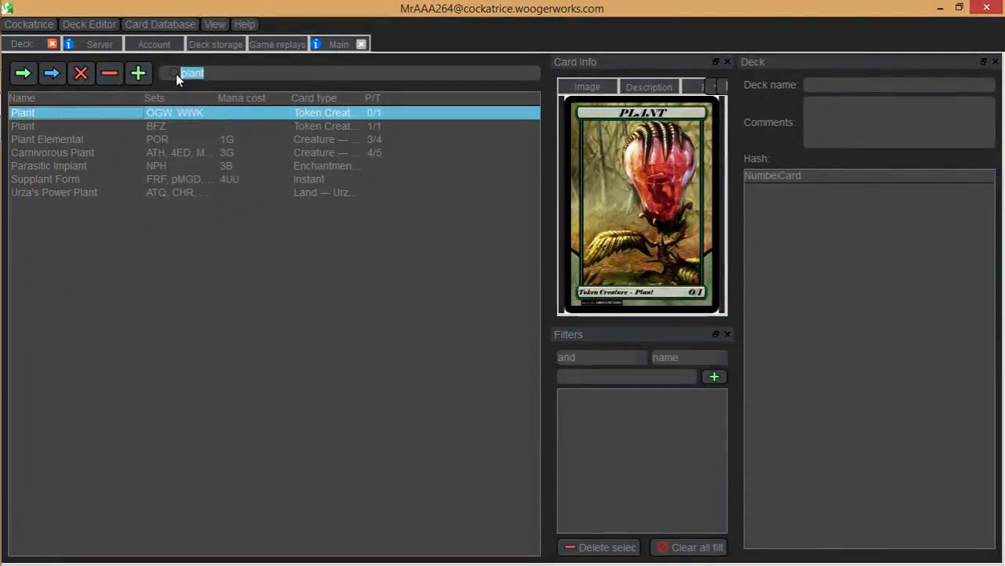
type("ma")
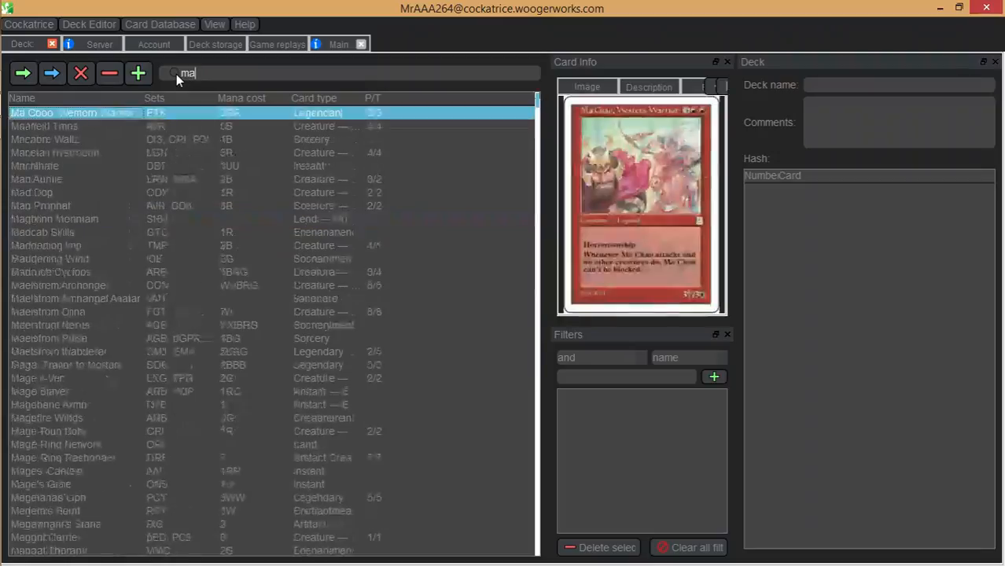
type("n")
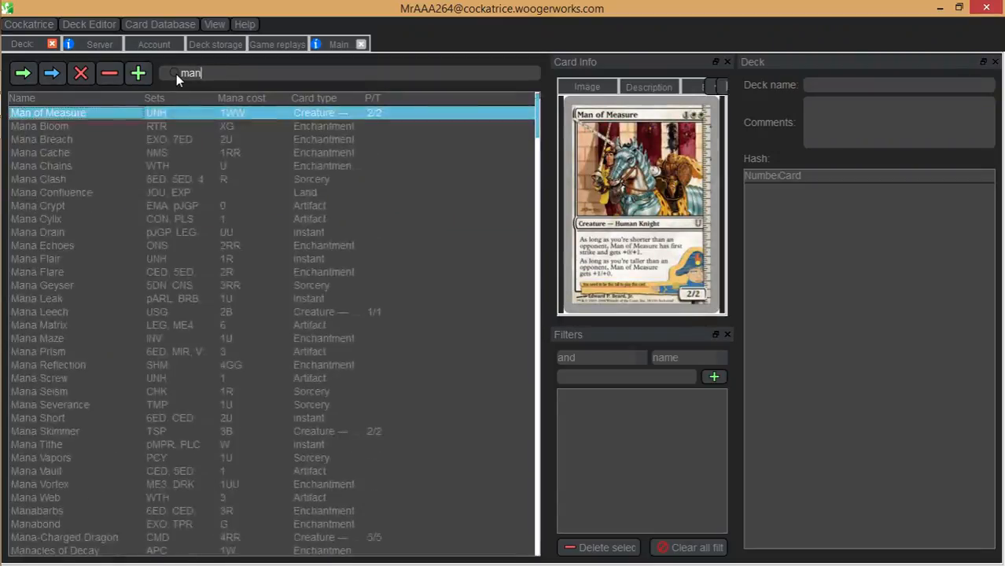
type("a v")
key("Down")
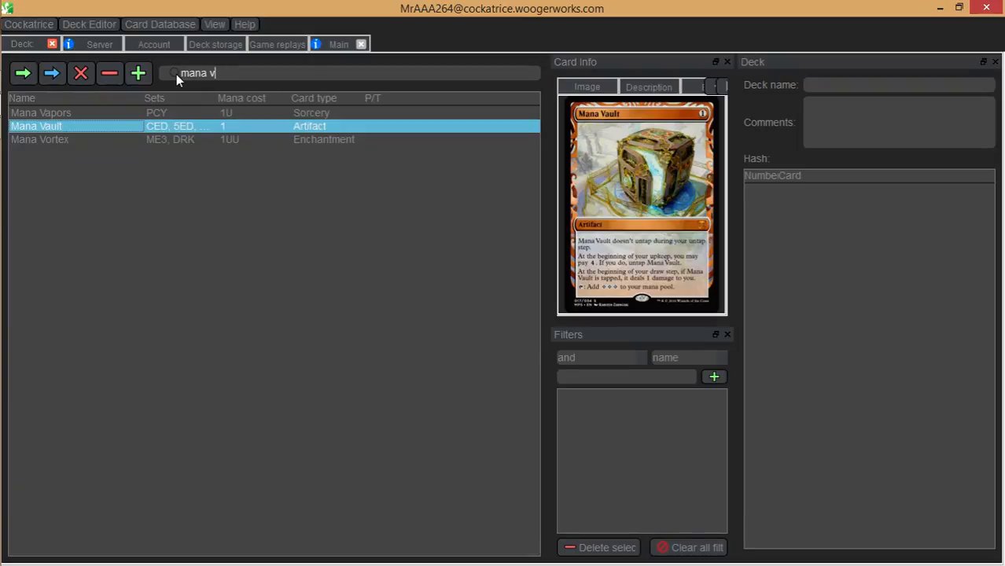
- Clear the card search and minimize Cockatrice
left_click_drag(242, 74, 162, 73)
key("BackSpace")
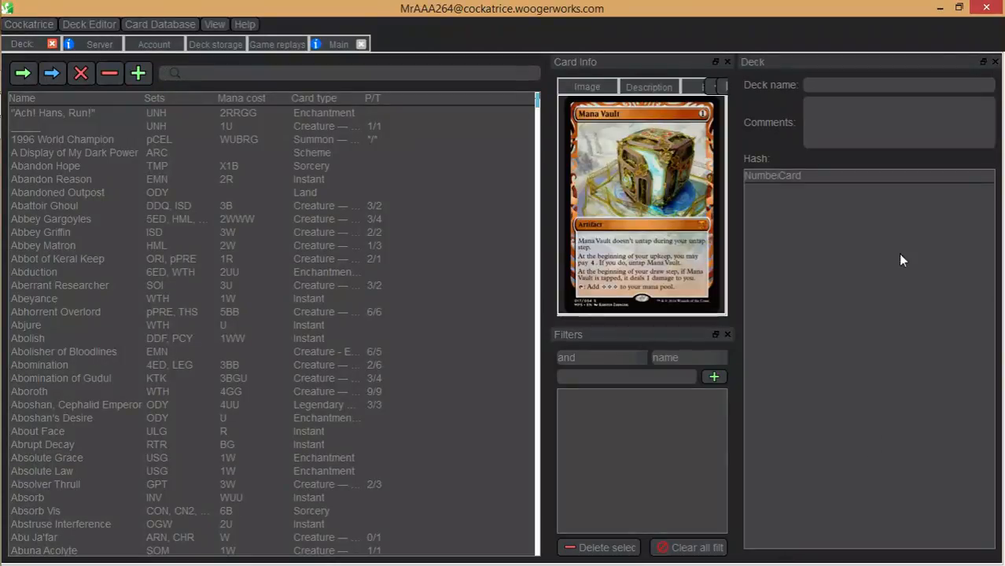
left_click(939, 8)
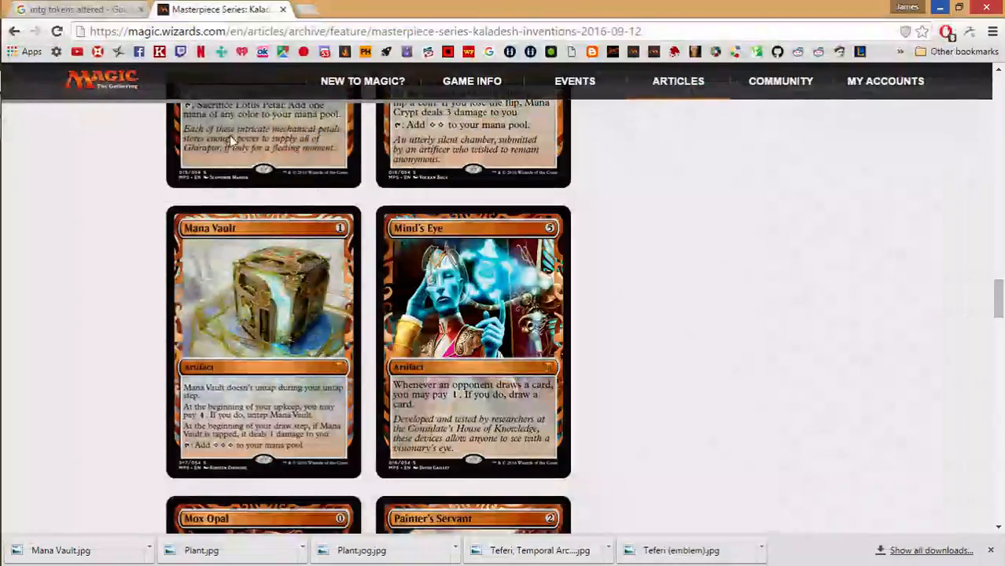
- Switch to File Explorer and go from the Desktop through the user's profile folder to AppData\Local
left_click(29, 65)
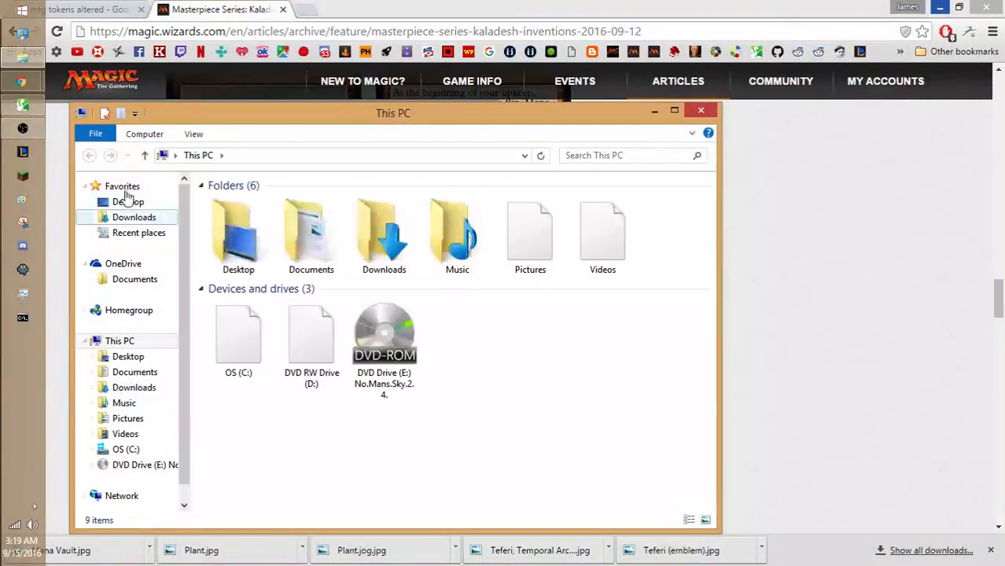
left_click(140, 205)
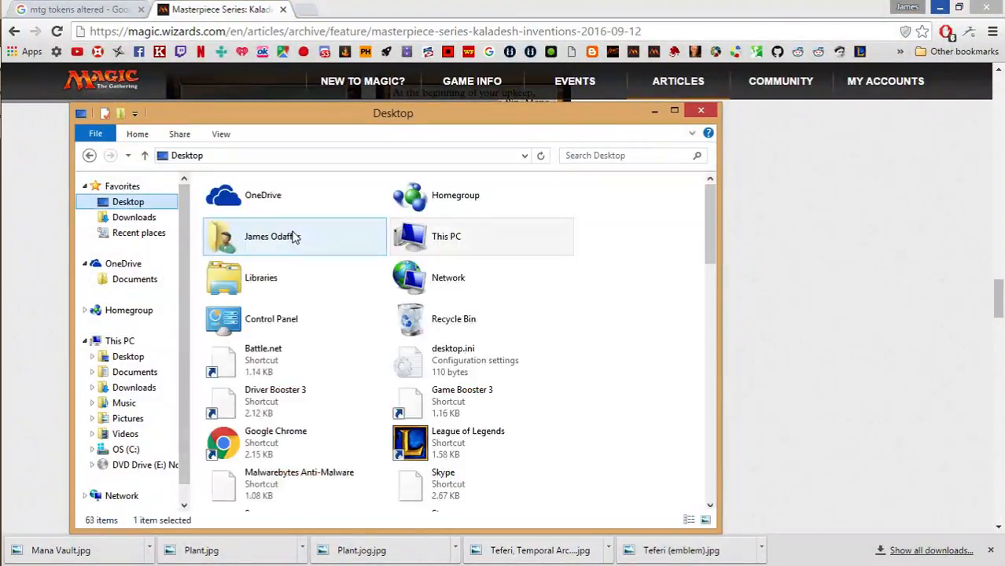
double_click(344, 238)
left_click(332, 210)
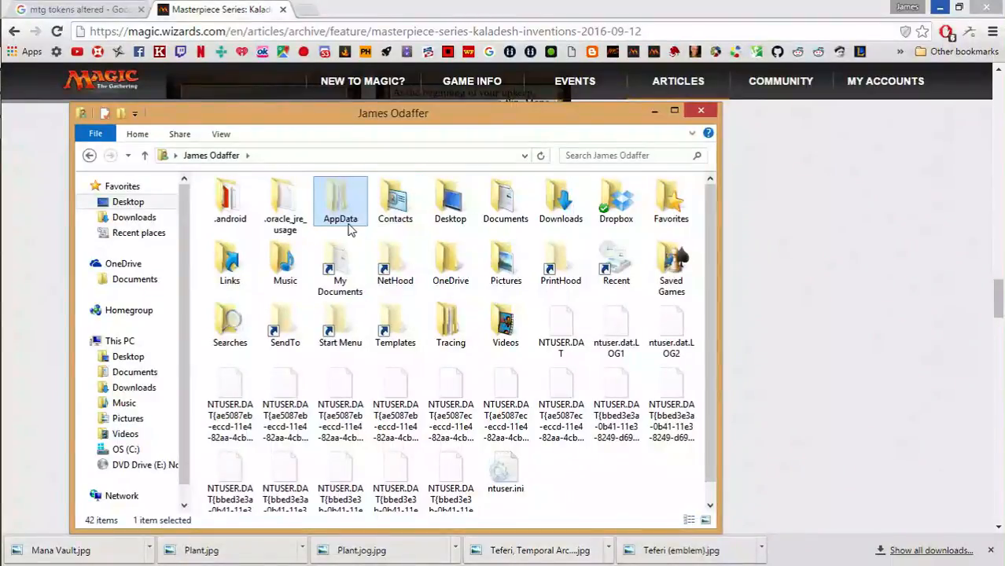
double_click(349, 221)
double_click(395, 202)
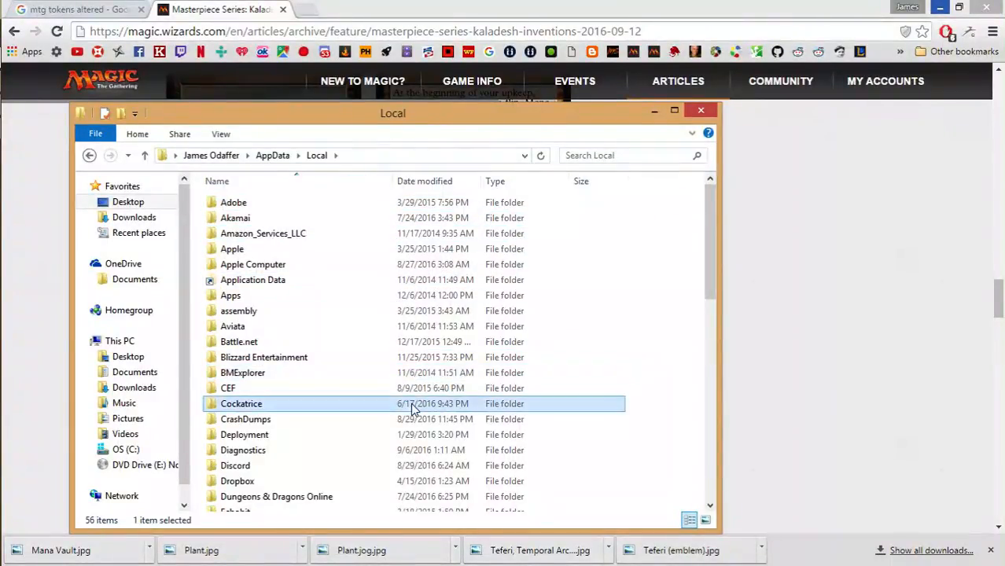
- Open Cockatrice\Cockatrice\pics\CUSTOM inside the Local folder to view the default custom picture location, and close the window
double_click(403, 404)
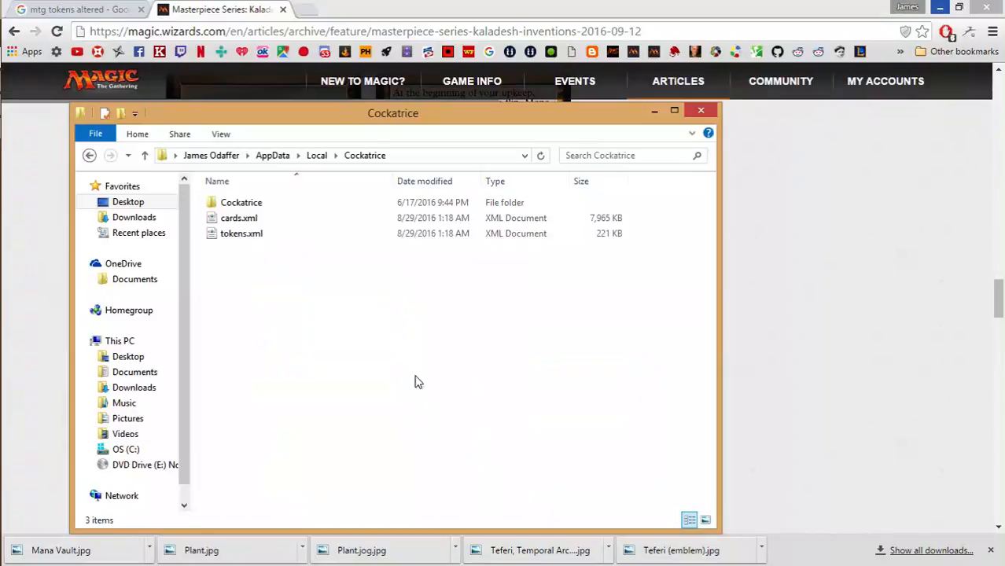
double_click(330, 205)
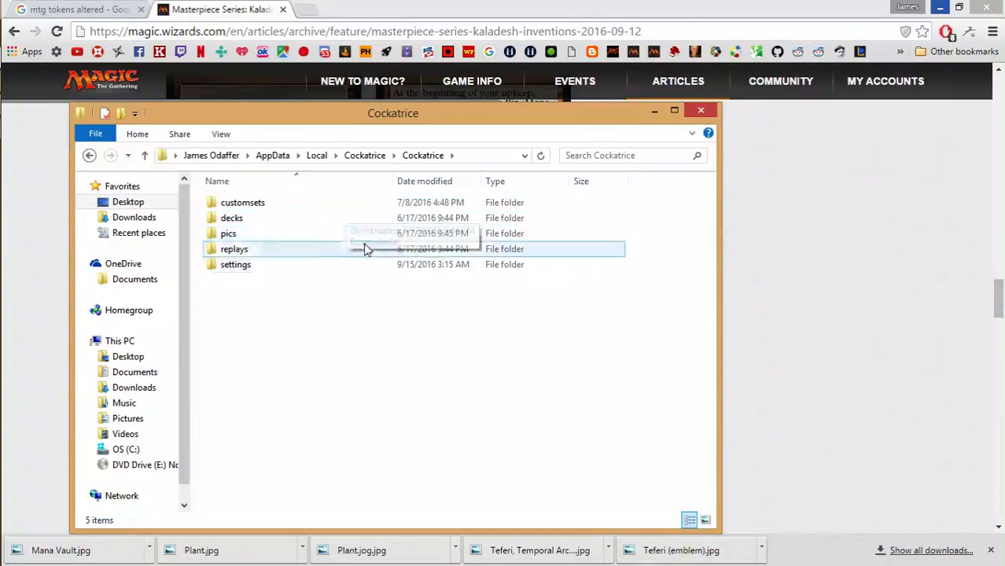
double_click(368, 238)
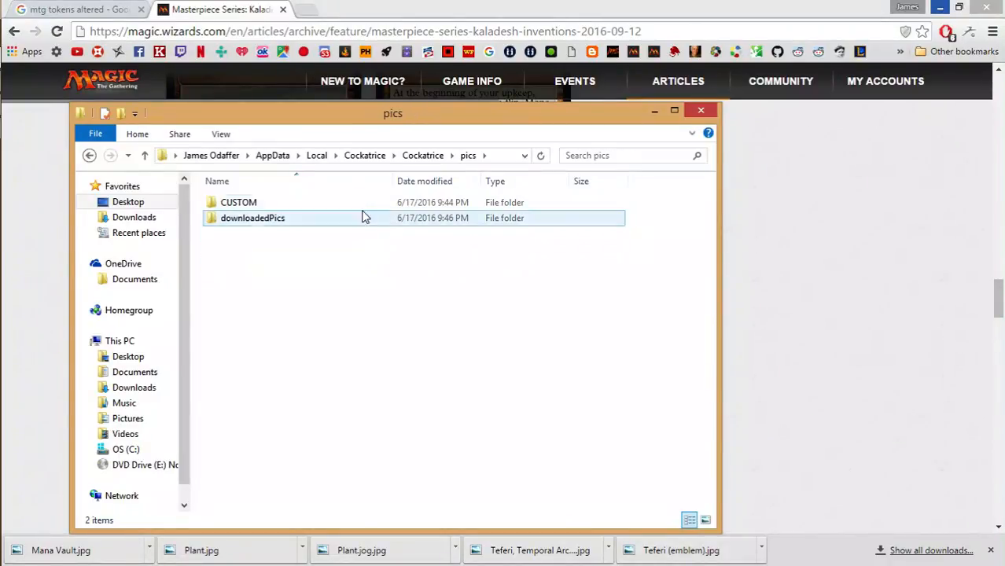
double_click(358, 203)
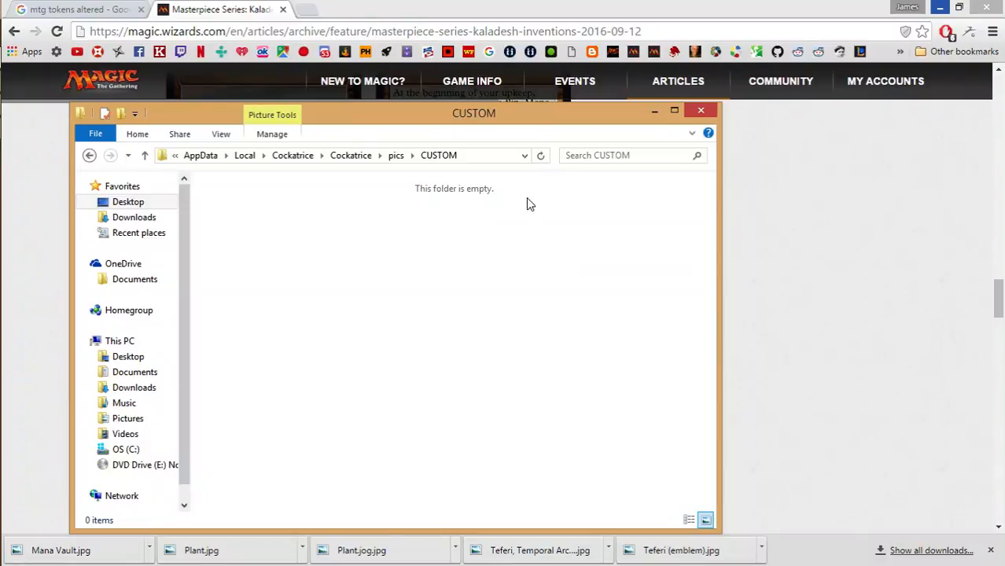
left_click(701, 112)
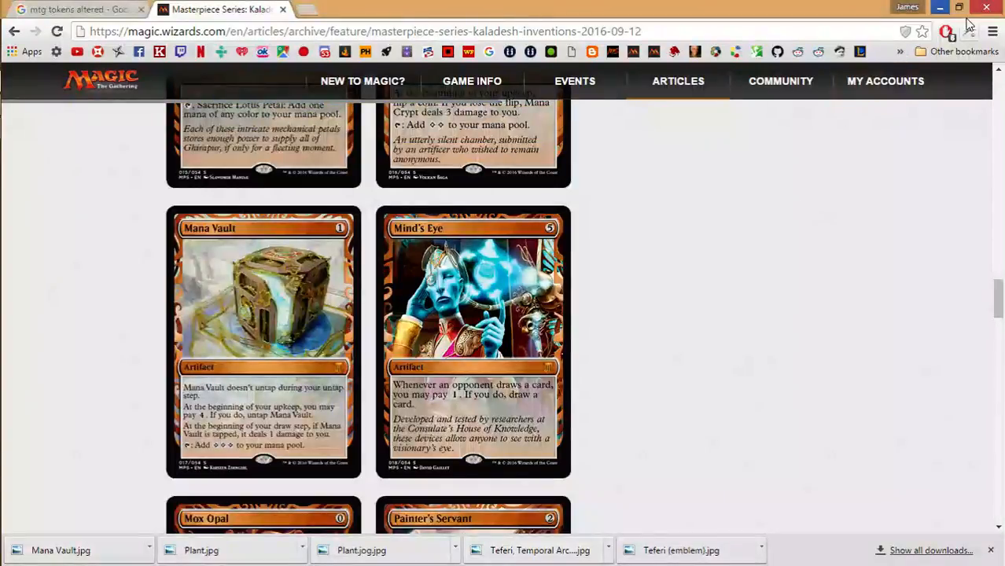
- Show the desktop, move the Cockatirce Custom-Proxy Art folder to the middle of it, and open its CUSTOM subfolder
key("super+d")
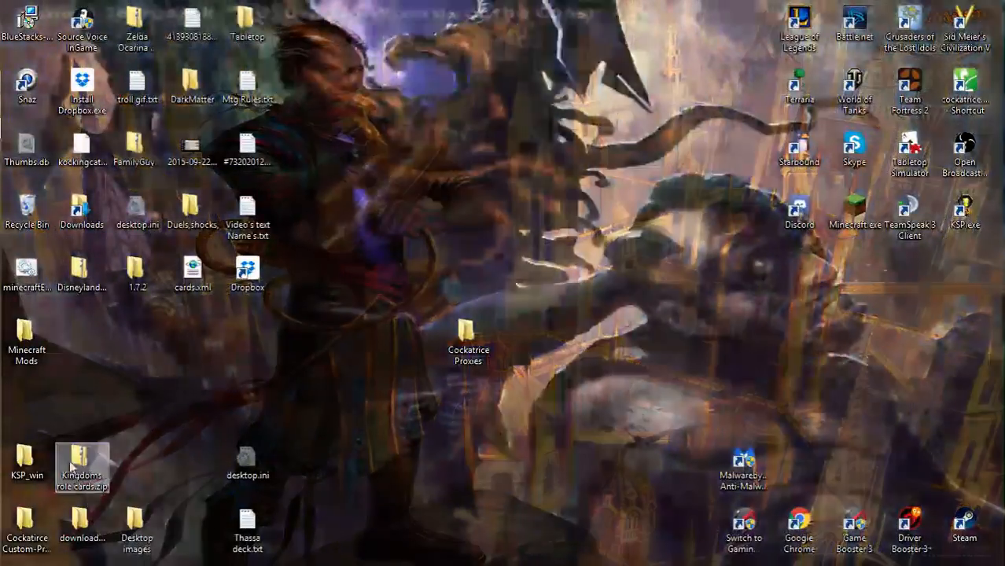
left_click_drag(25, 529, 568, 351)
double_click(568, 352)
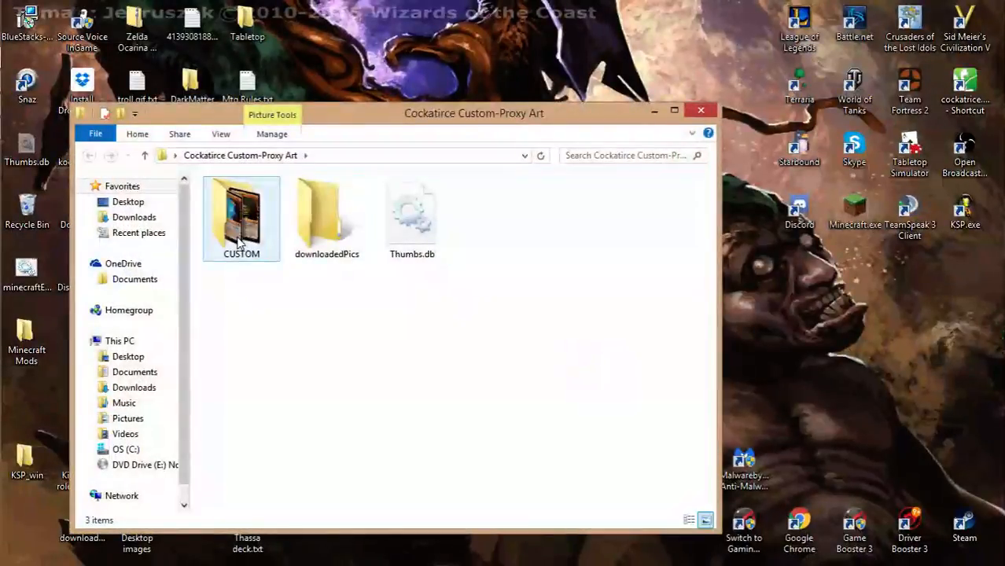
double_click(240, 244)
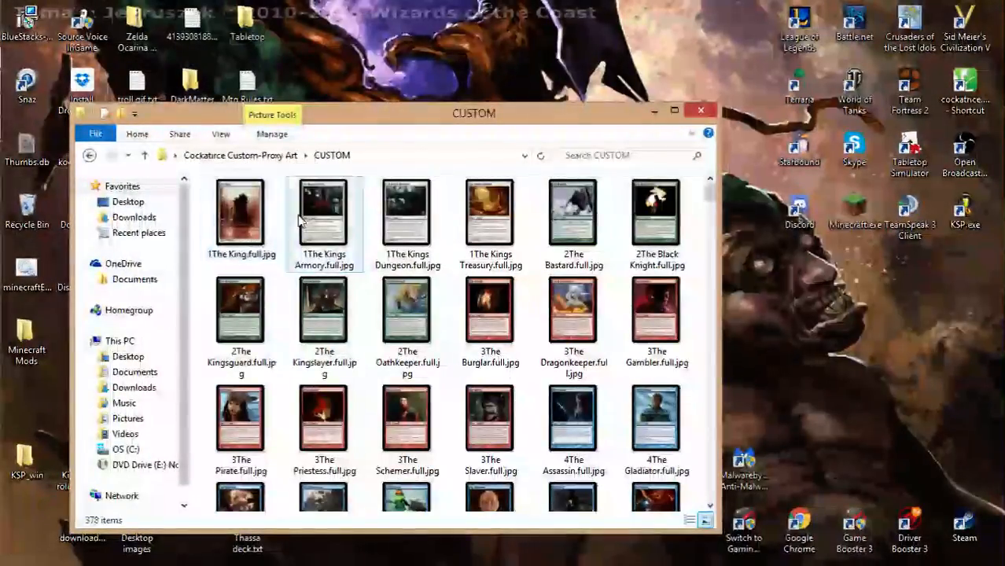
- Look through the custom card images and their file names in the CUSTOM folder
scroll(573, 295, "down", 5)
scroll(572, 295, "up", 5)
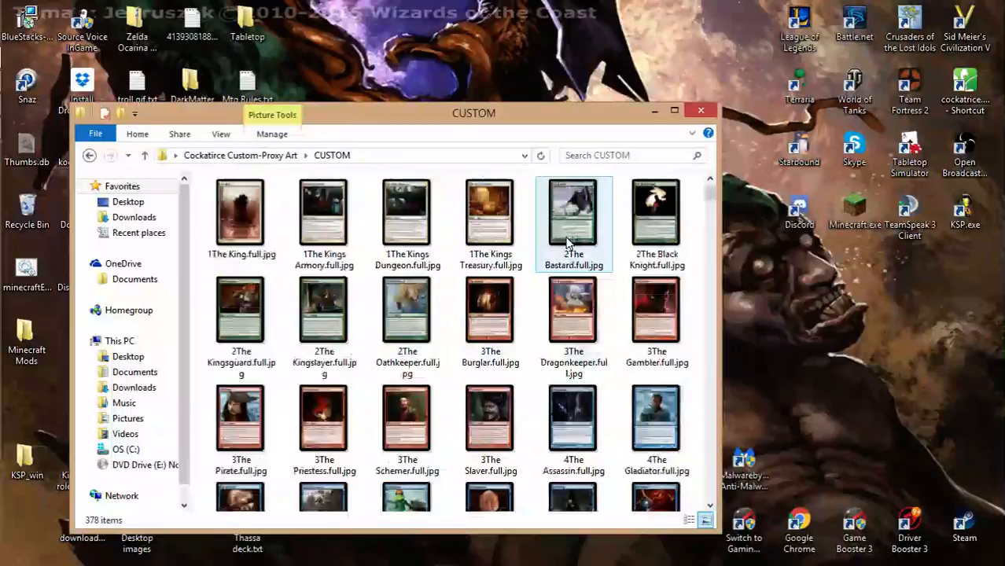
scroll(440, 346, "down", 5)
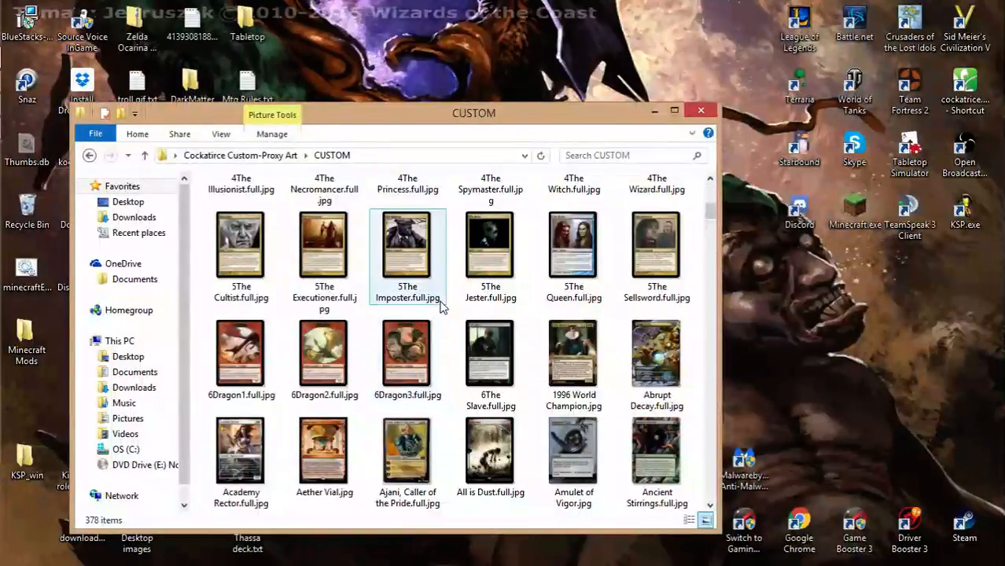
scroll(447, 315, "down", 10)
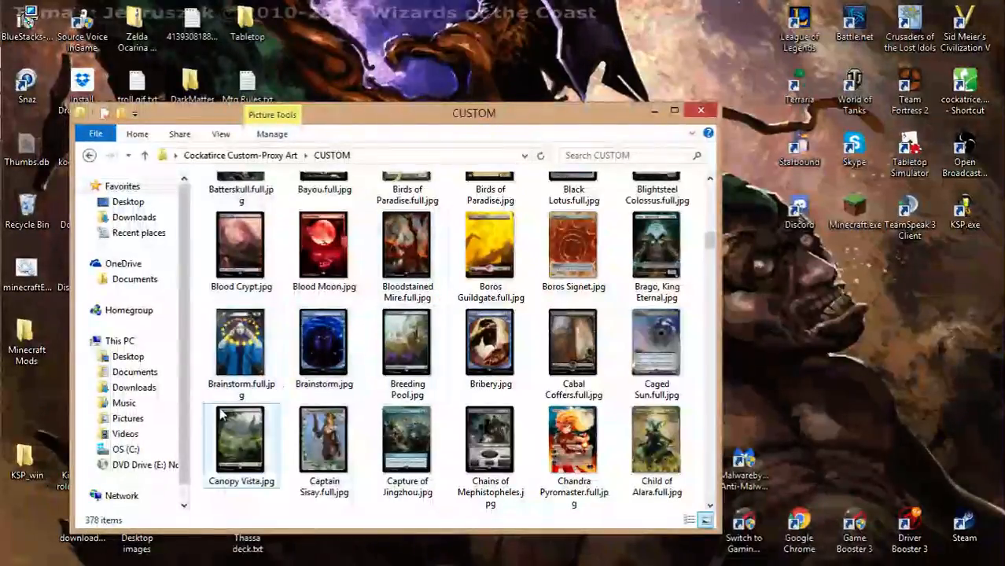
scroll(364, 406, "up", 10)
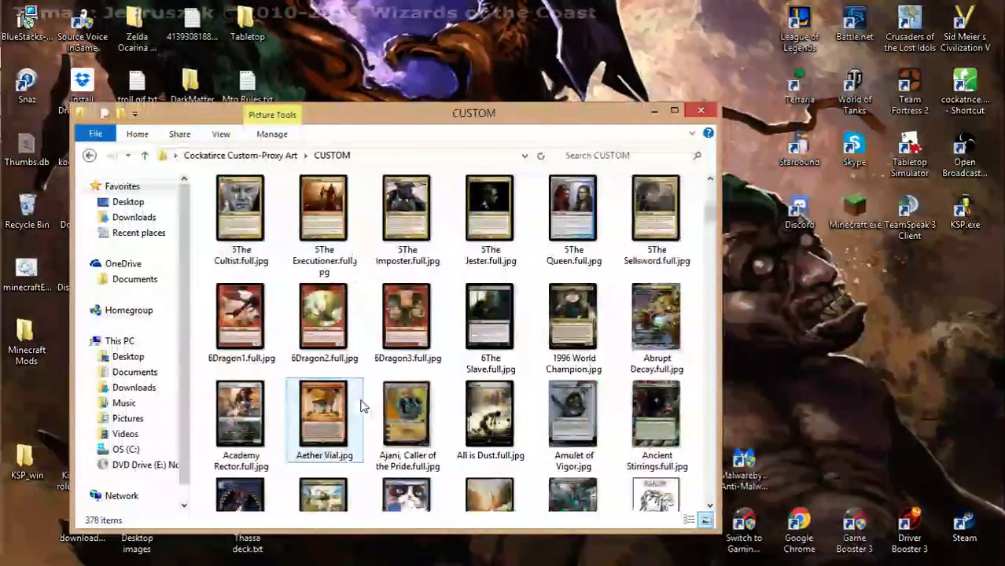
scroll(363, 406, "up", 5)
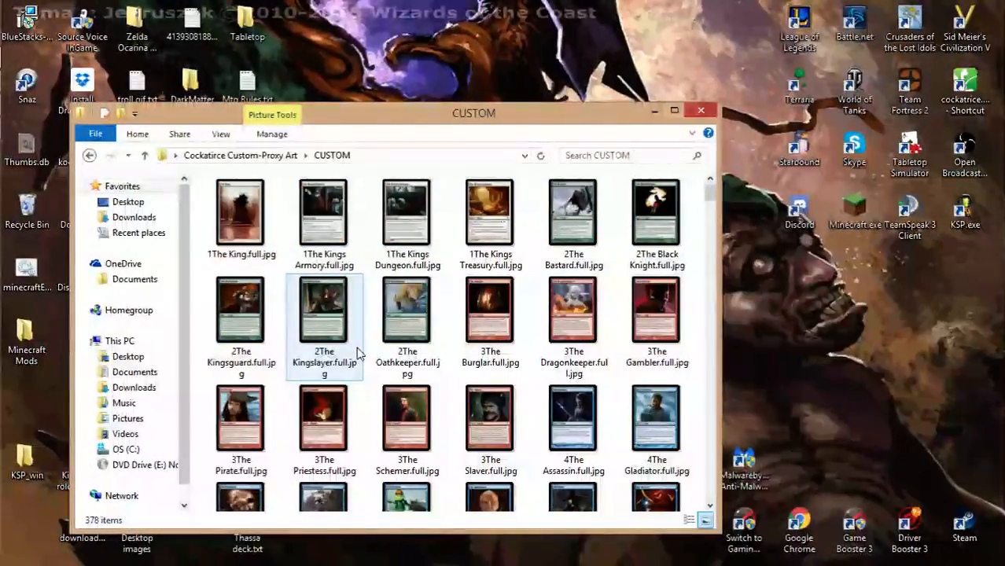
scroll(336, 359, "down", 4)
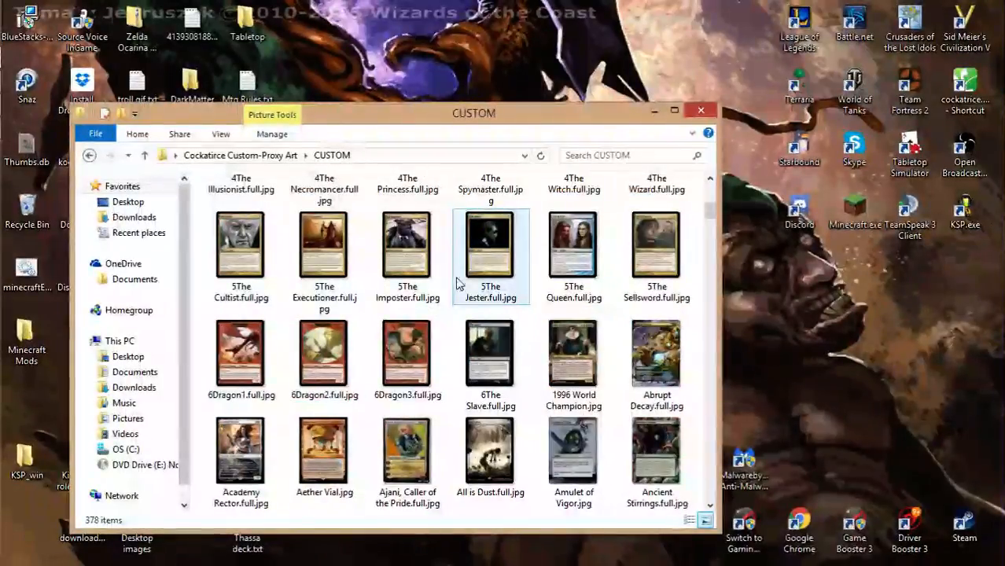
scroll(452, 287, "down", 2)
scroll(445, 287, "down", 6)
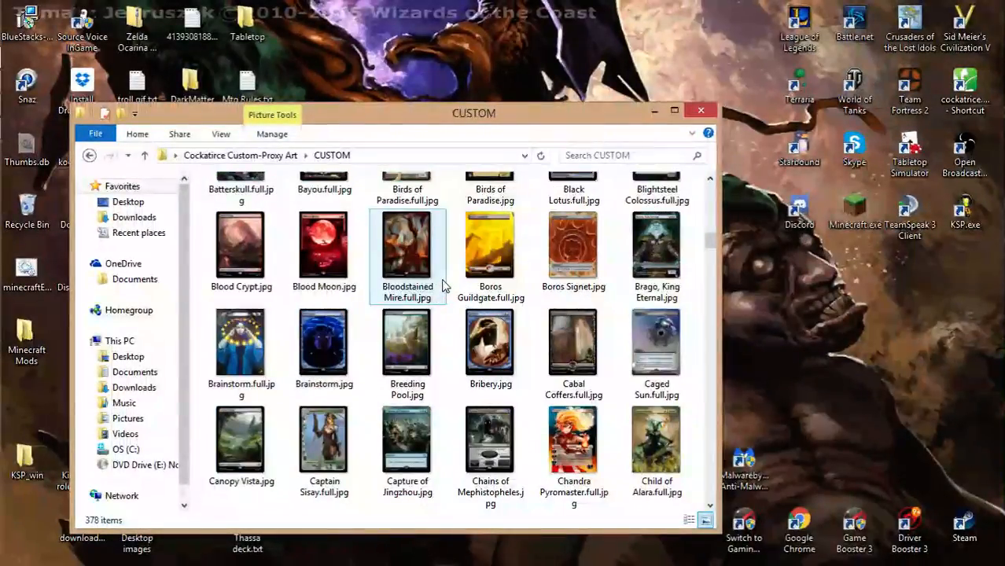
scroll(444, 287, "down", 15)
scroll(447, 287, "down", 5)
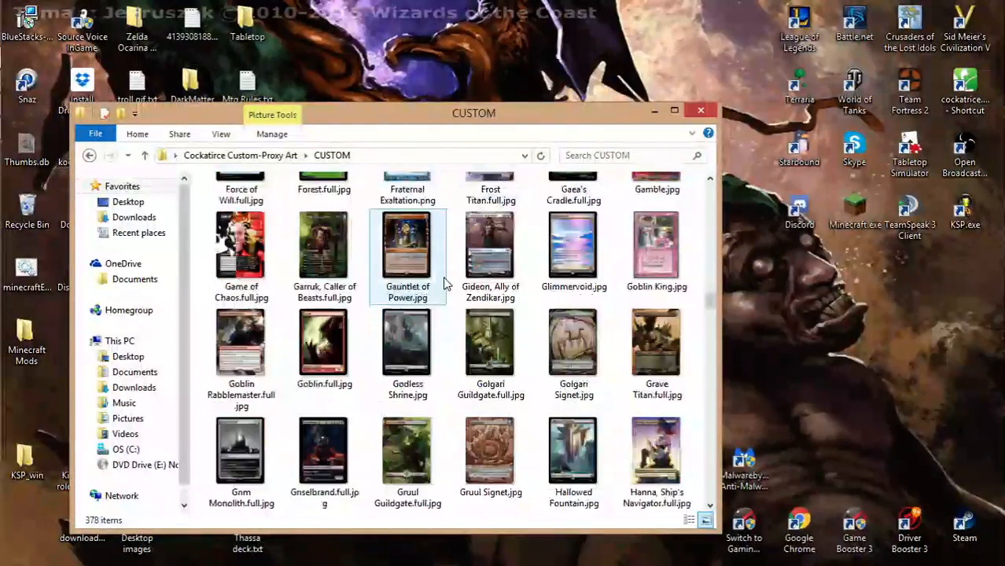
- Find Island.jpg among the custom card images, open it to check its artwork, and close the preview
scroll(452, 295, "down", 5)
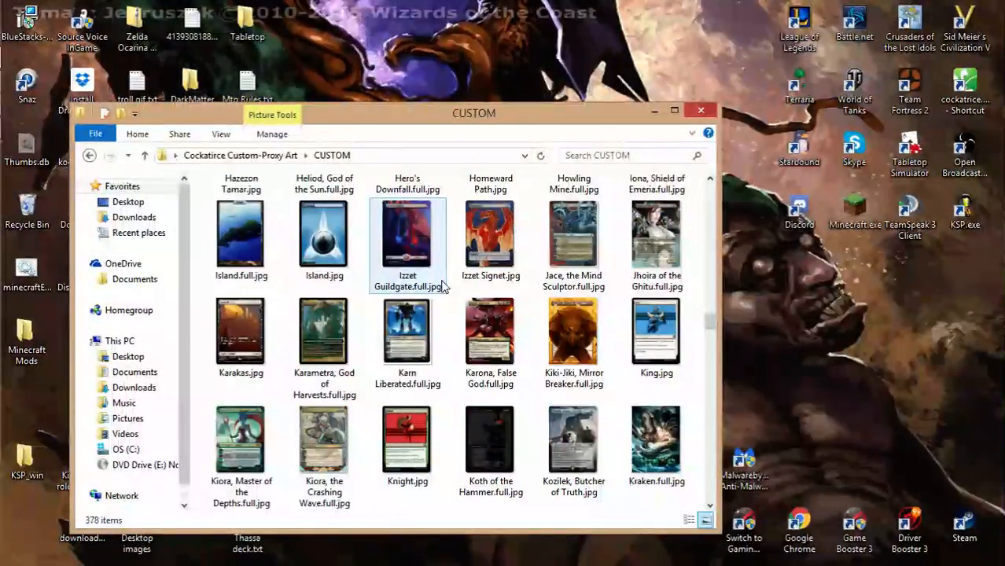
left_click(340, 245)
double_click(341, 244)
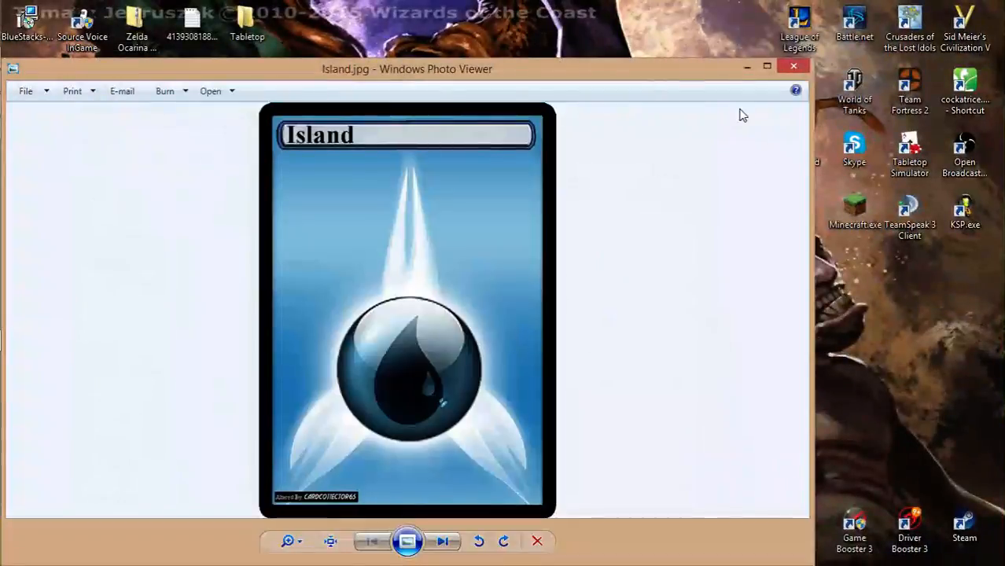
left_click(794, 66)
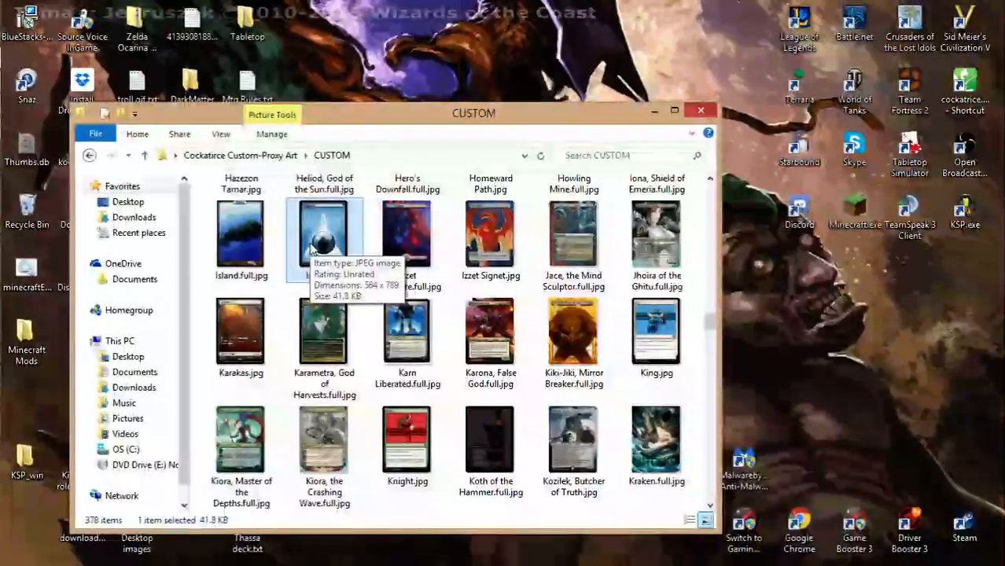
- Preview the artwork of Izzet Guildgate.full.jpg and Izzet Signet.jpg one after the other, closing each preview
left_click(383, 234)
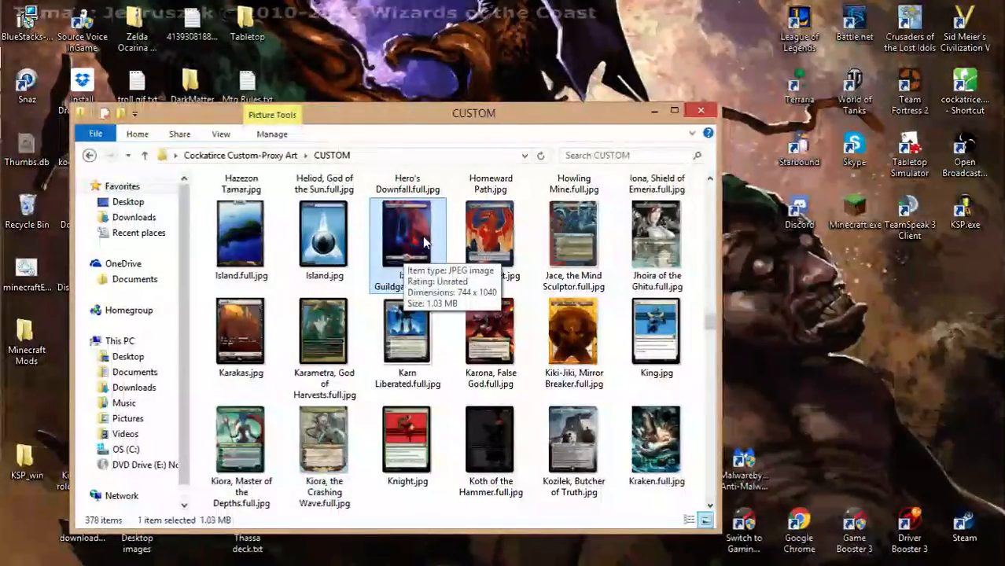
double_click(425, 242)
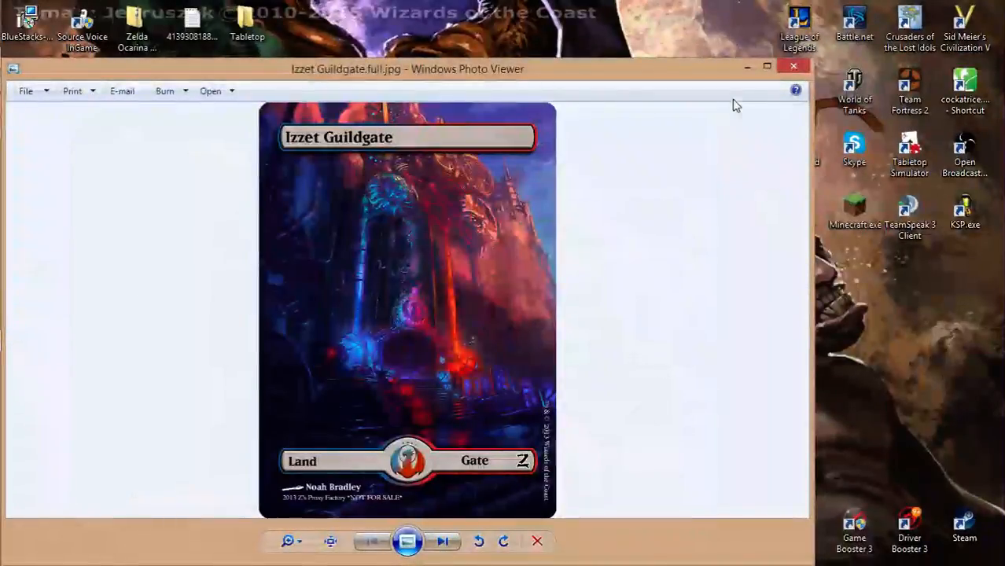
left_click(790, 69)
double_click(507, 227)
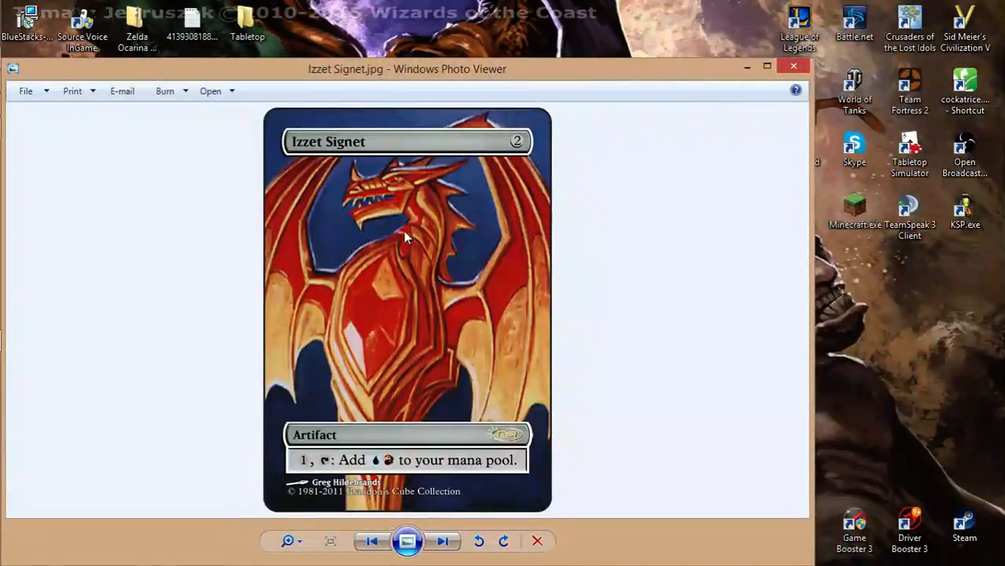
left_click(793, 70)
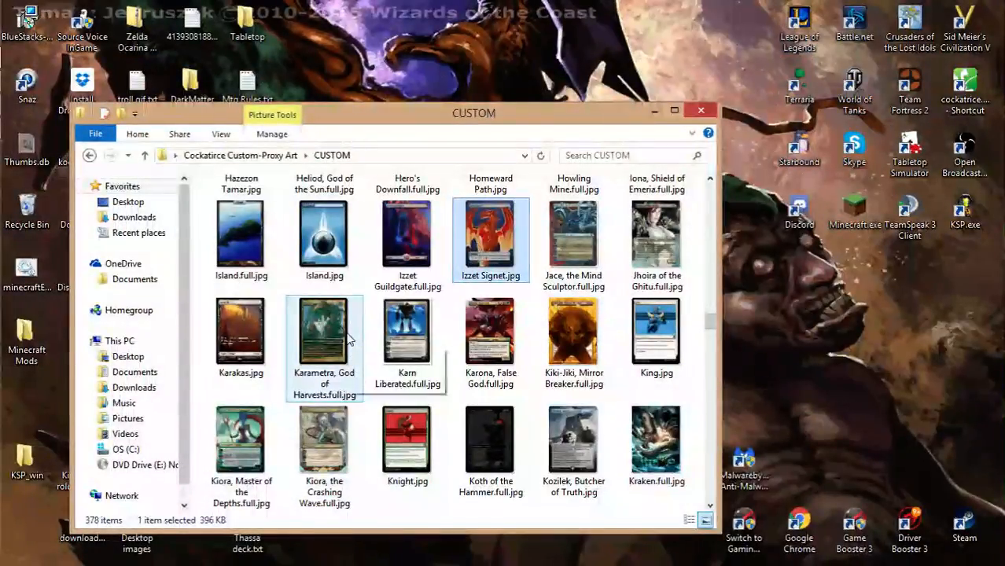
- Preview Karametra, God of Harvests.full.jpg and Liliana of the Dark Realms (emblem).jpg, closing each image after viewing
scroll(348, 331, "down", 3)
scroll(338, 250, "up", 3)
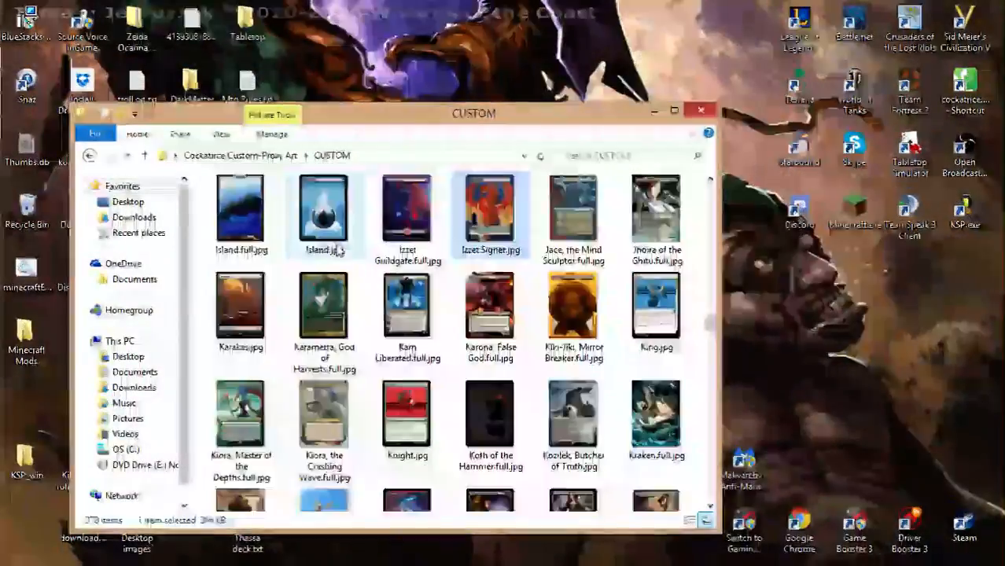
double_click(321, 299)
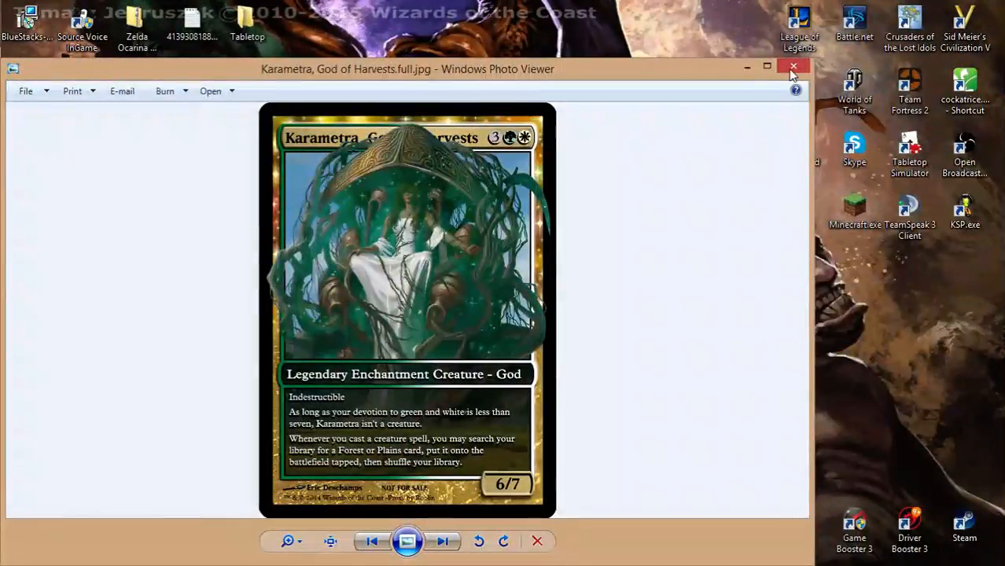
left_click(793, 69)
scroll(519, 338, "down", 3)
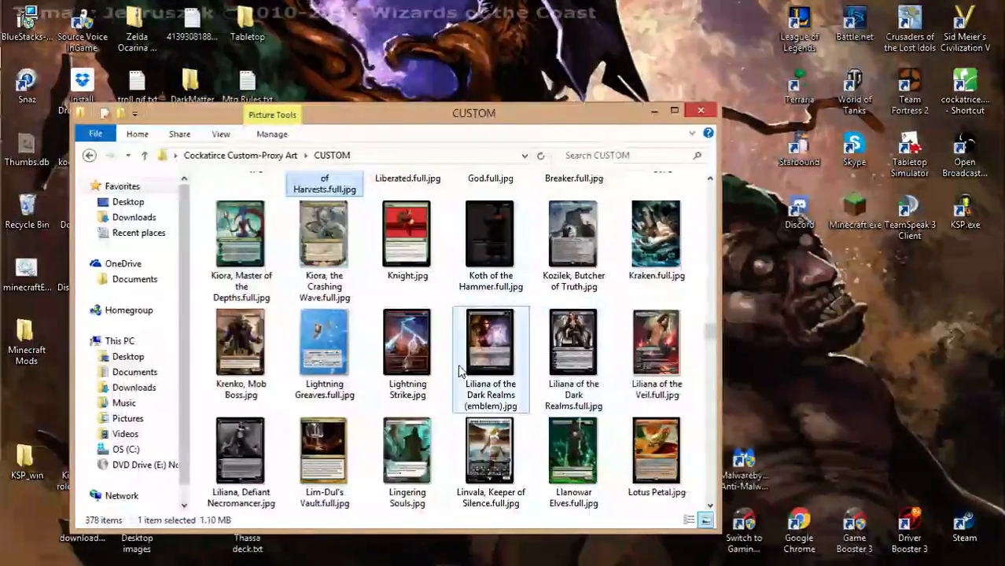
double_click(461, 371)
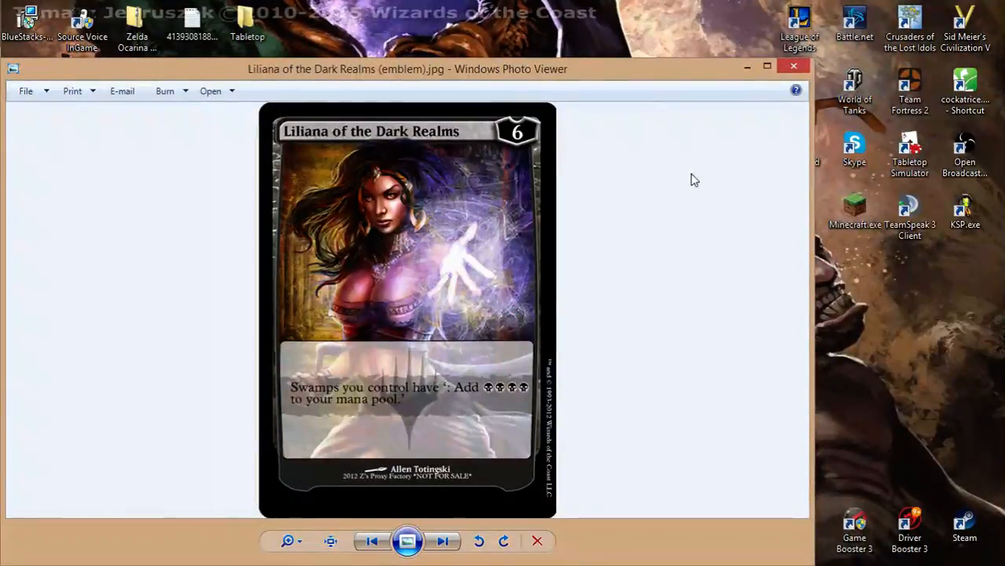
left_click(794, 68)
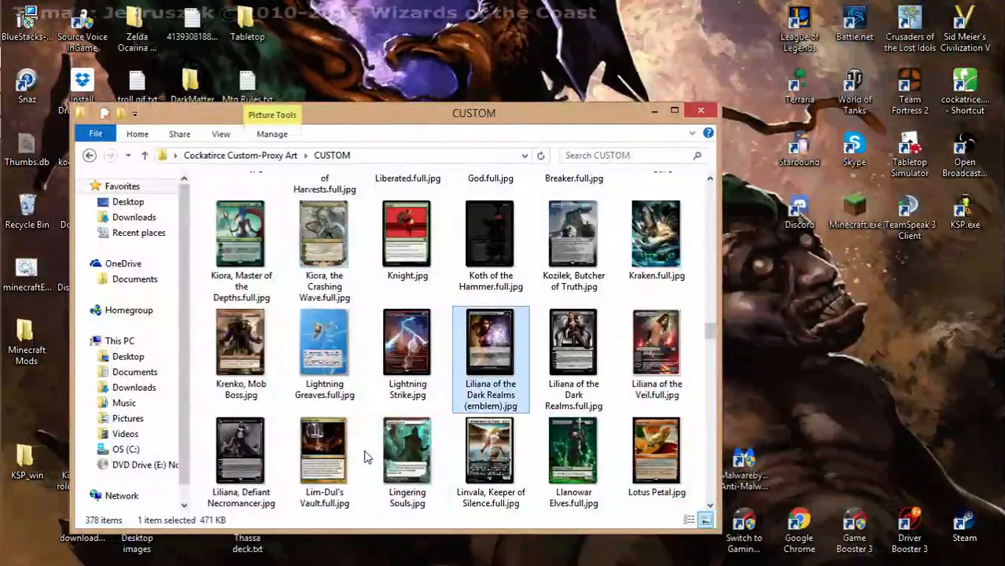
- Find Lim-Dul's Vault.full.jpg in the CUSTOM folder, open it to view the card art, and close it
scroll(346, 362, "down", 3)
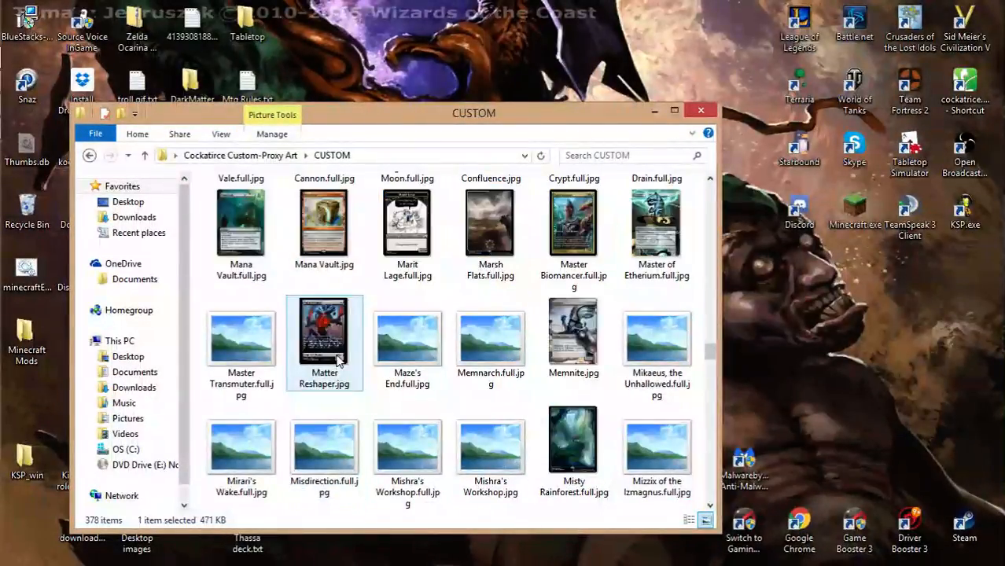
scroll(339, 358, "up", 1)
scroll(338, 358, "up", 2)
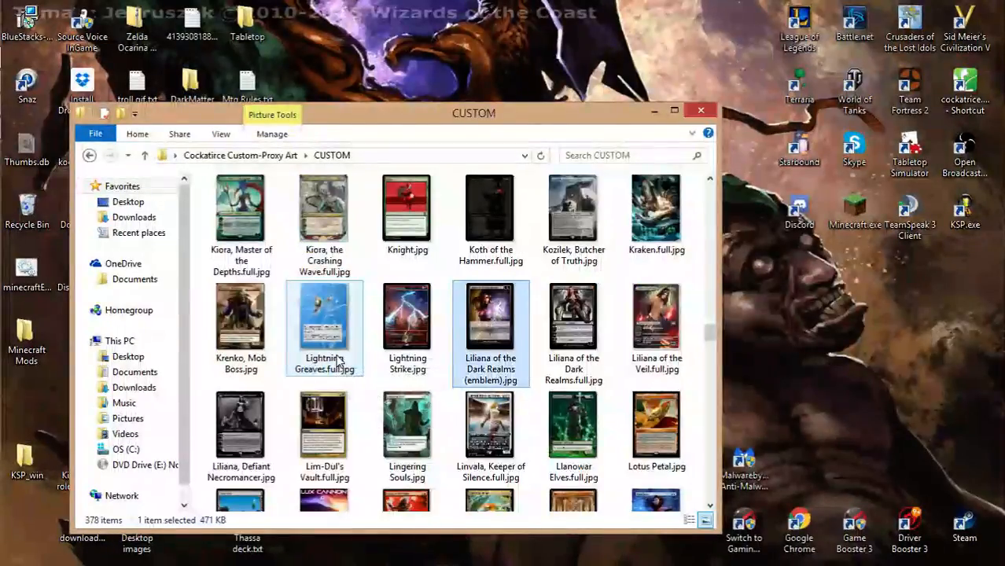
scroll(338, 362, "down", 1)
double_click(338, 360)
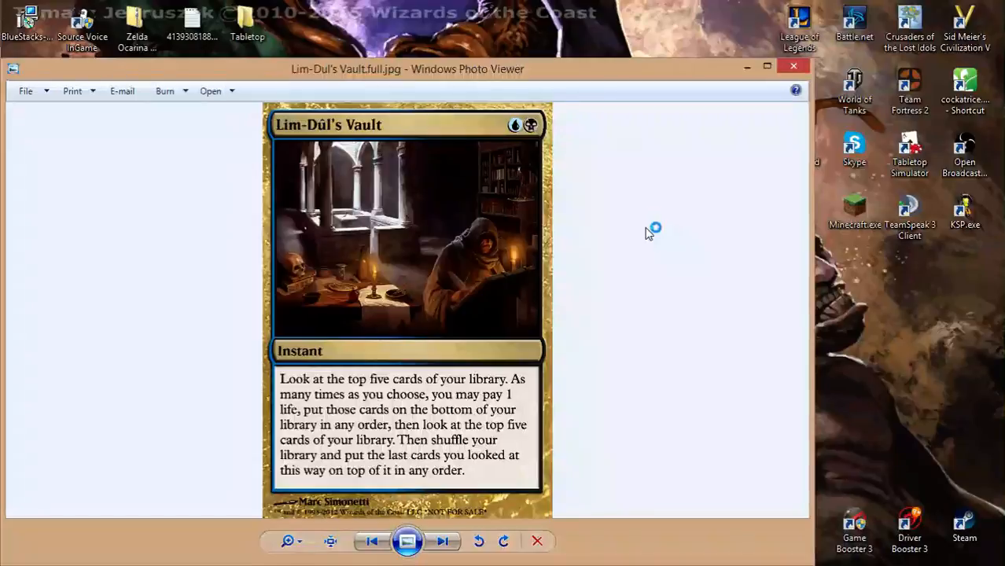
left_click(793, 68)
- Browse the custom card images from M through S, preview Rubinia Soulsinger.full.jpg, and close it
scroll(393, 252, "down", 4)
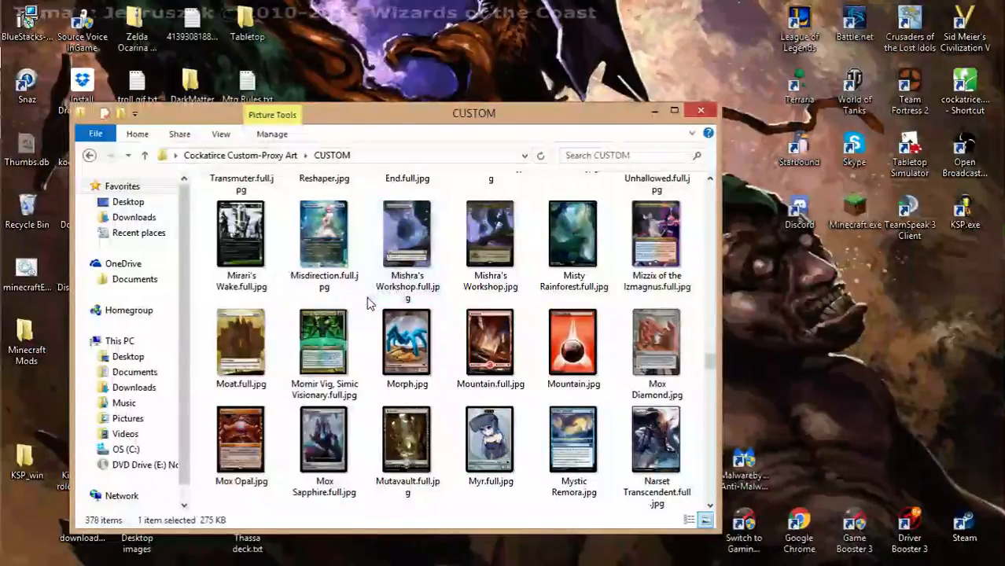
scroll(369, 303, "down", 5)
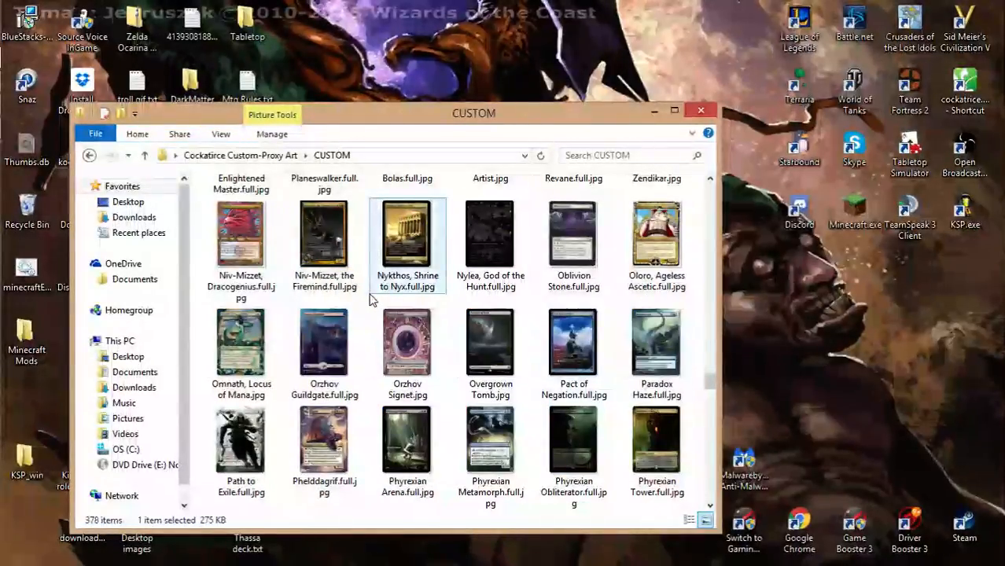
scroll(370, 301, "down", 2)
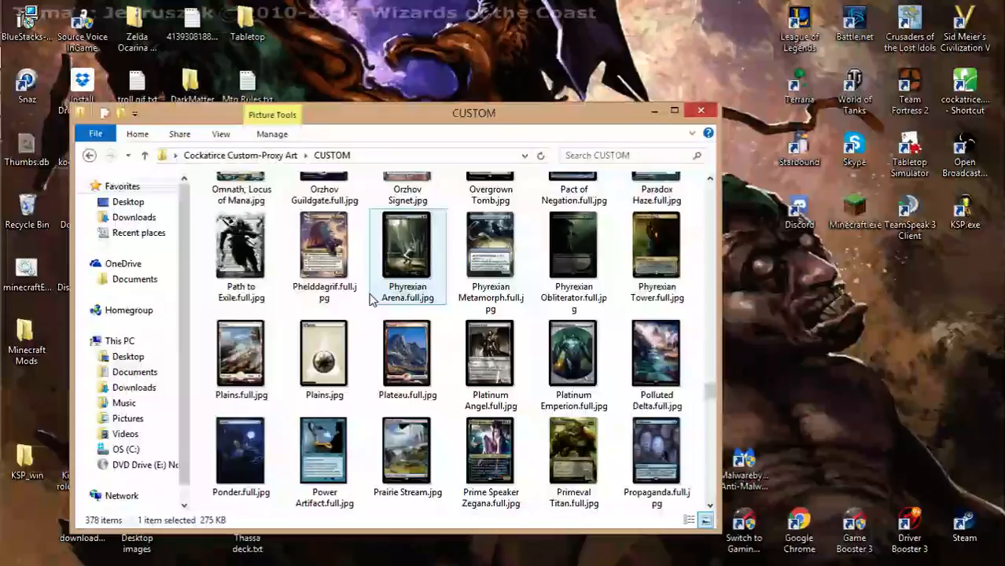
scroll(370, 301, "down", 4)
scroll(370, 301, "up", 2)
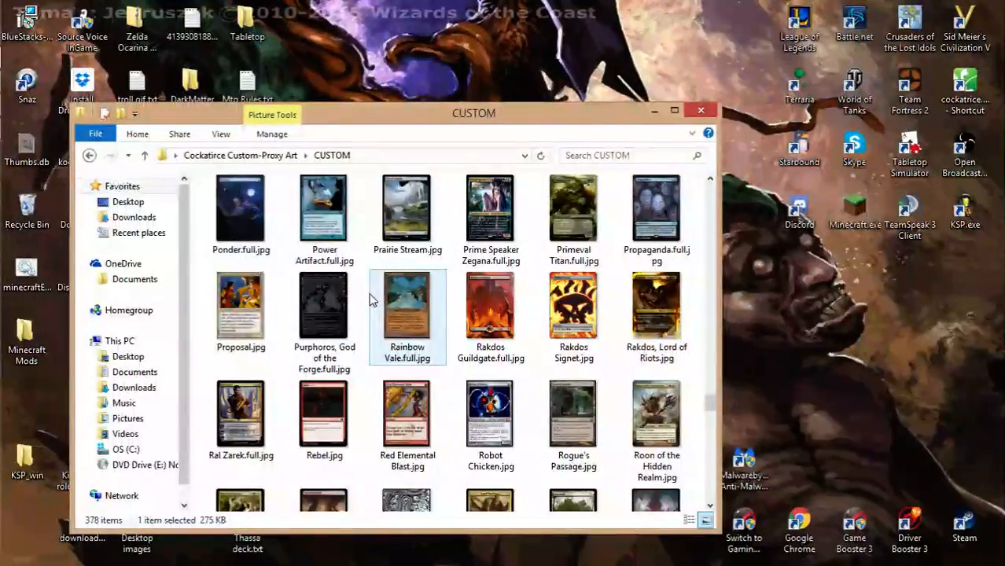
scroll(372, 301, "down", 4)
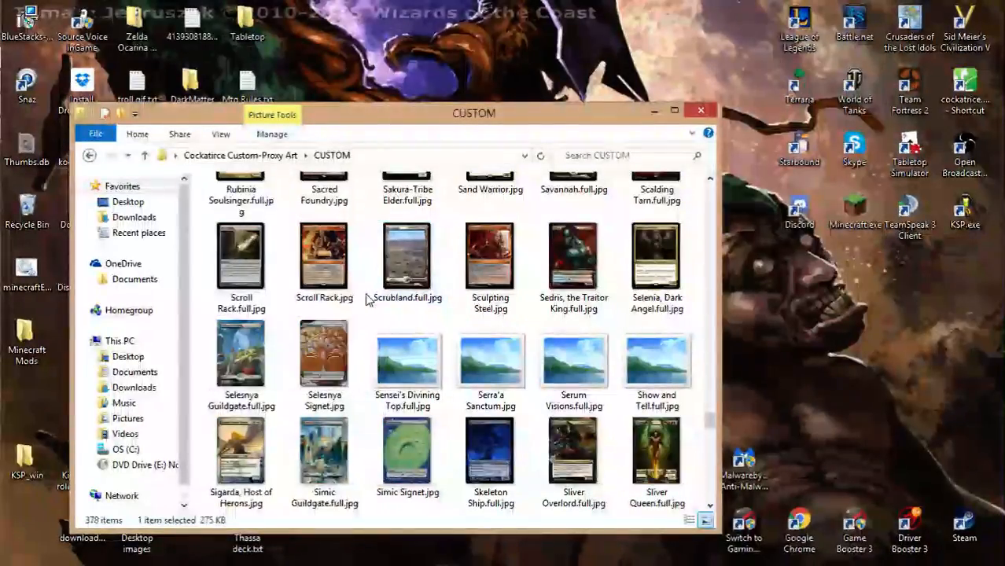
scroll(301, 286, "up", 2)
double_click(266, 295)
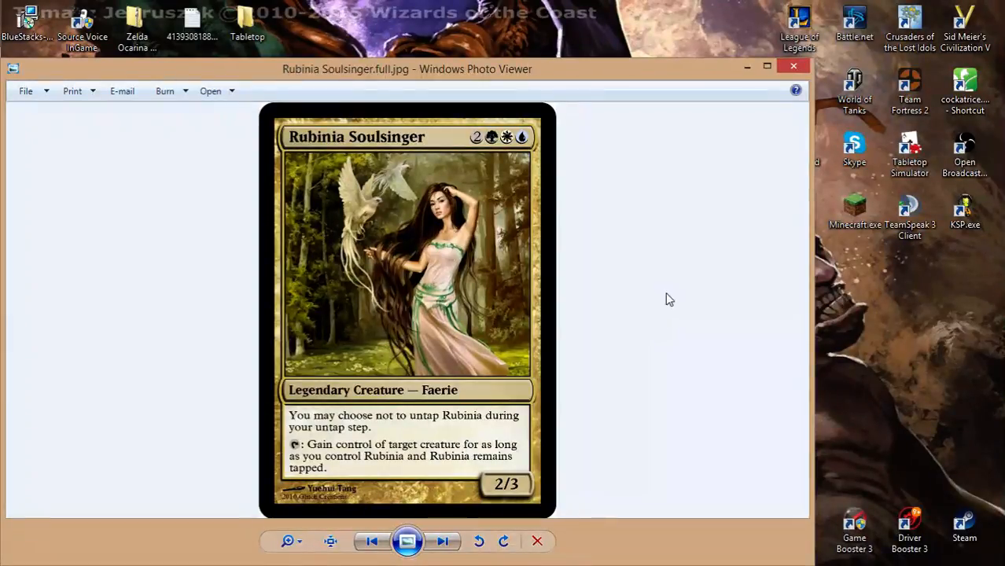
left_click(793, 66)
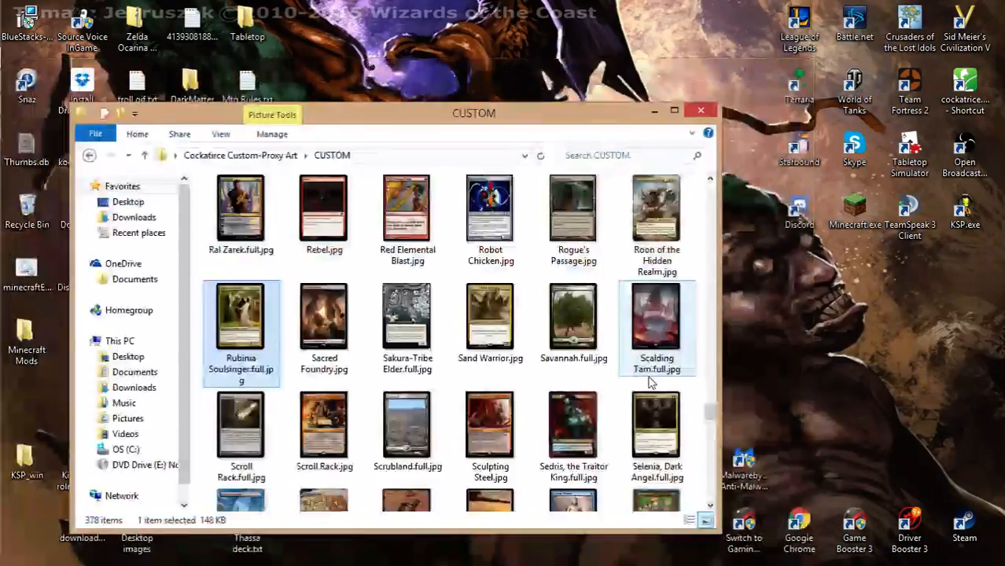
- Preview Selenia, Dark Angel.full.jpg, close it, and look through the card images that follow it
scroll(652, 383, "down", 4)
scroll(661, 299, "up", 1)
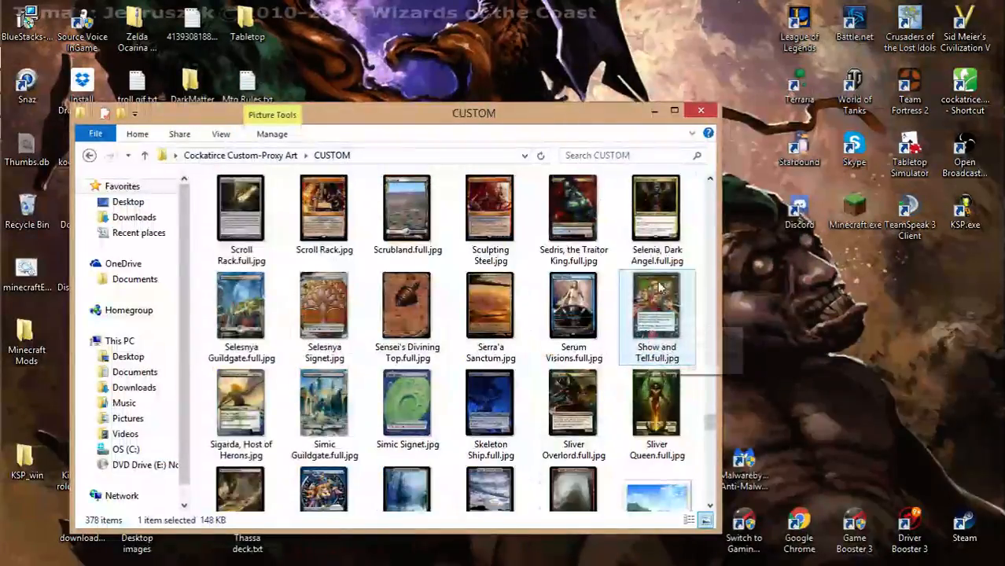
double_click(656, 208)
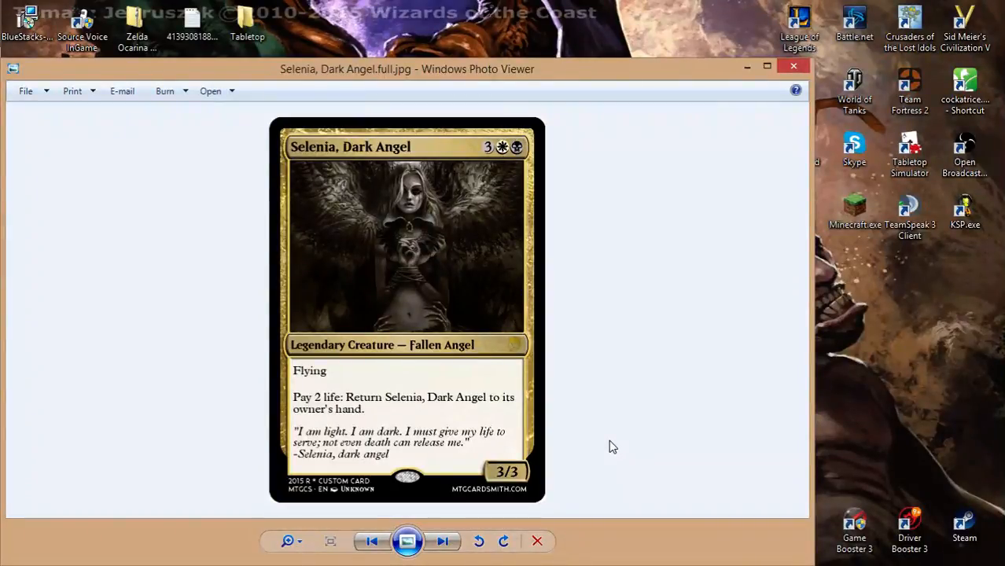
left_click(796, 67)
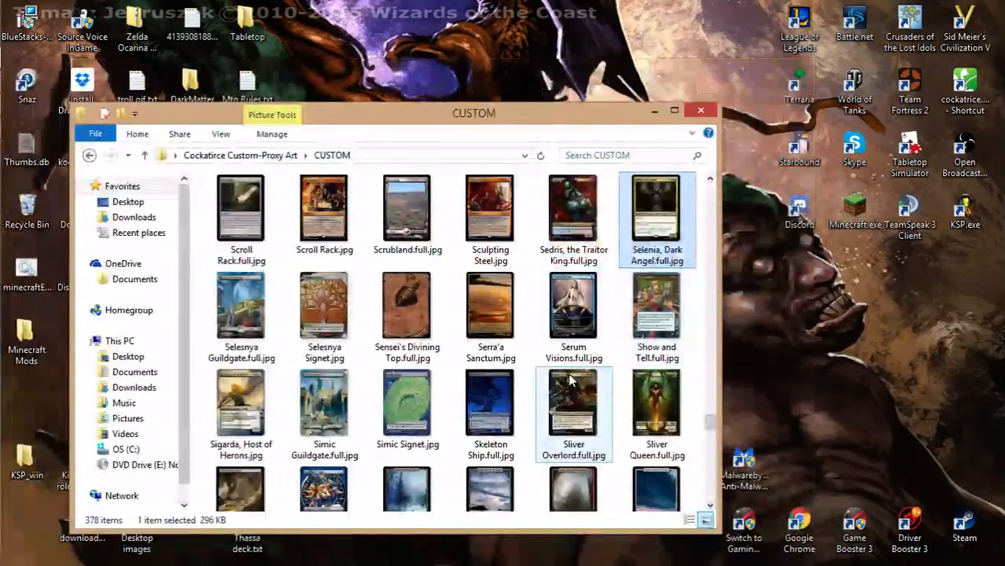
scroll(555, 391, "down", 2)
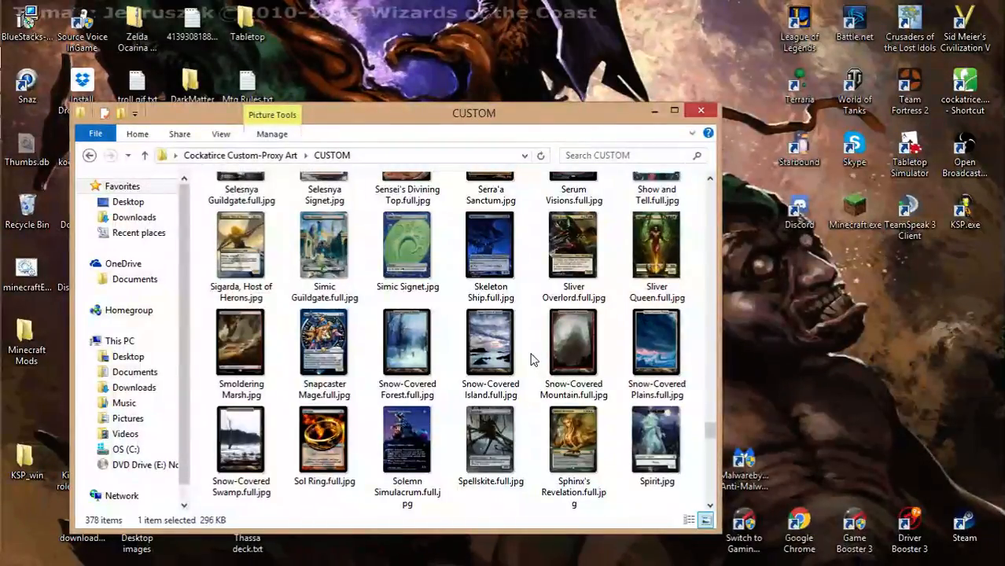
- Switch to Cockatrice, view the Main room's games and chat, and return to the deck editor
left_click(19, 110)
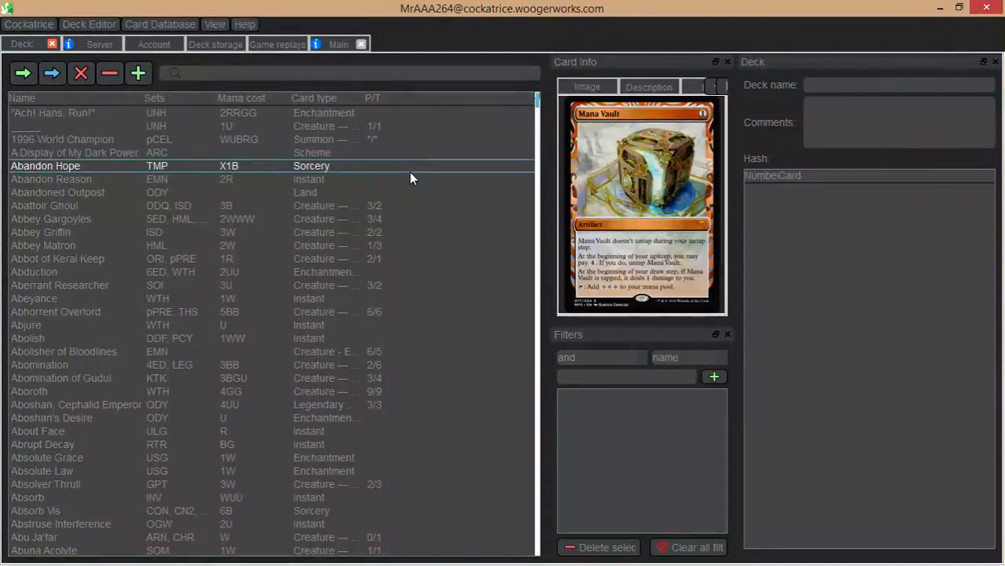
left_click(372, 113)
left_click(330, 45)
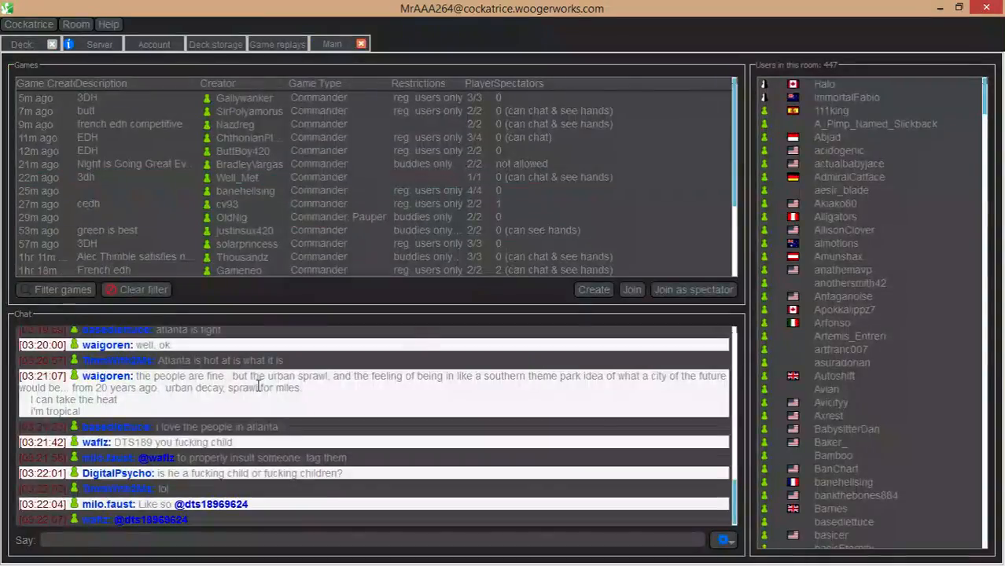
left_click(28, 44)
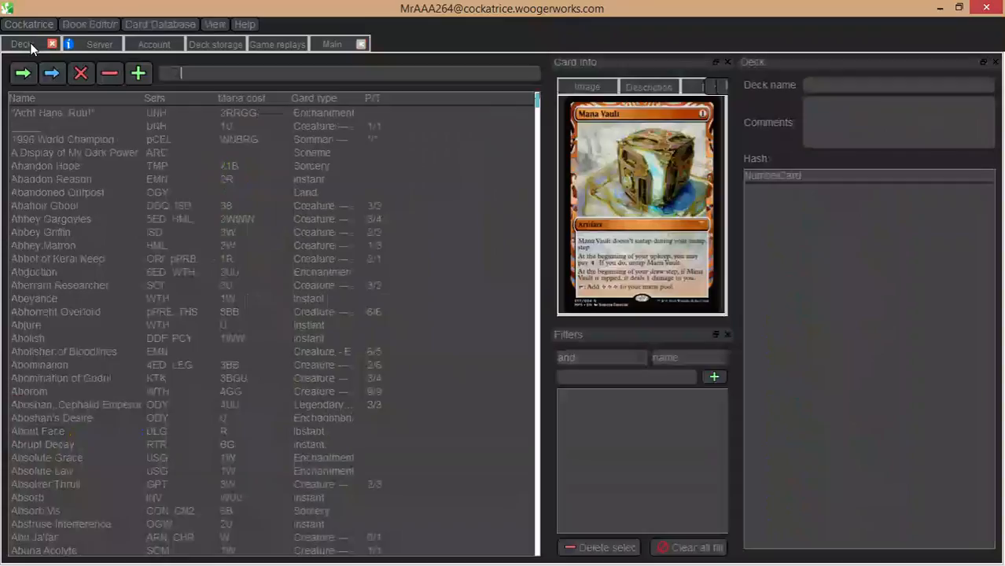